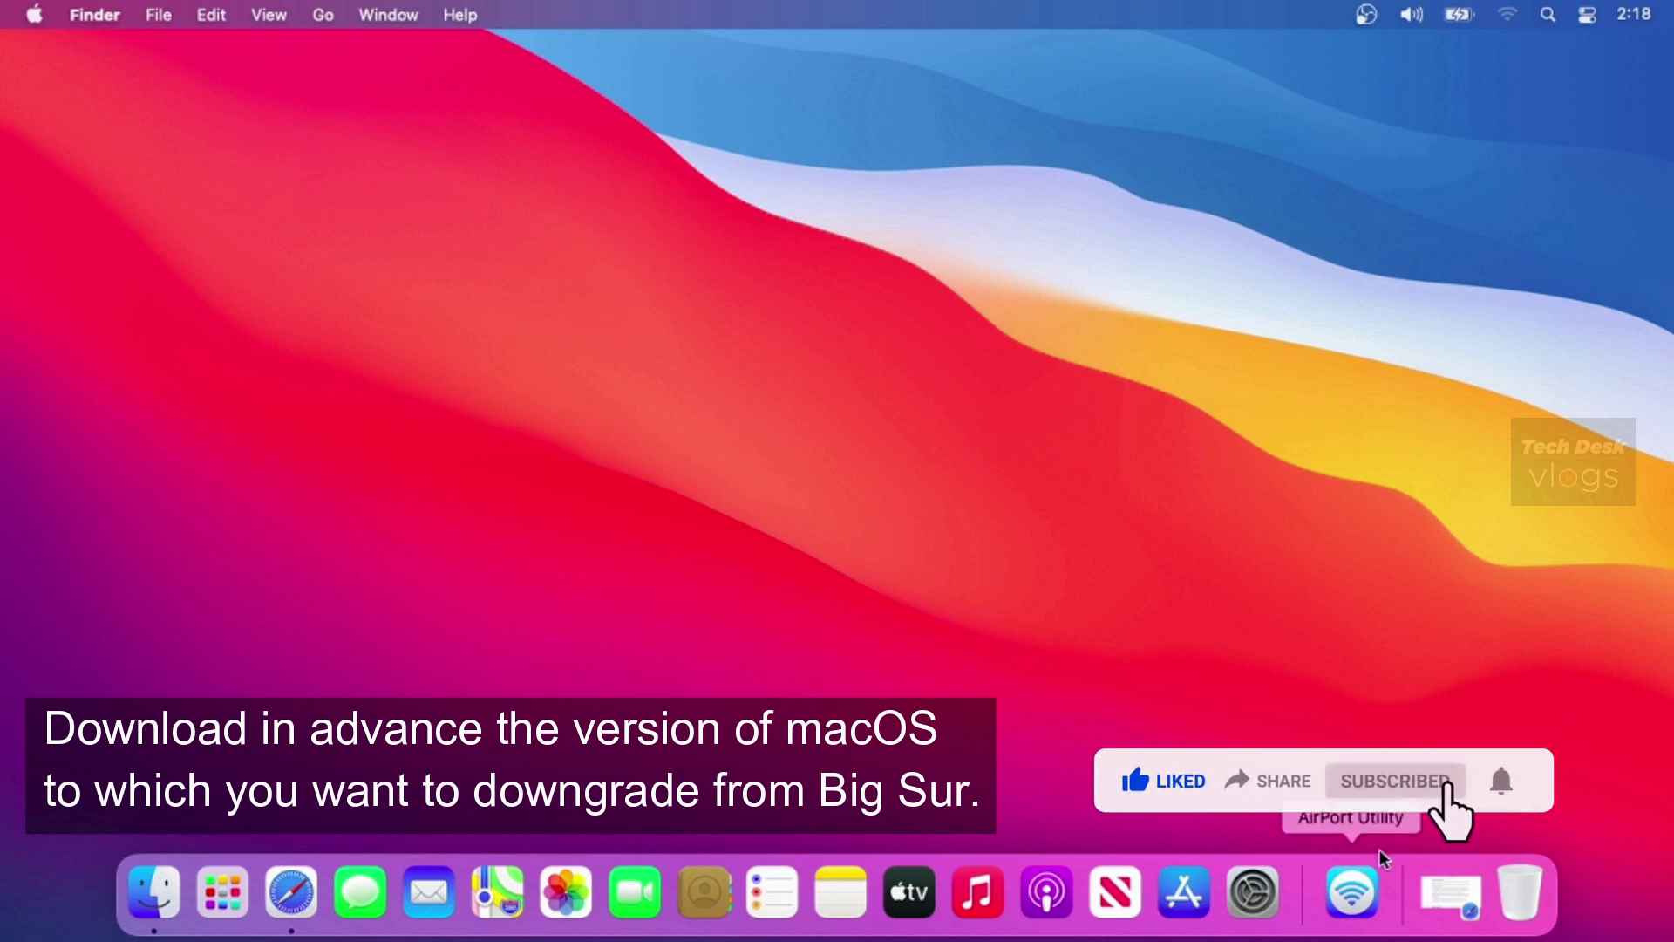
Bring Safari back and follow the macOS Catalina 10.15 link to its App Store page.
{"action": "left_click", "coordinate": [1443, 893]}
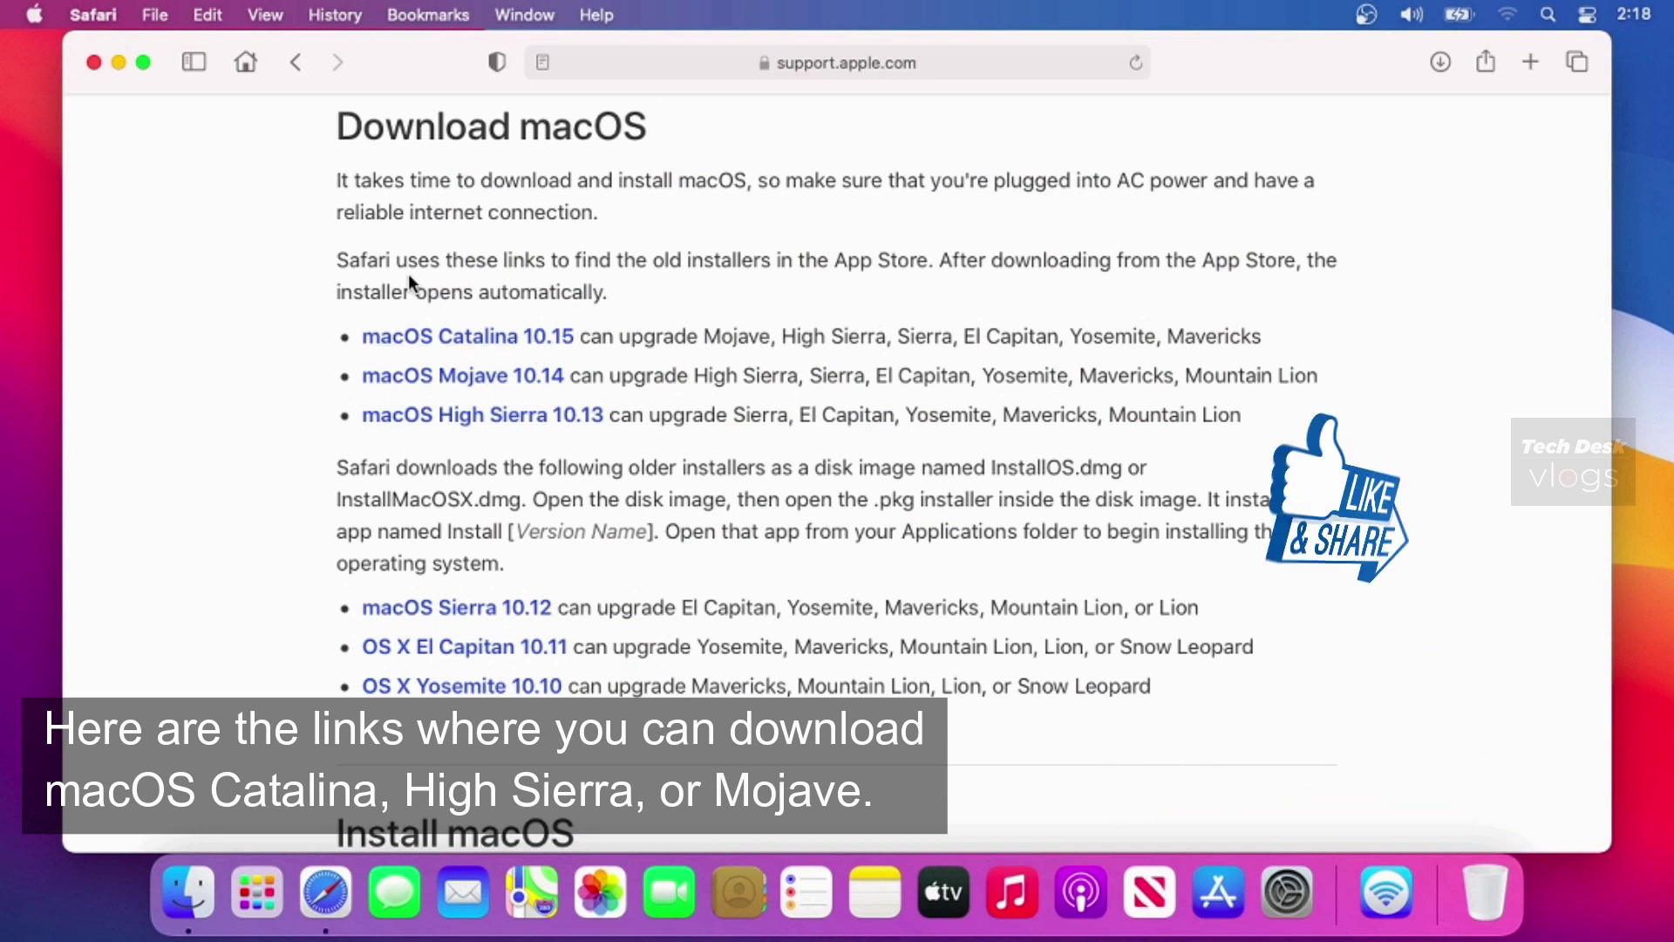
{"action": "left_click_drag", "start_coordinate": [348, 261], "coordinate": [563, 340]}
{"action": "left_click", "coordinate": [564, 338]}
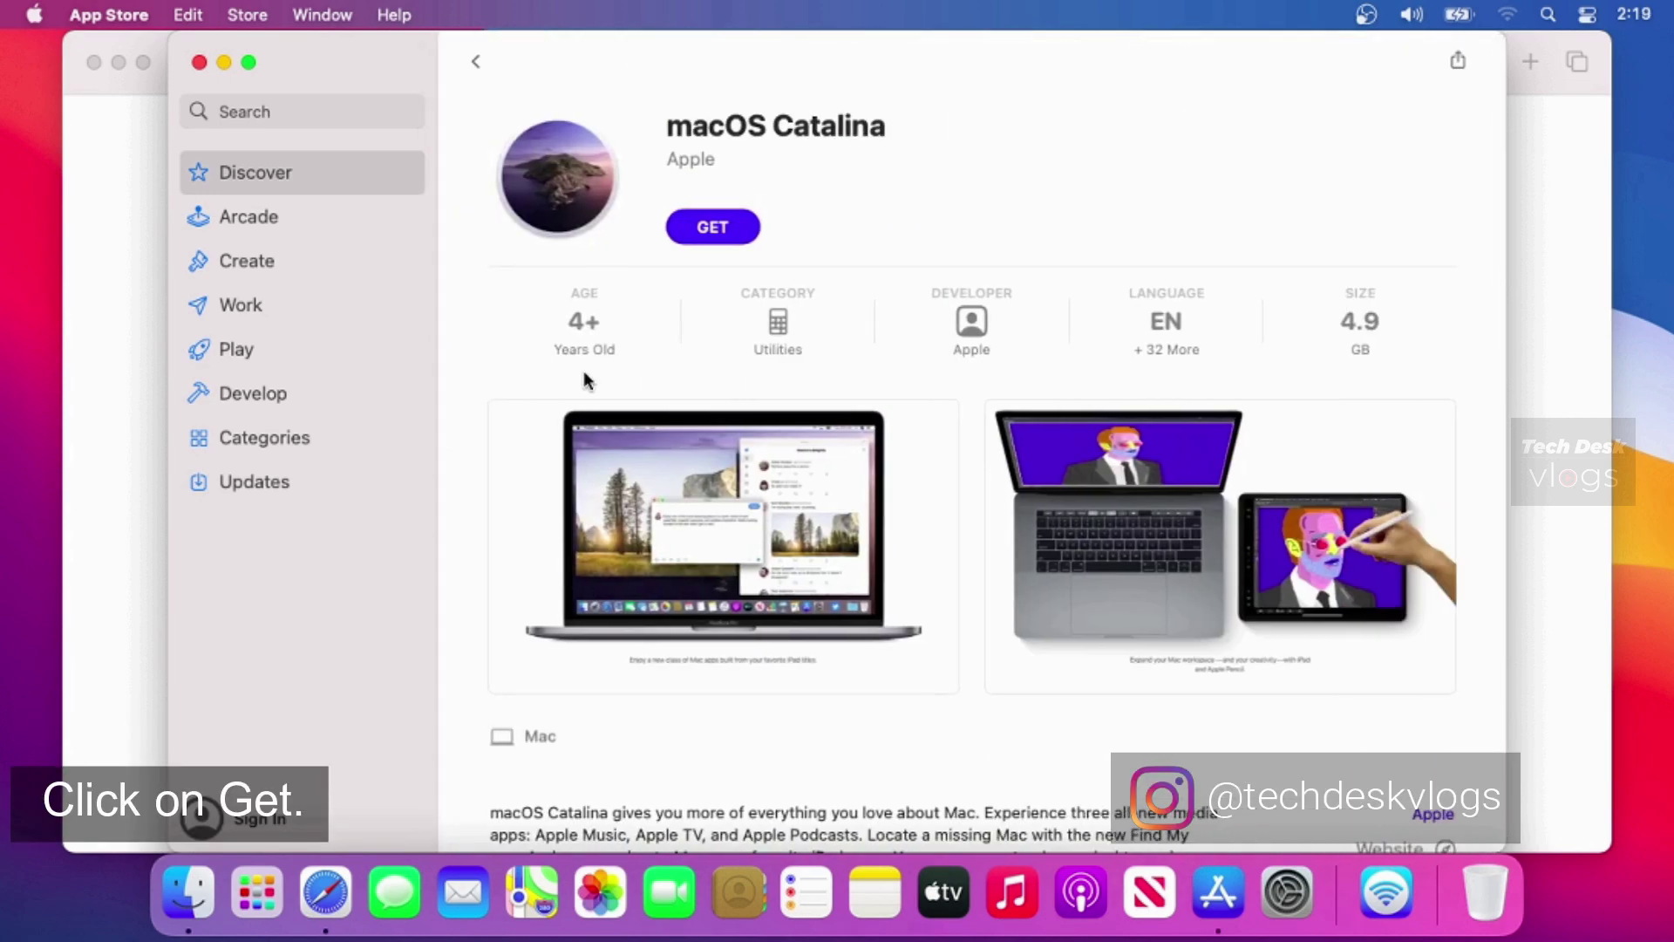
Get macOS Catalina from the App Store, then quit the installer's too-old warning.
{"action": "left_click", "coordinate": [726, 232]}
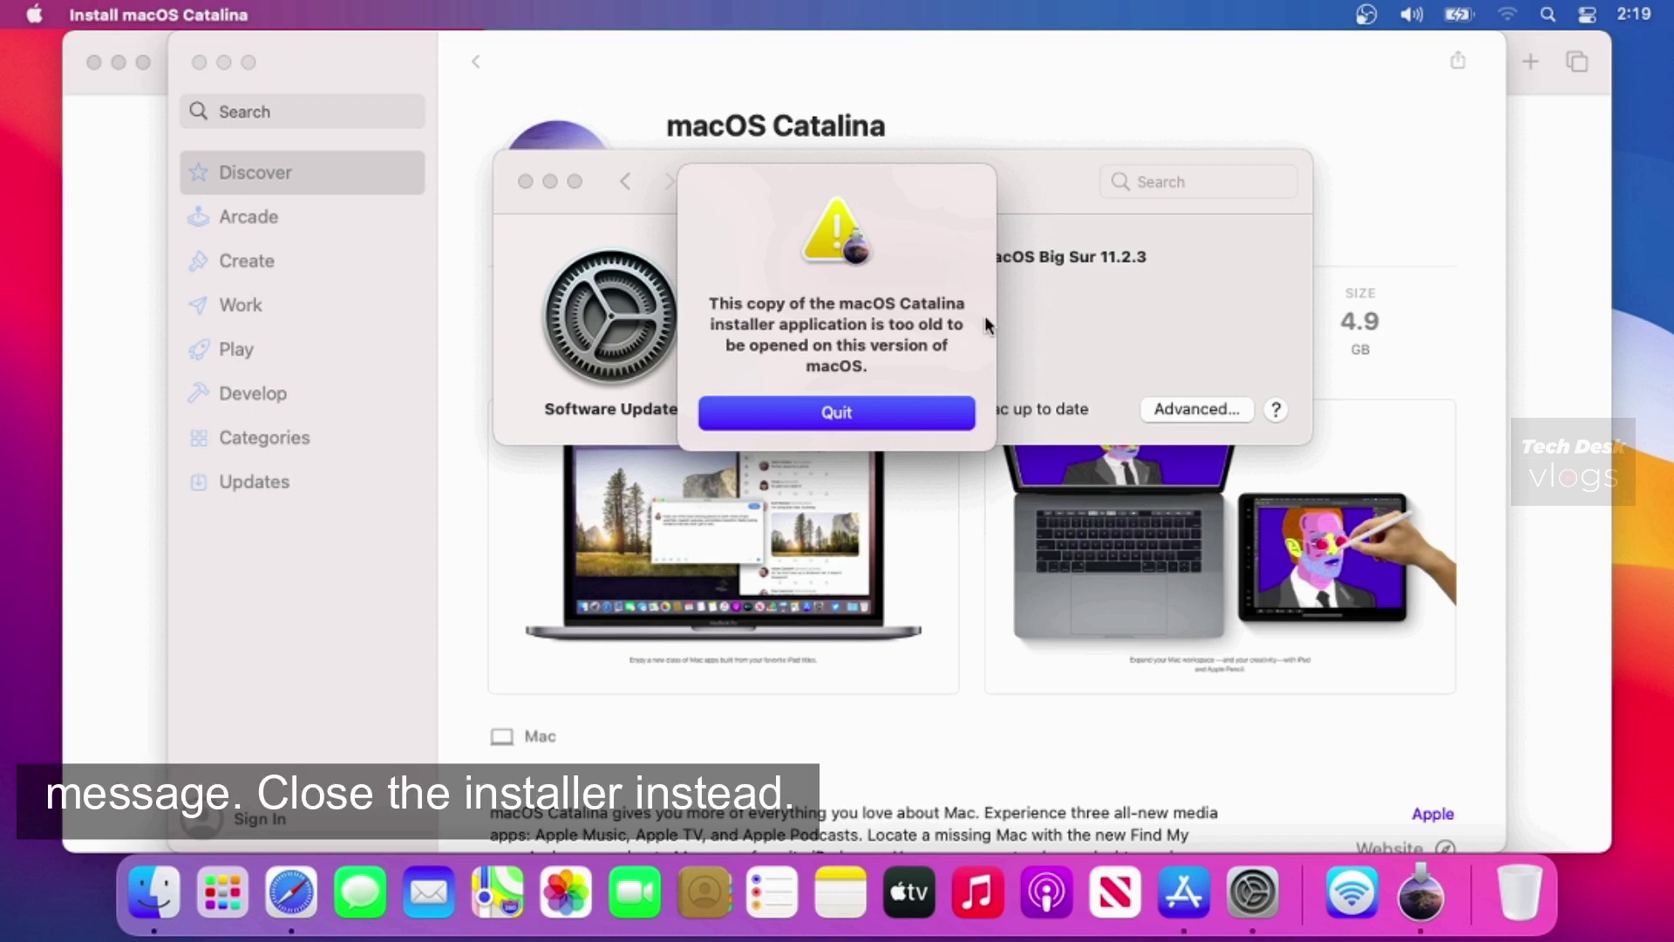
{"action": "left_click", "coordinate": [907, 411]}
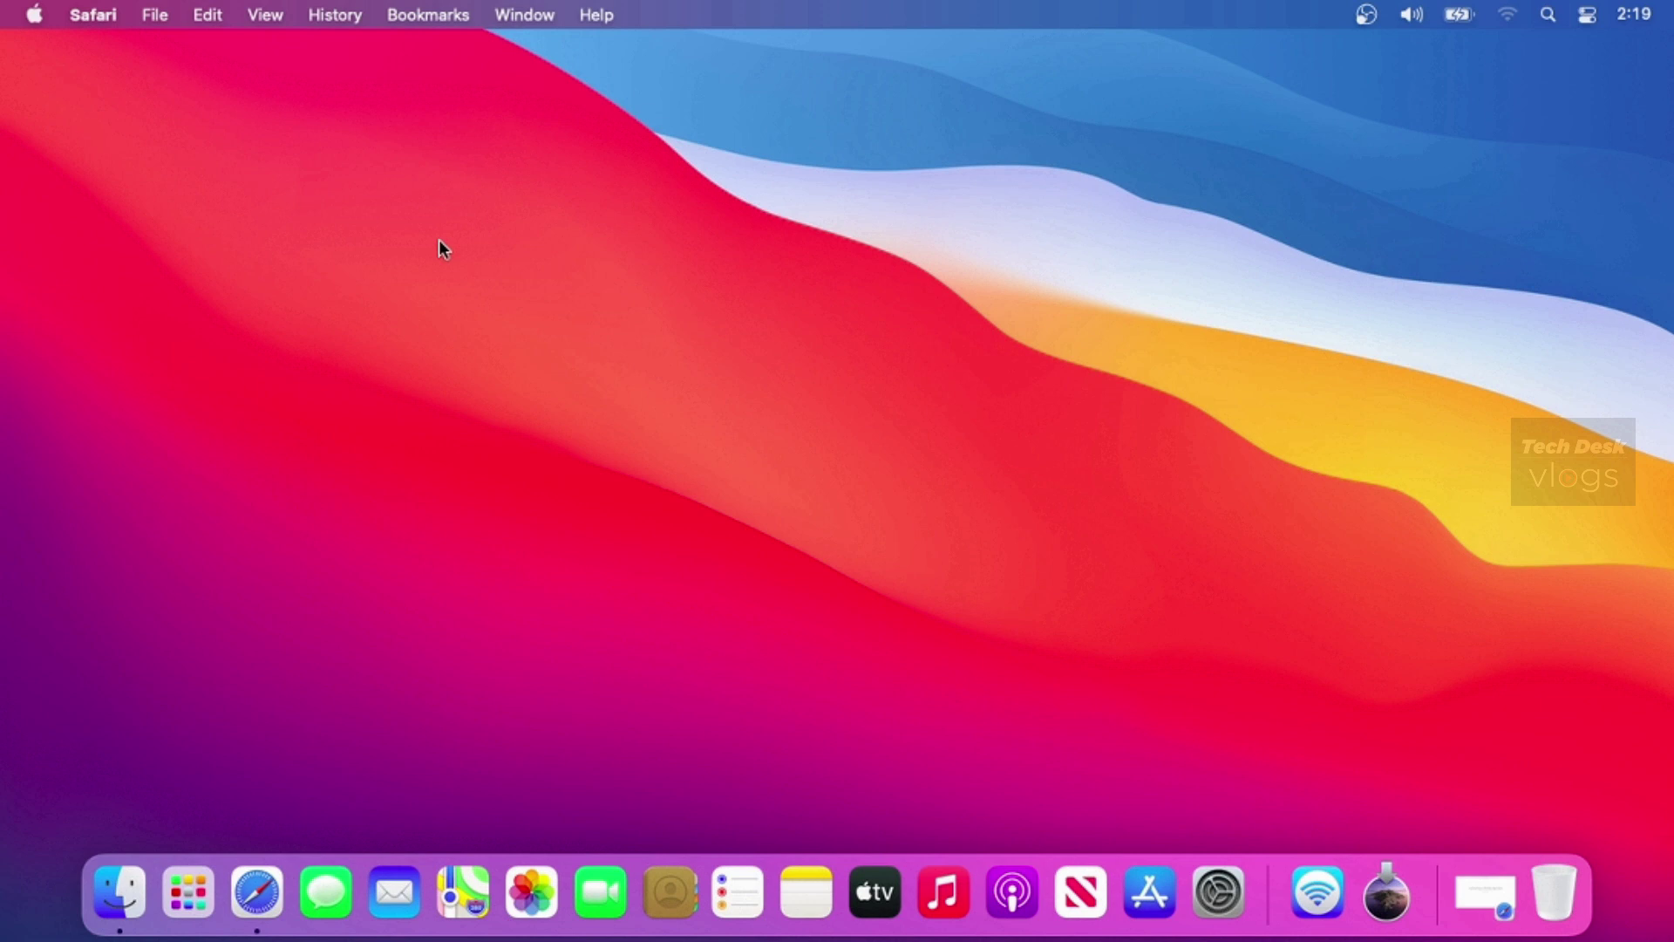
Open the Applications folder in Finder and move it to the top-left as a narrower window.
{"action": "left_click", "coordinate": [438, 249]}
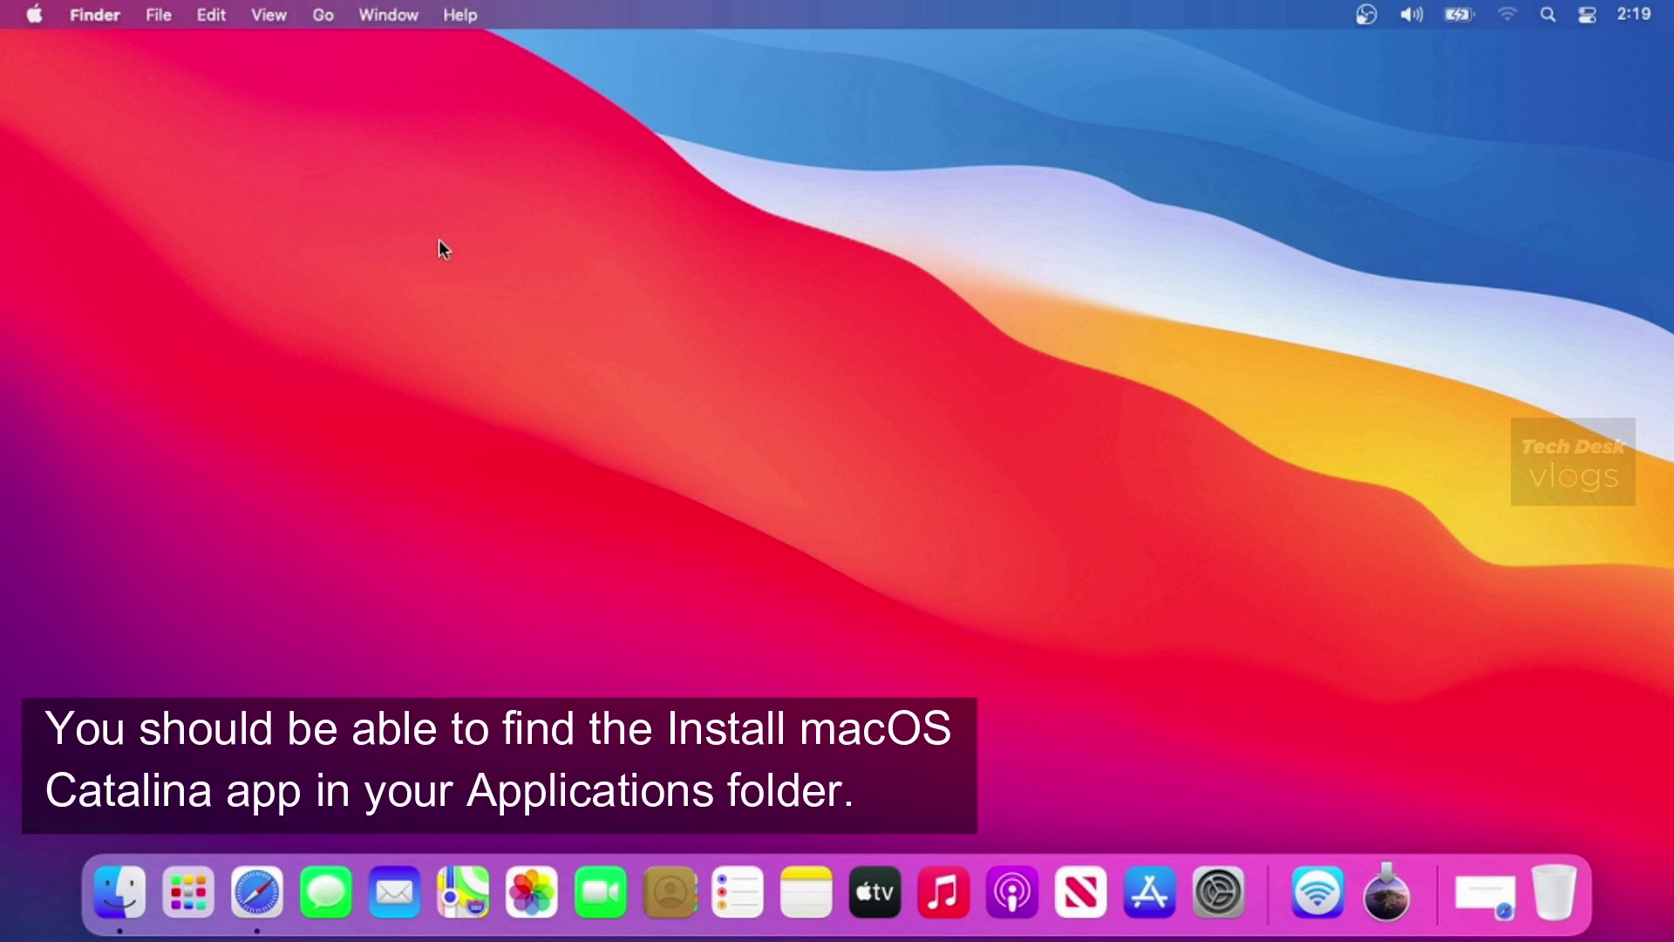
{"action": "left_click", "coordinate": [322, 15]}
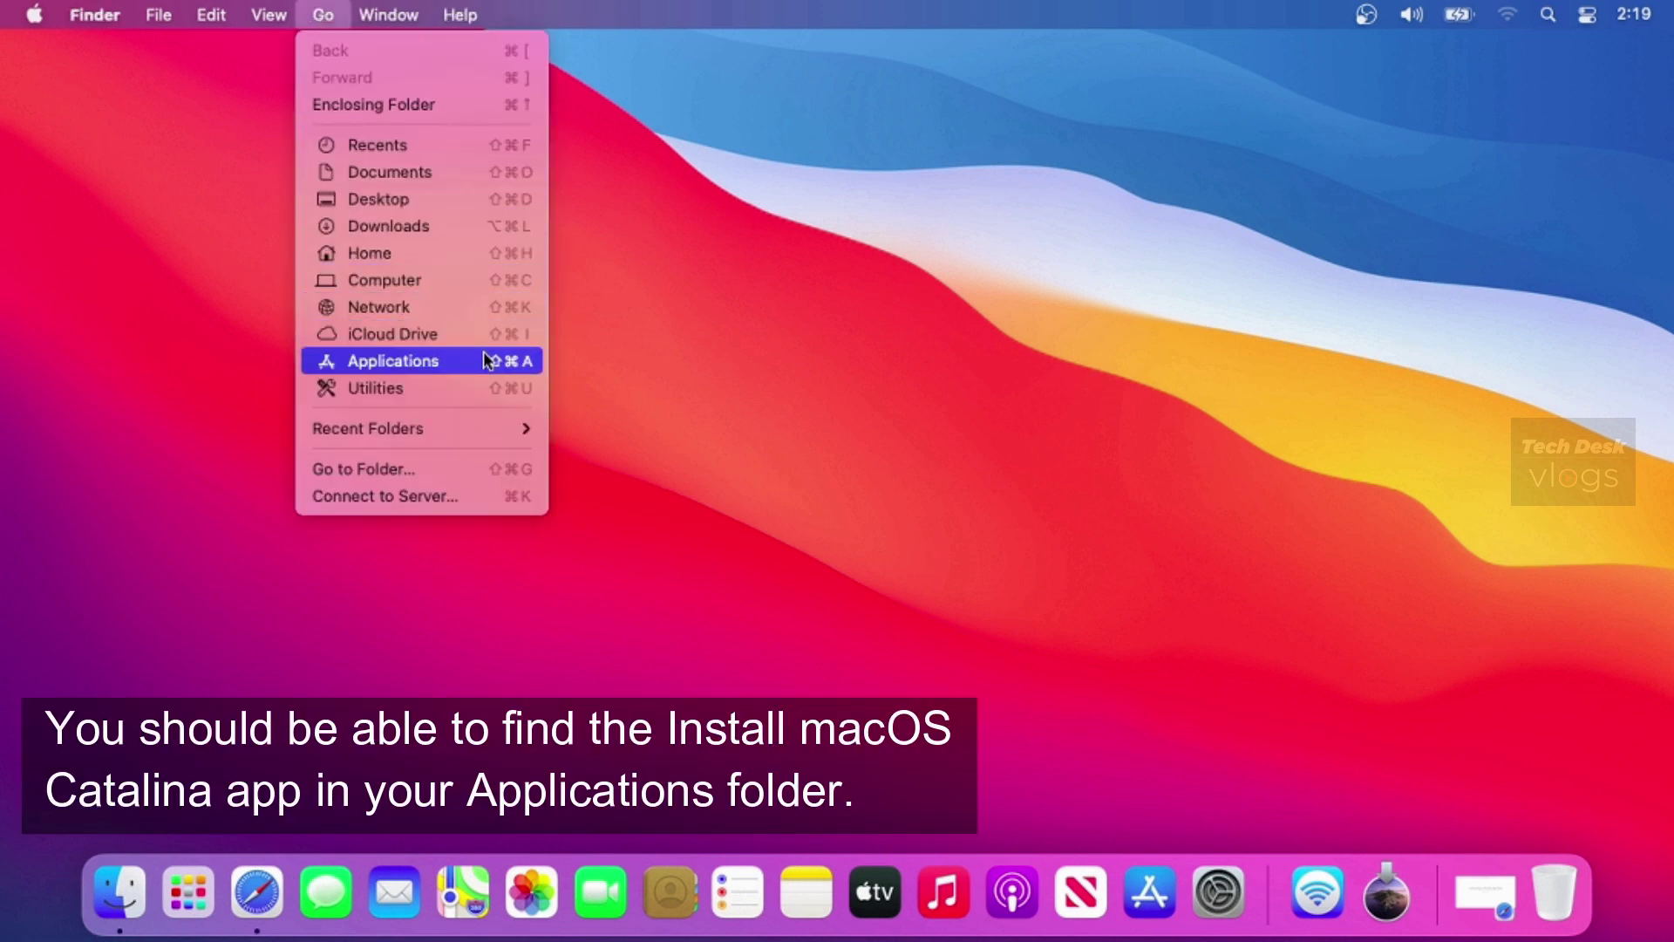
{"action": "left_click", "coordinate": [410, 361]}
{"action": "left_click", "coordinate": [706, 452]}
{"action": "left_click_drag", "start_coordinate": [741, 134], "coordinate": [486, 77]}
{"action": "left_click_drag", "start_coordinate": [1132, 310], "coordinate": [796, 310]}
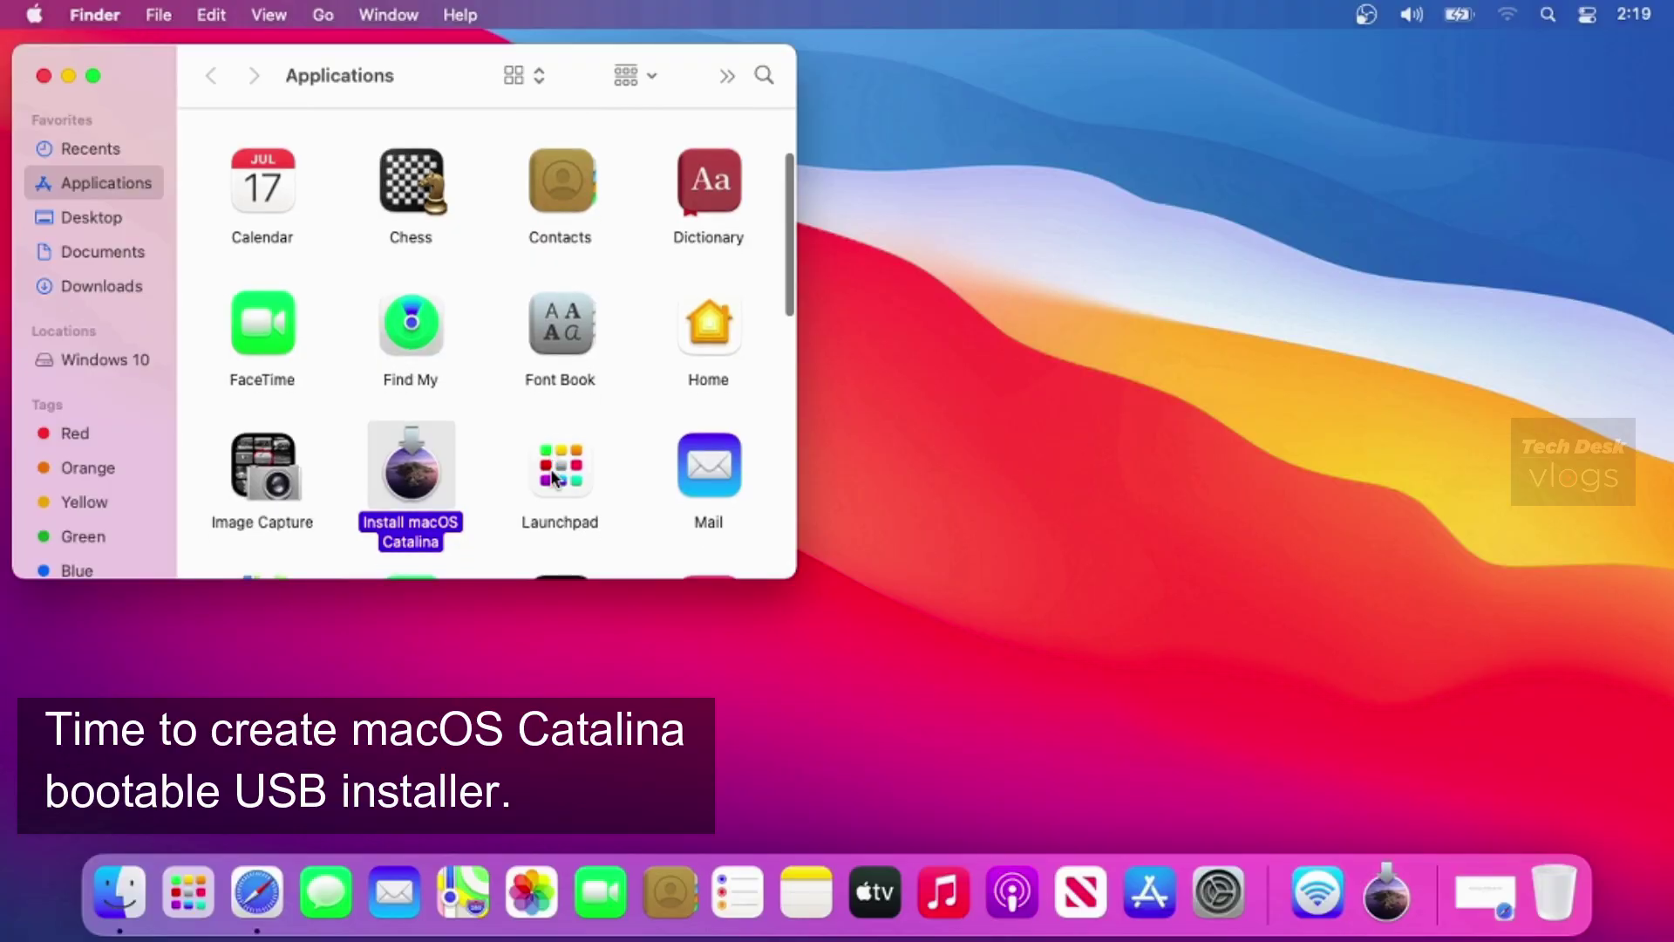
Launch Terminal through Spotlight by searching 'ter'.
{"action": "left_click", "coordinate": [1549, 14]}
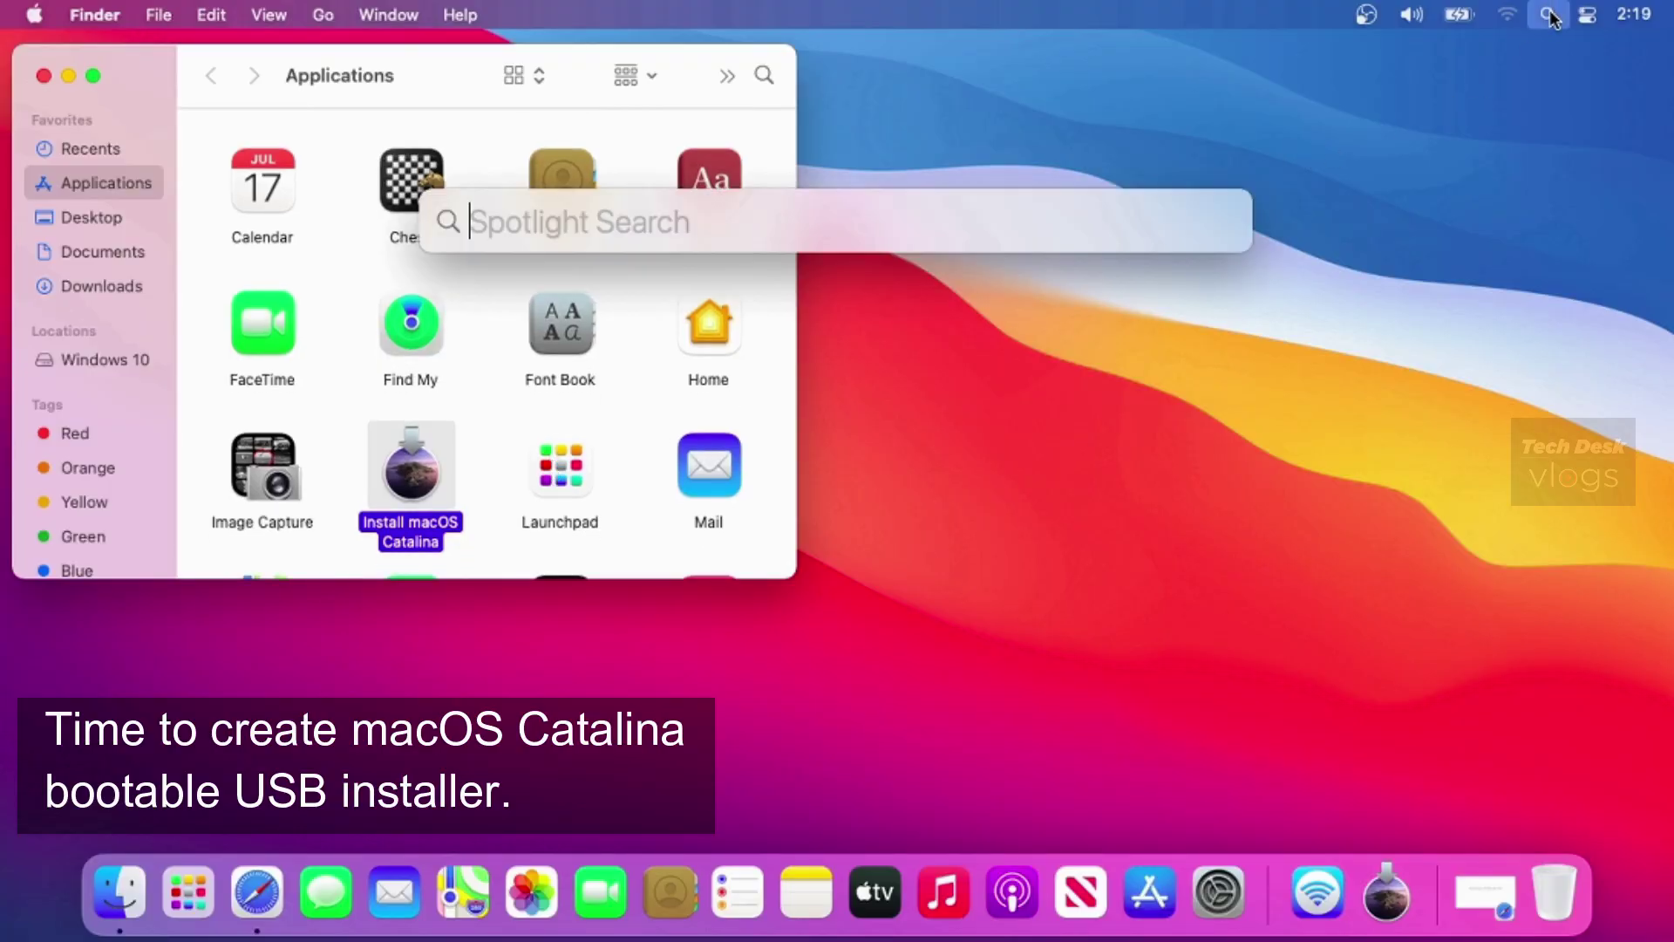
{"action": "type", "text": "ter"}
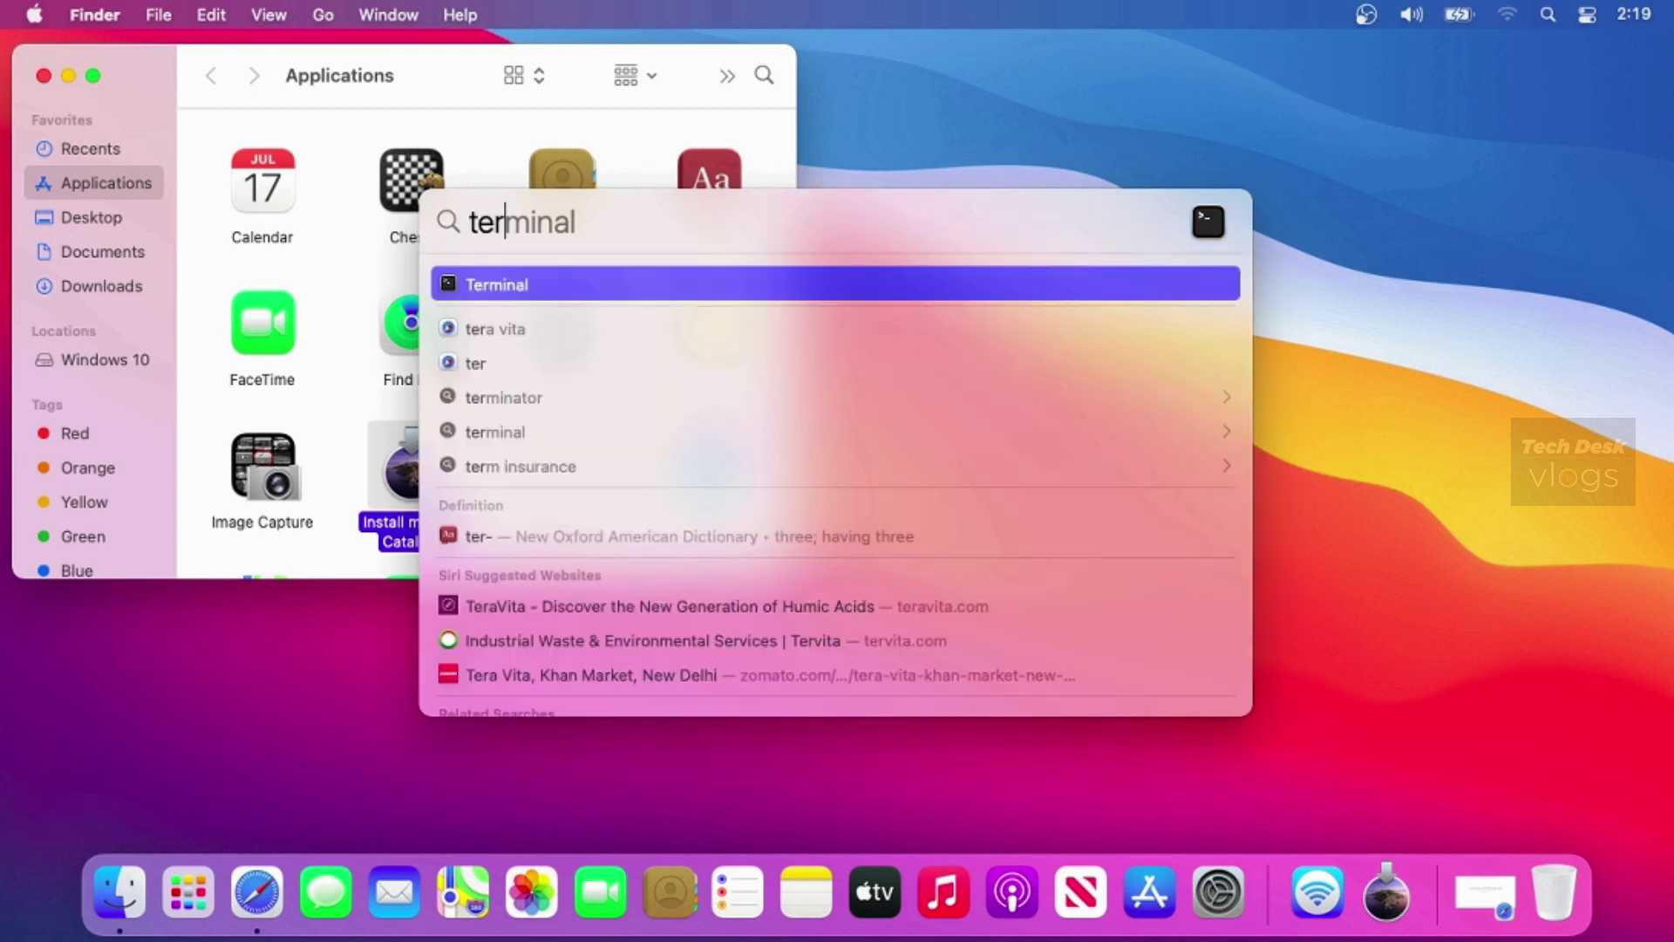
{"action": "key", "text": "Return"}
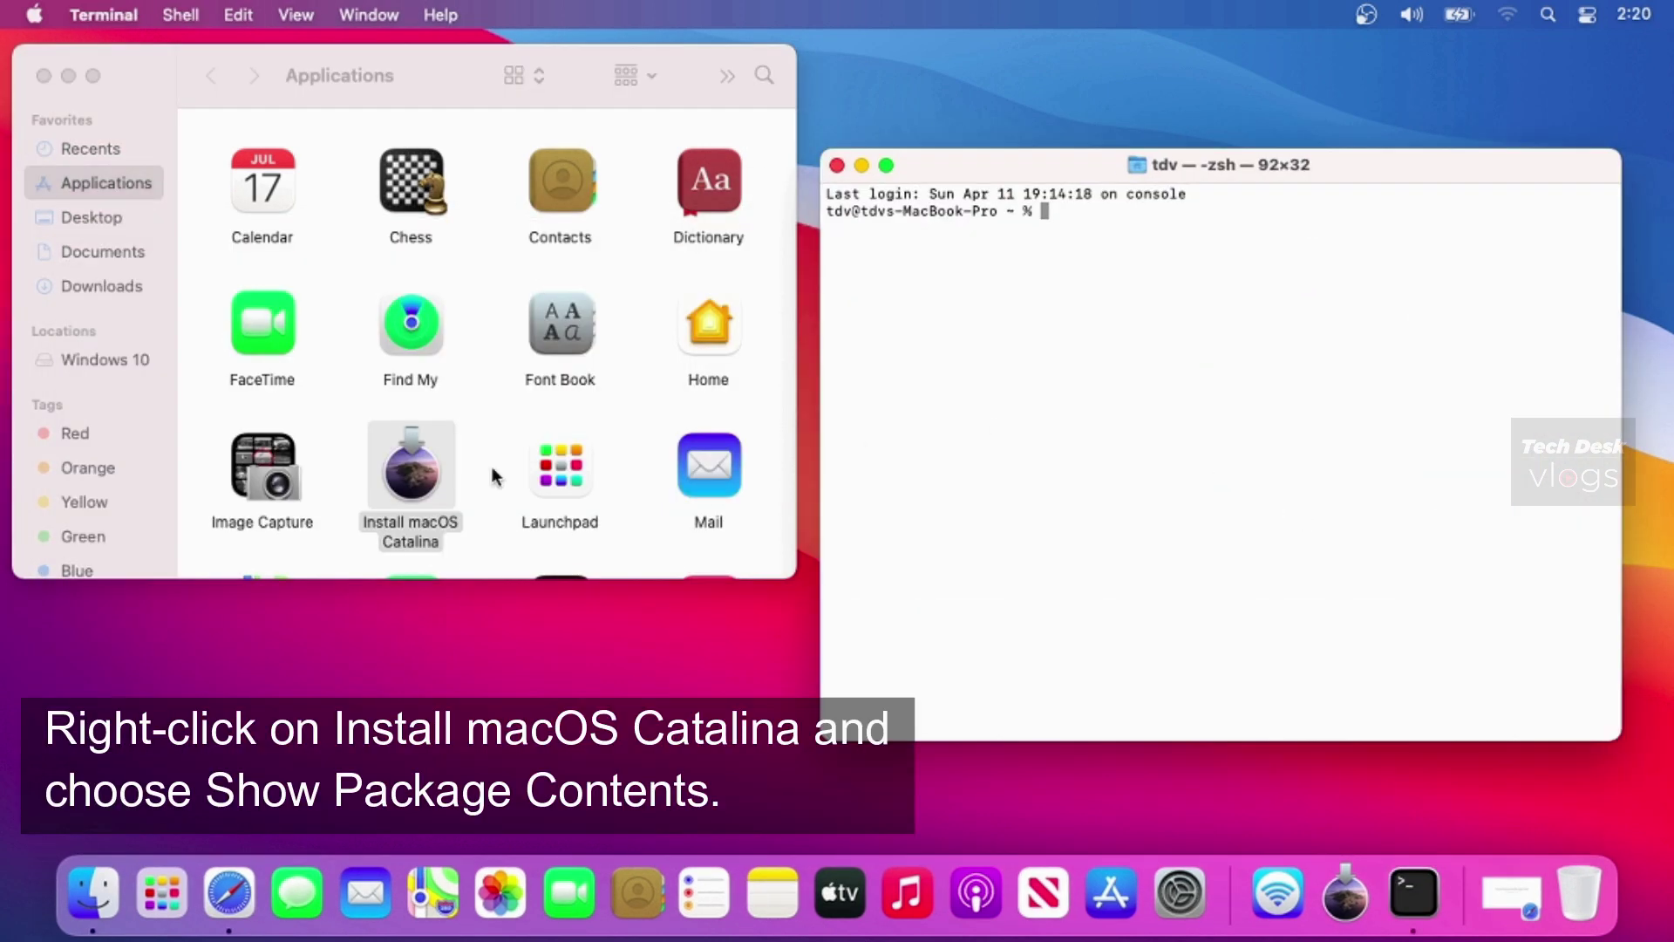
Show the package contents of Install macOS Catalina and open Contents/Resources.
{"action": "right_click", "coordinate": [390, 481]}
{"action": "left_click", "coordinate": [469, 337]}
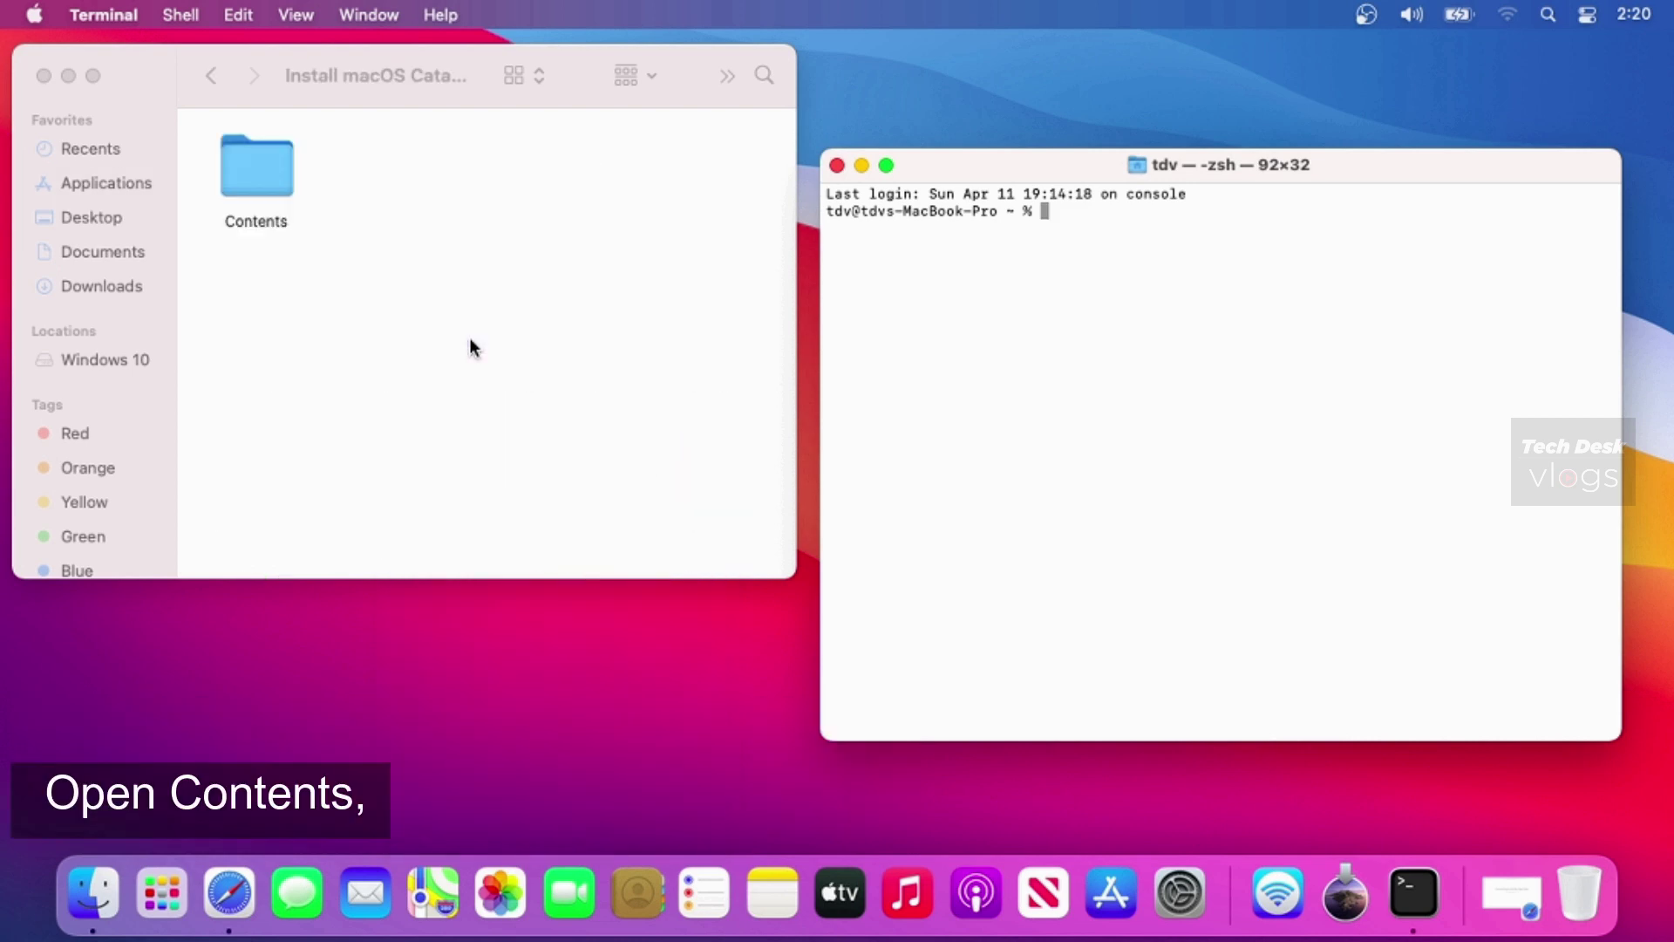
{"action": "double_click", "coordinate": [240, 166]}
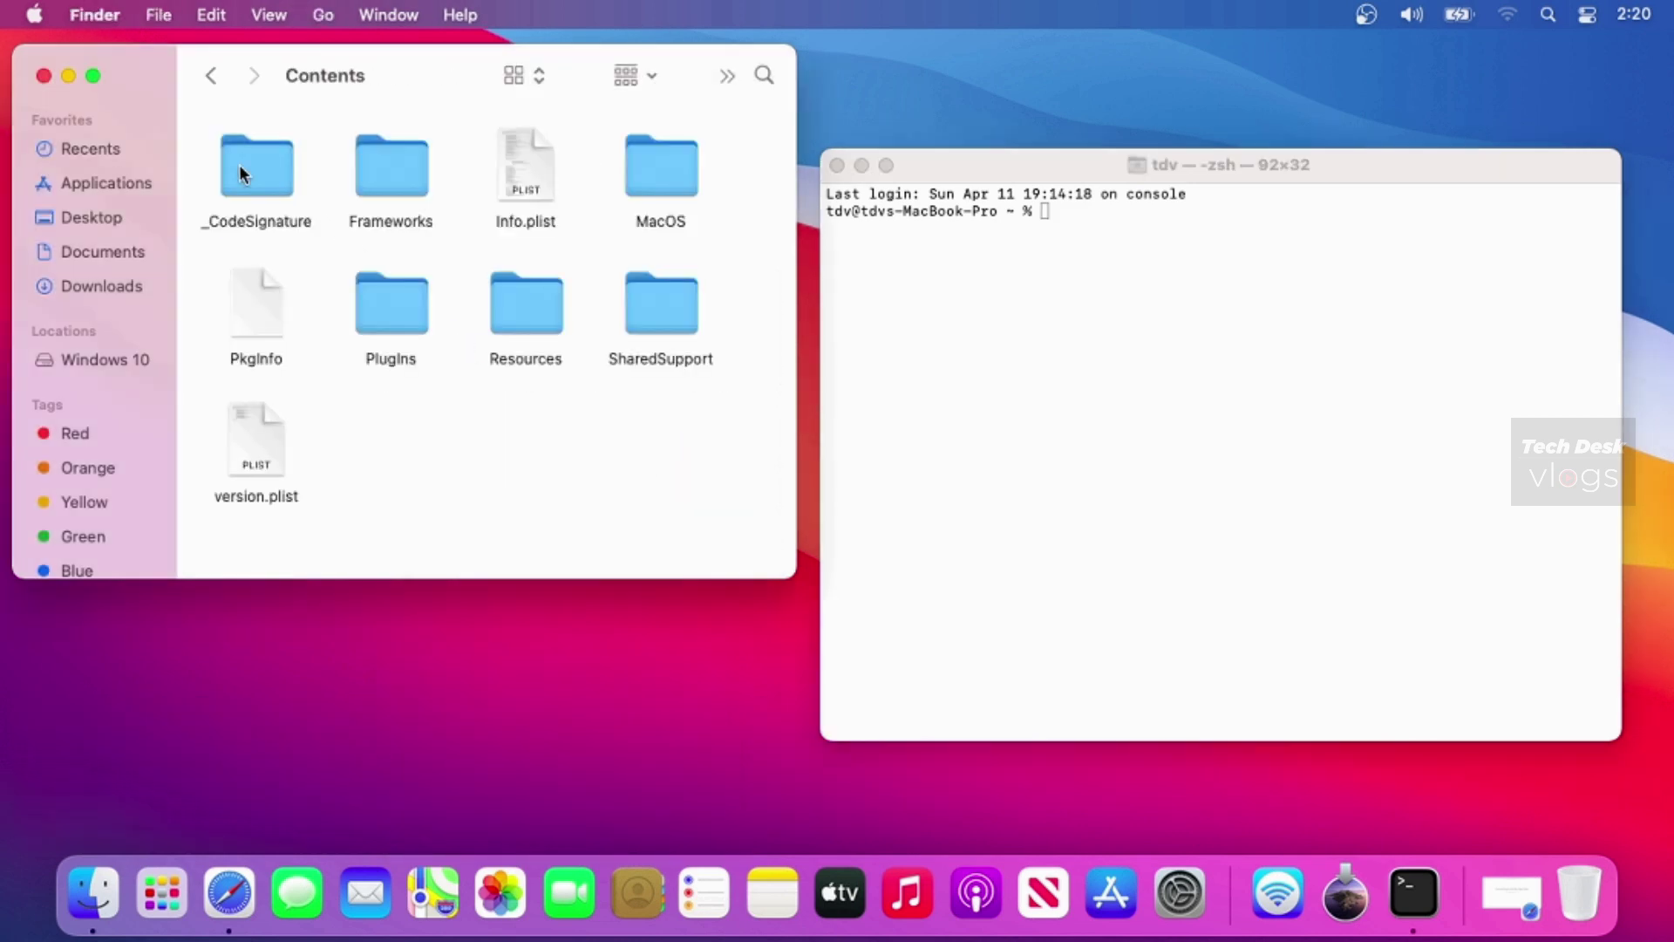
{"action": "double_click", "coordinate": [526, 307]}
{"action": "scroll", "coordinate": [526, 307], "scroll_direction": "down", "scroll_amount": 5}
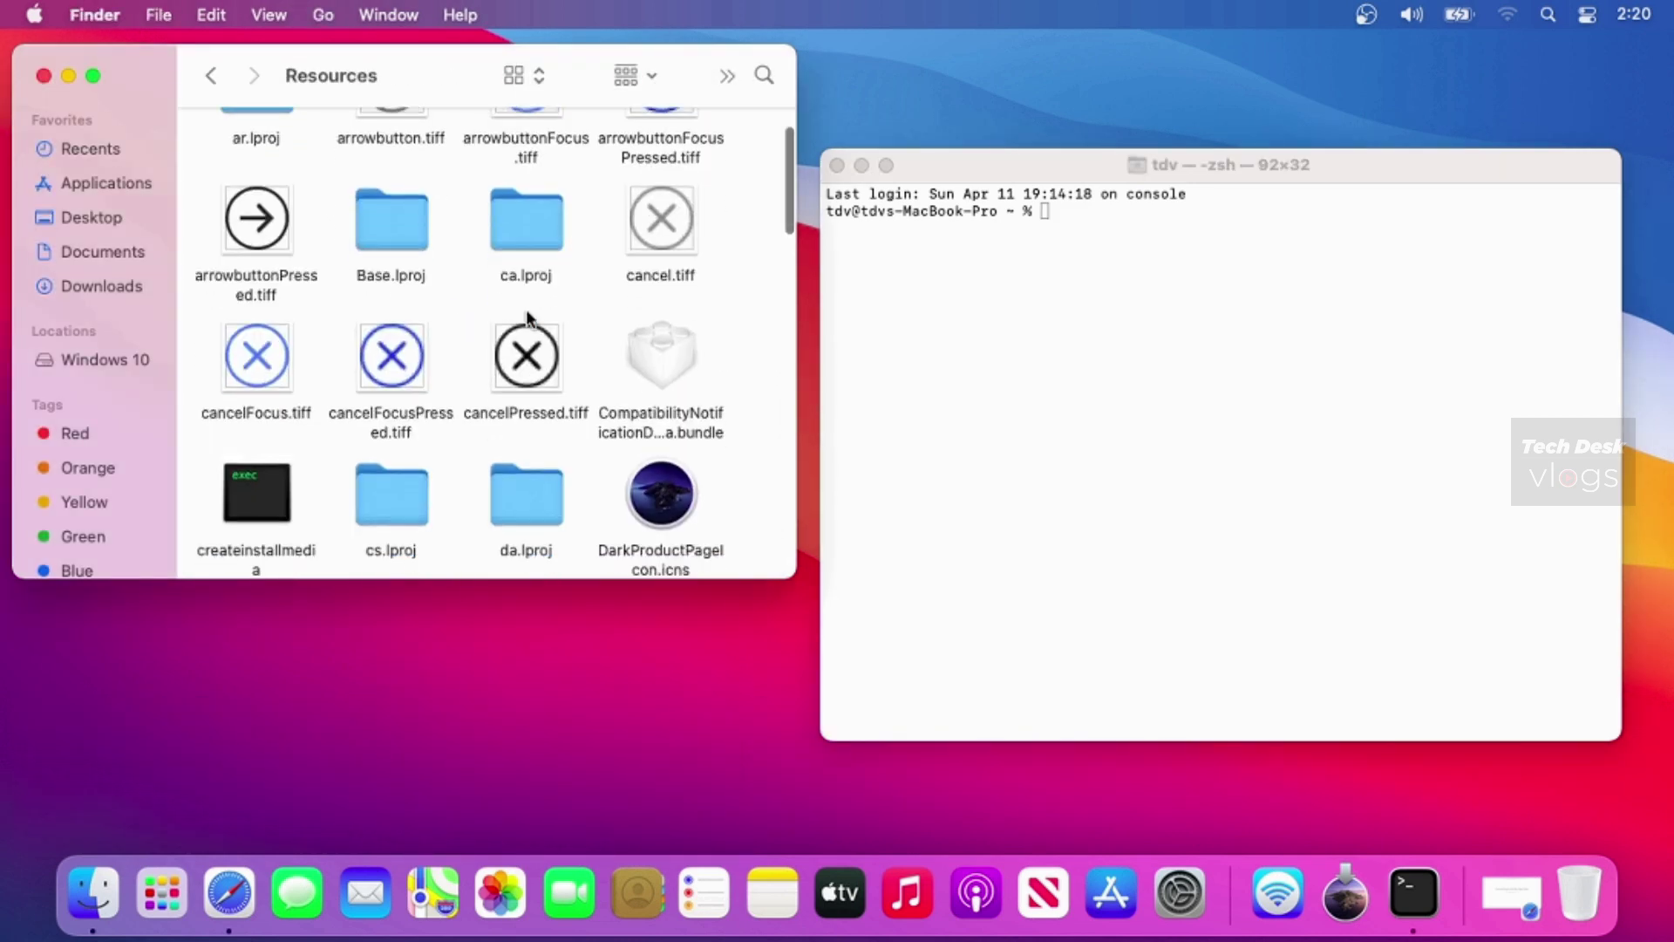
Build the Terminal command 'sudo' plus the createinstallmedia path, followed by '--volume'.
{"action": "left_click", "coordinate": [1061, 248]}
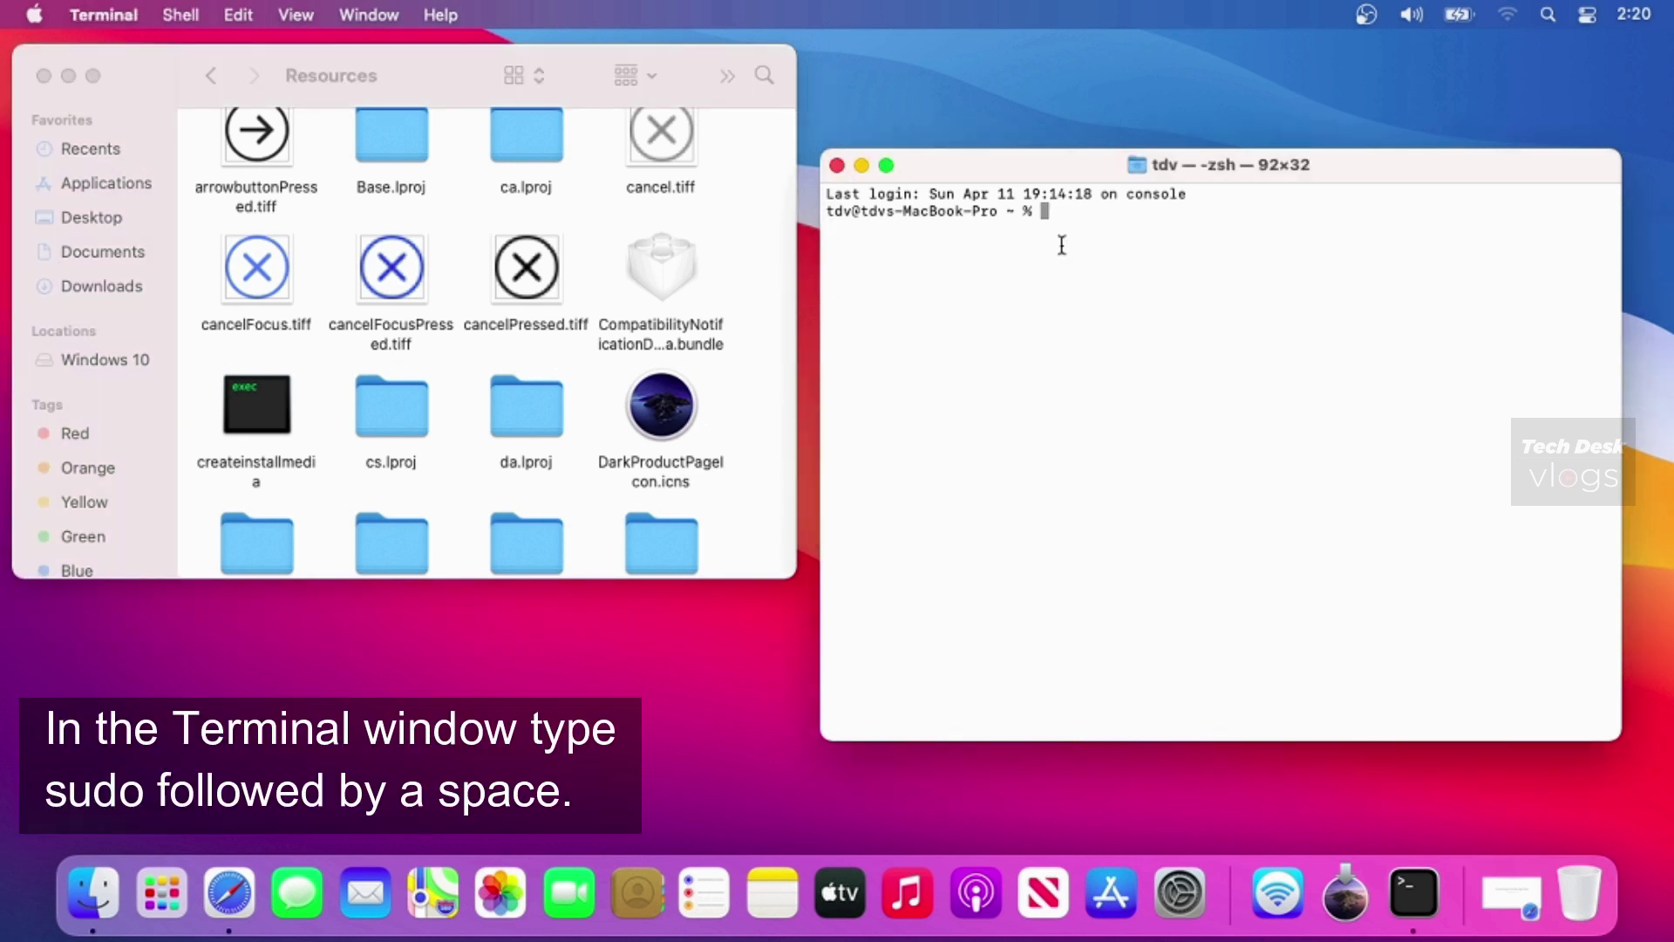
{"action": "type", "text": "sudo"}
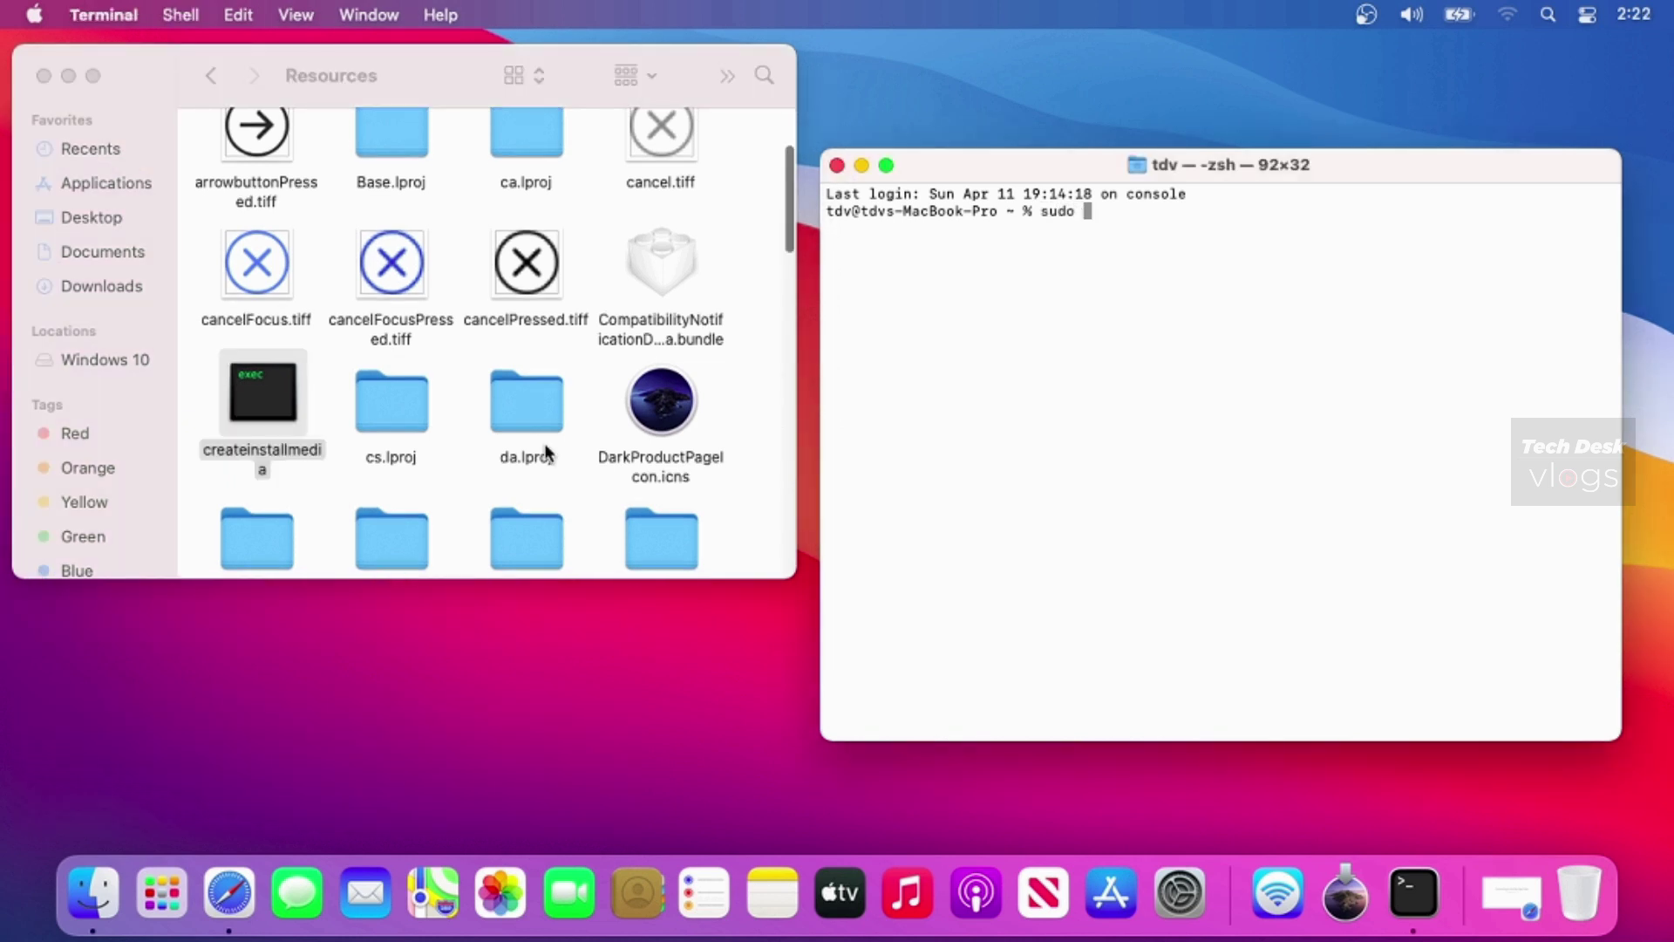
{"action": "scroll", "coordinate": [371, 375], "scroll_direction": "down", "scroll_amount": 2}
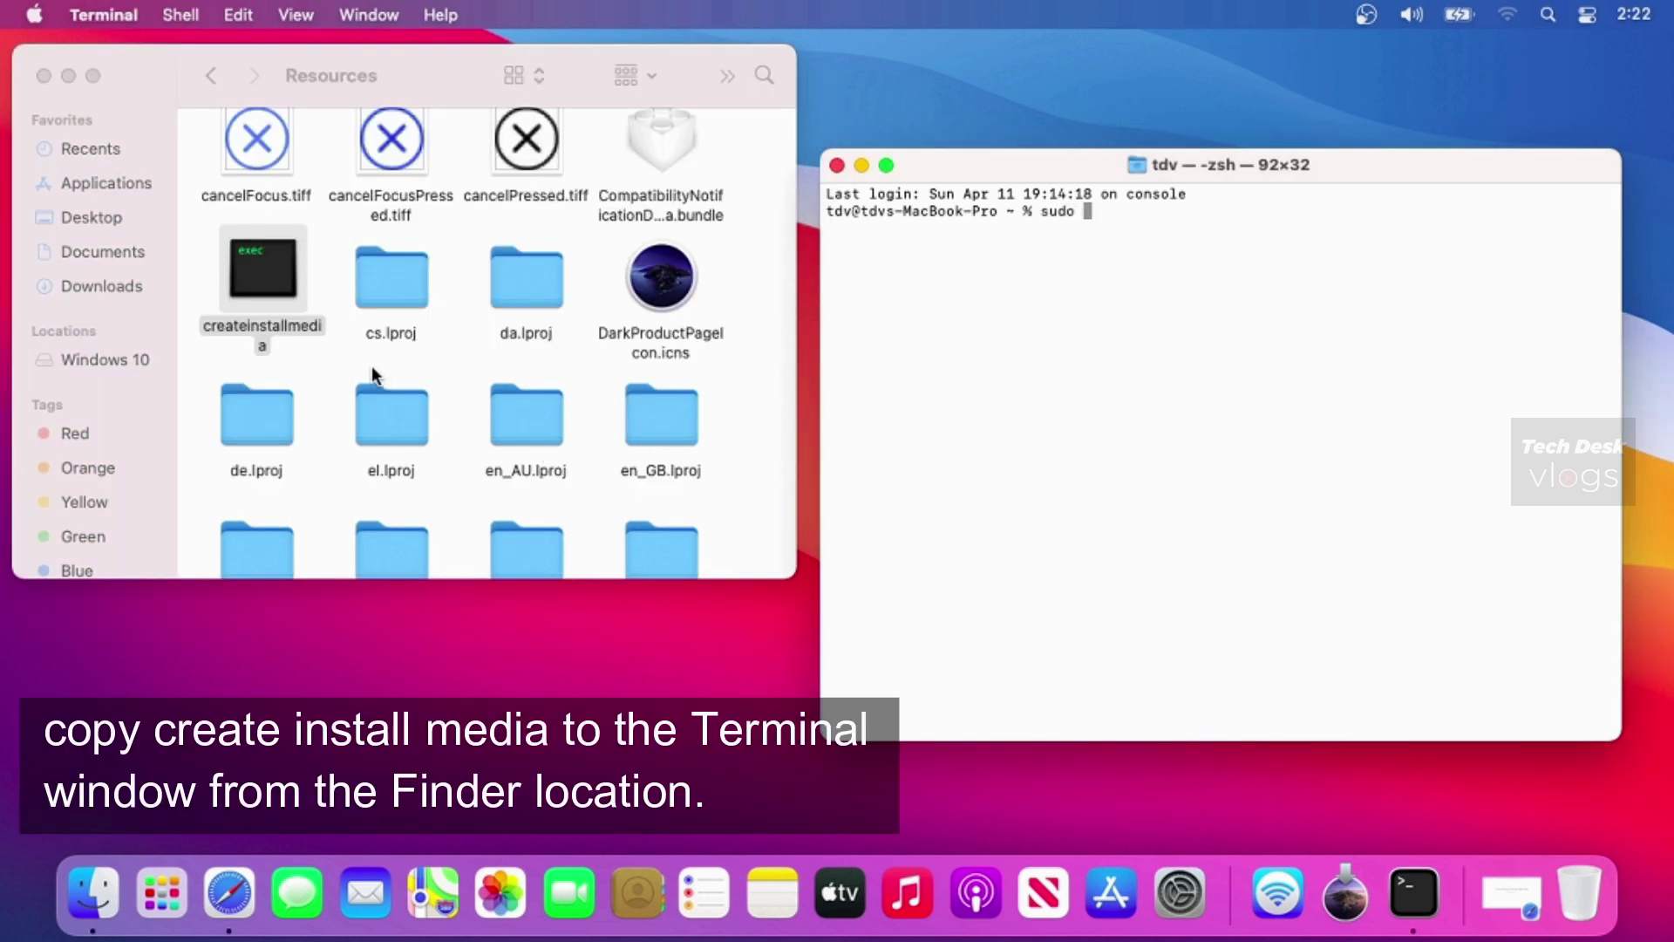
{"action": "left_click", "coordinate": [280, 290]}
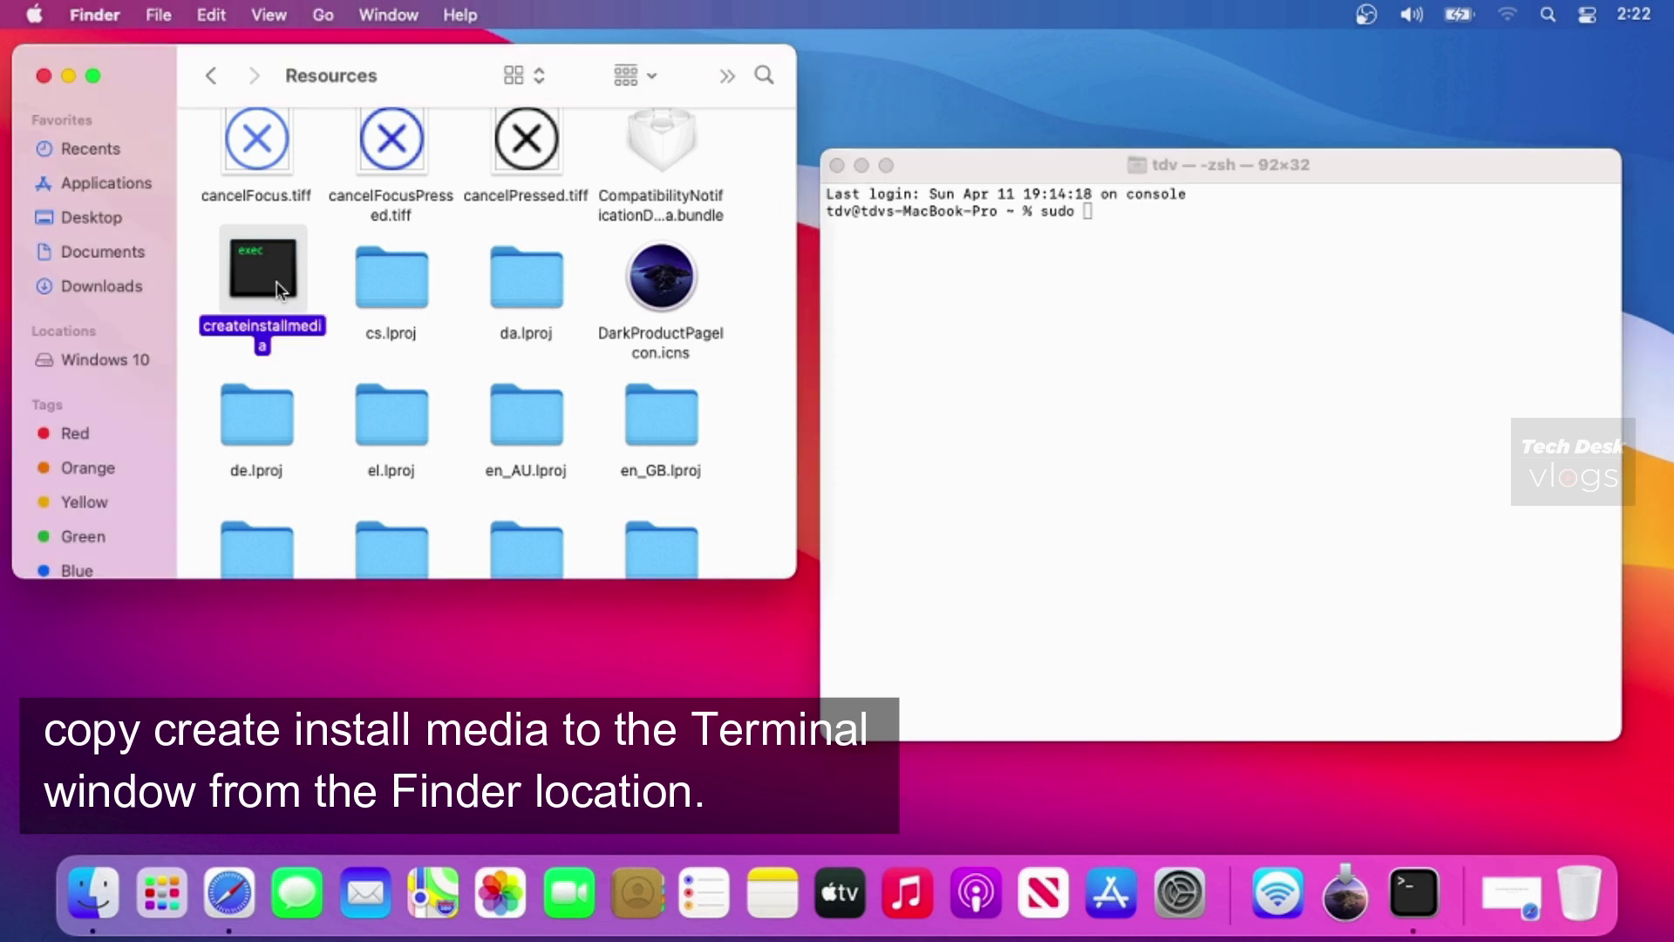
{"action": "left_click_drag", "start_coordinate": [280, 290], "coordinate": [1139, 260]}
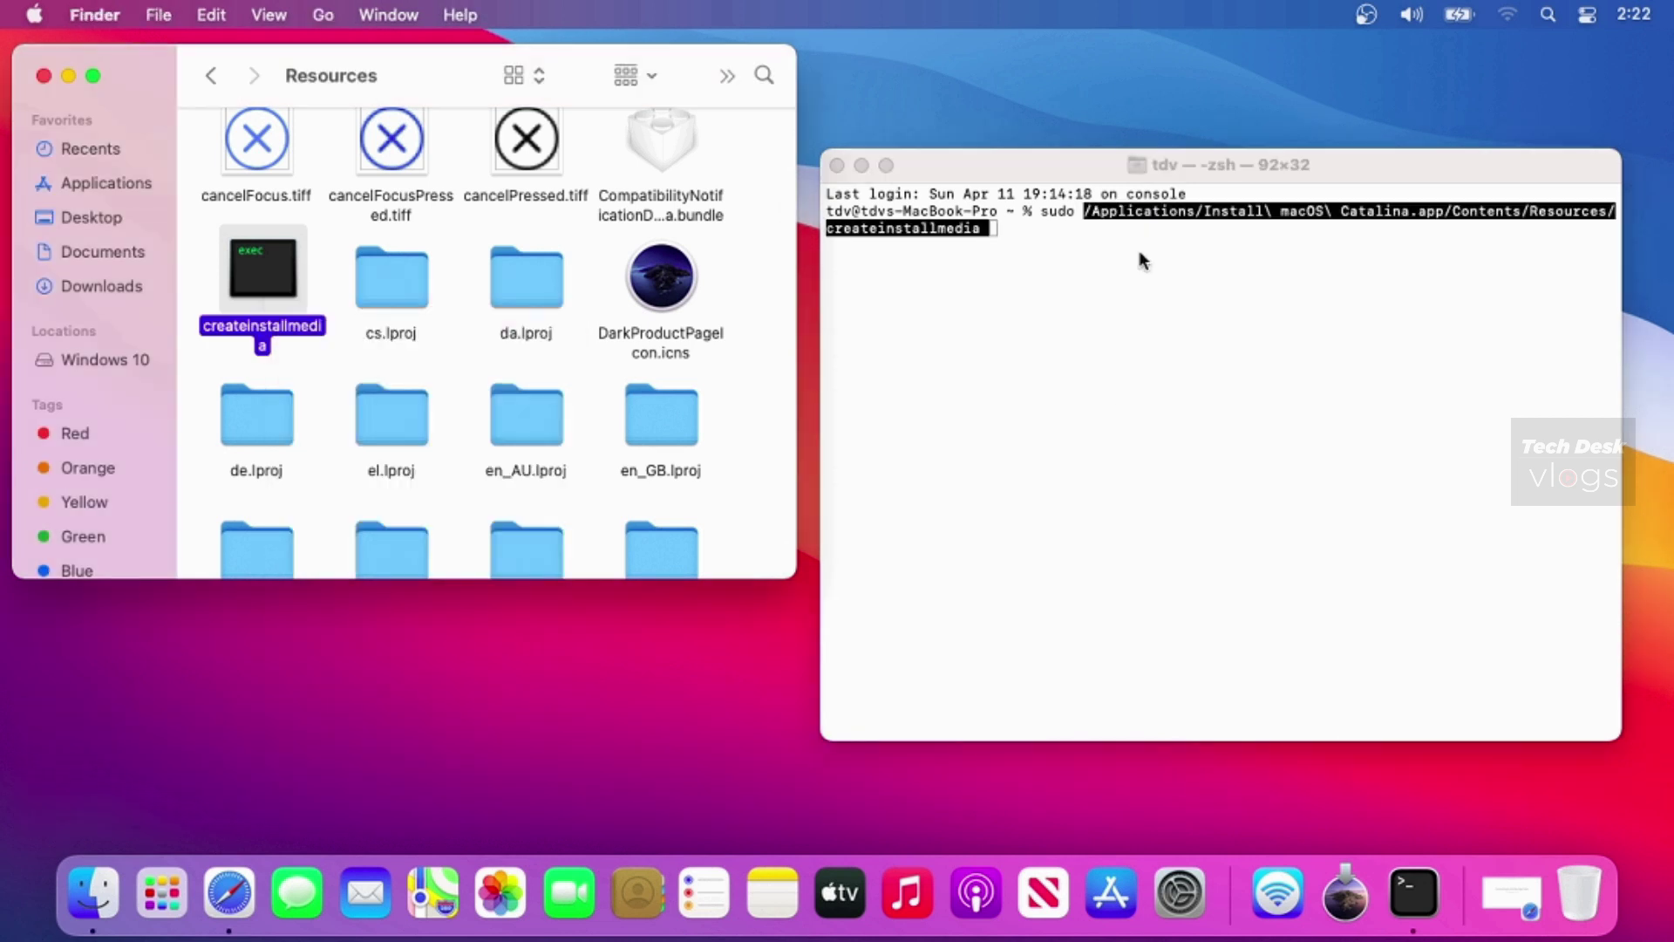
{"action": "left_click", "coordinate": [1140, 252]}
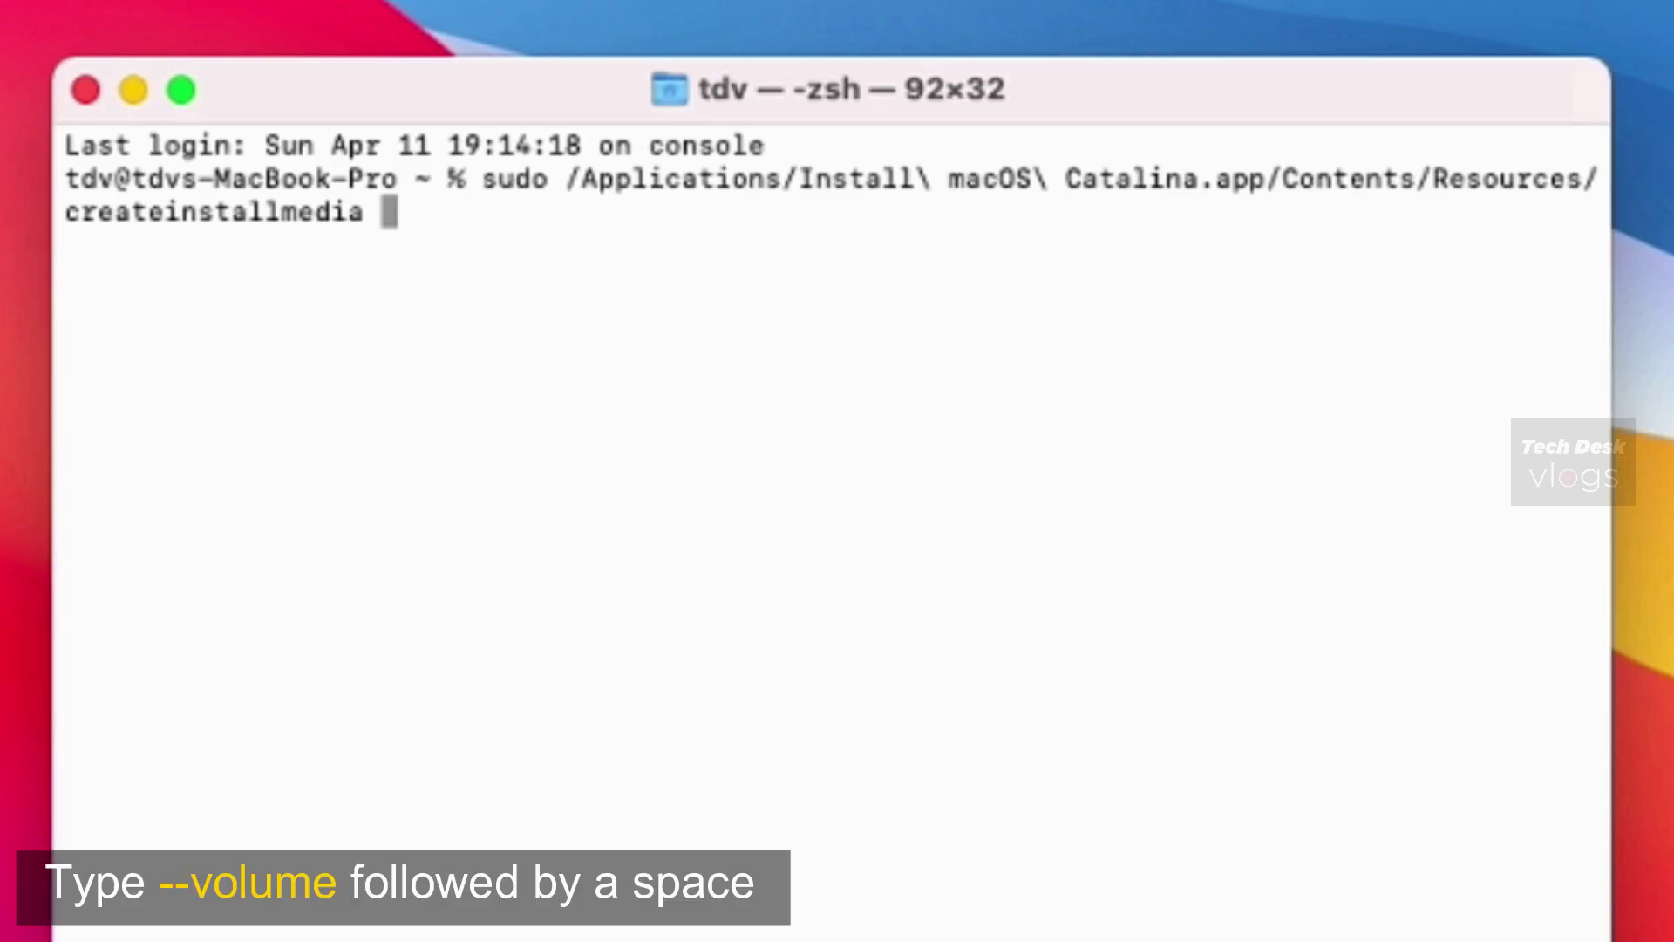
{"action": "type", "text": "--volum"}
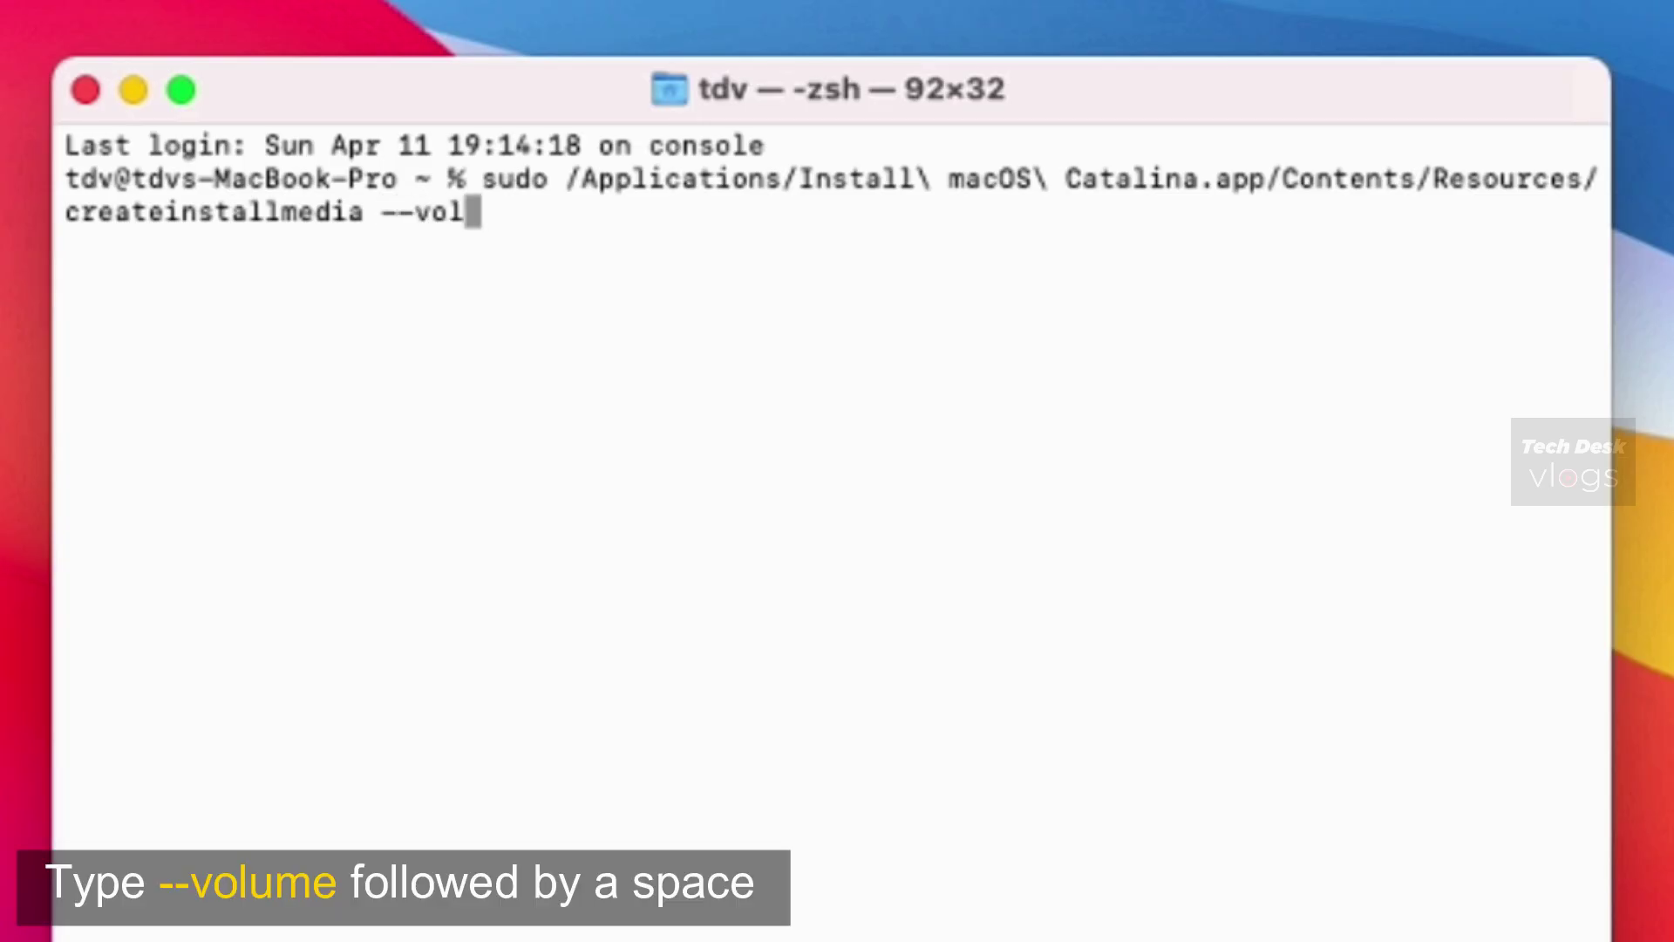
{"action": "type", "text": "e"}
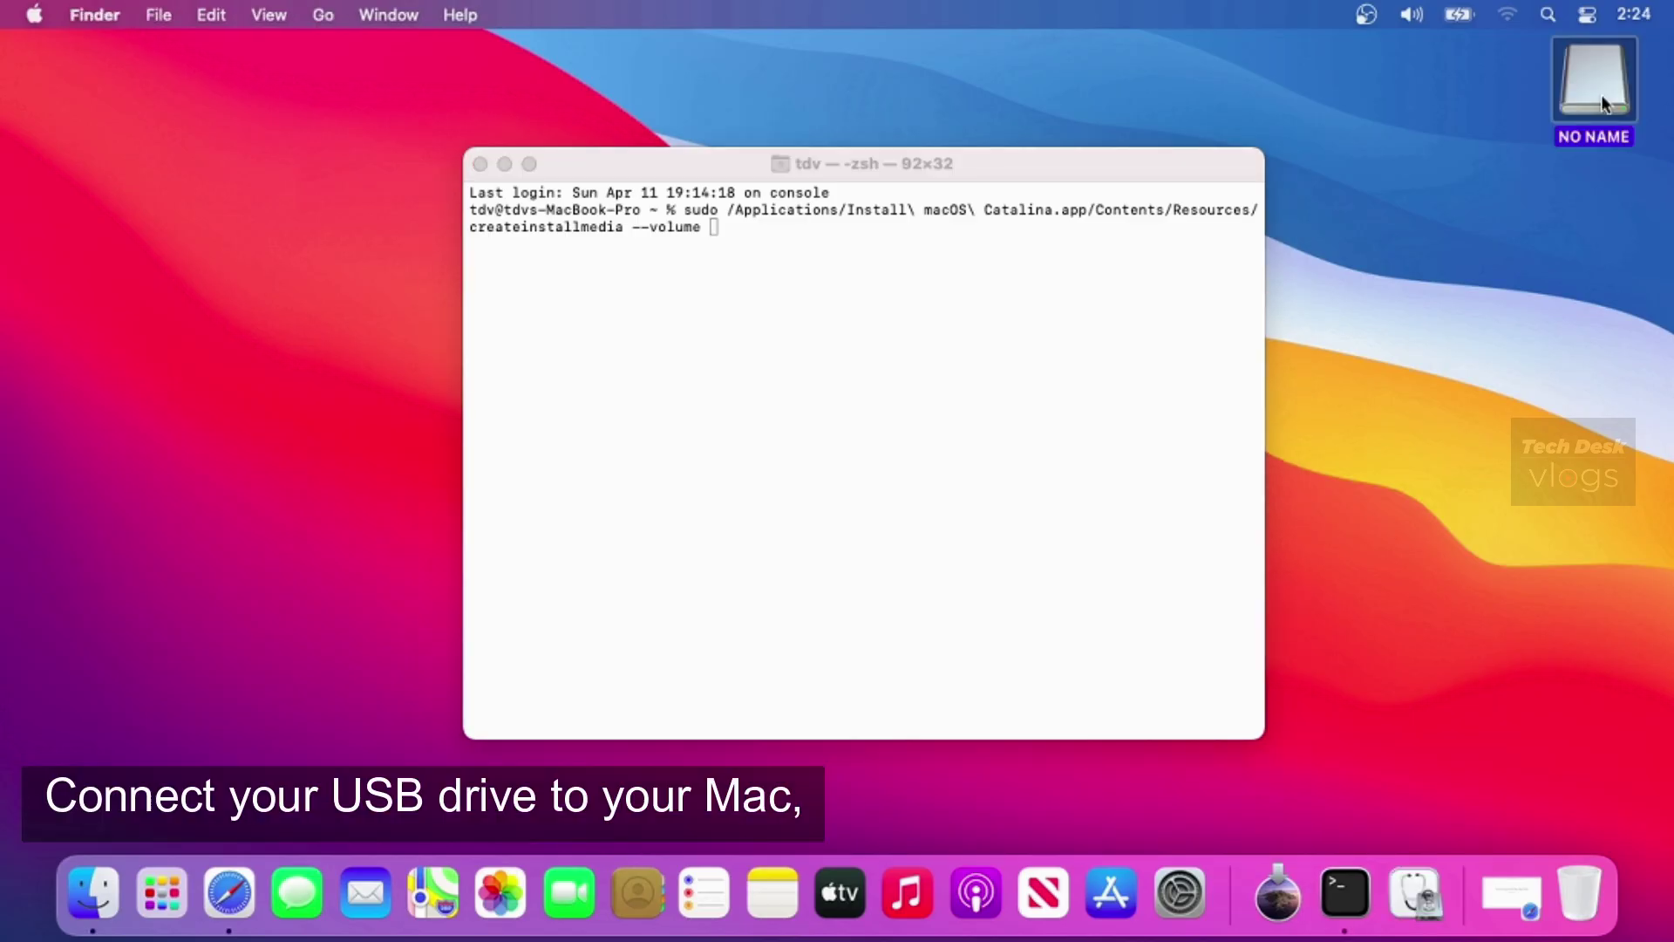
In Disk Utility, erase NO NAME as Mac OS Extended (Journaled) under the name 'catalina'.
{"action": "left_click", "coordinate": [320, 19]}
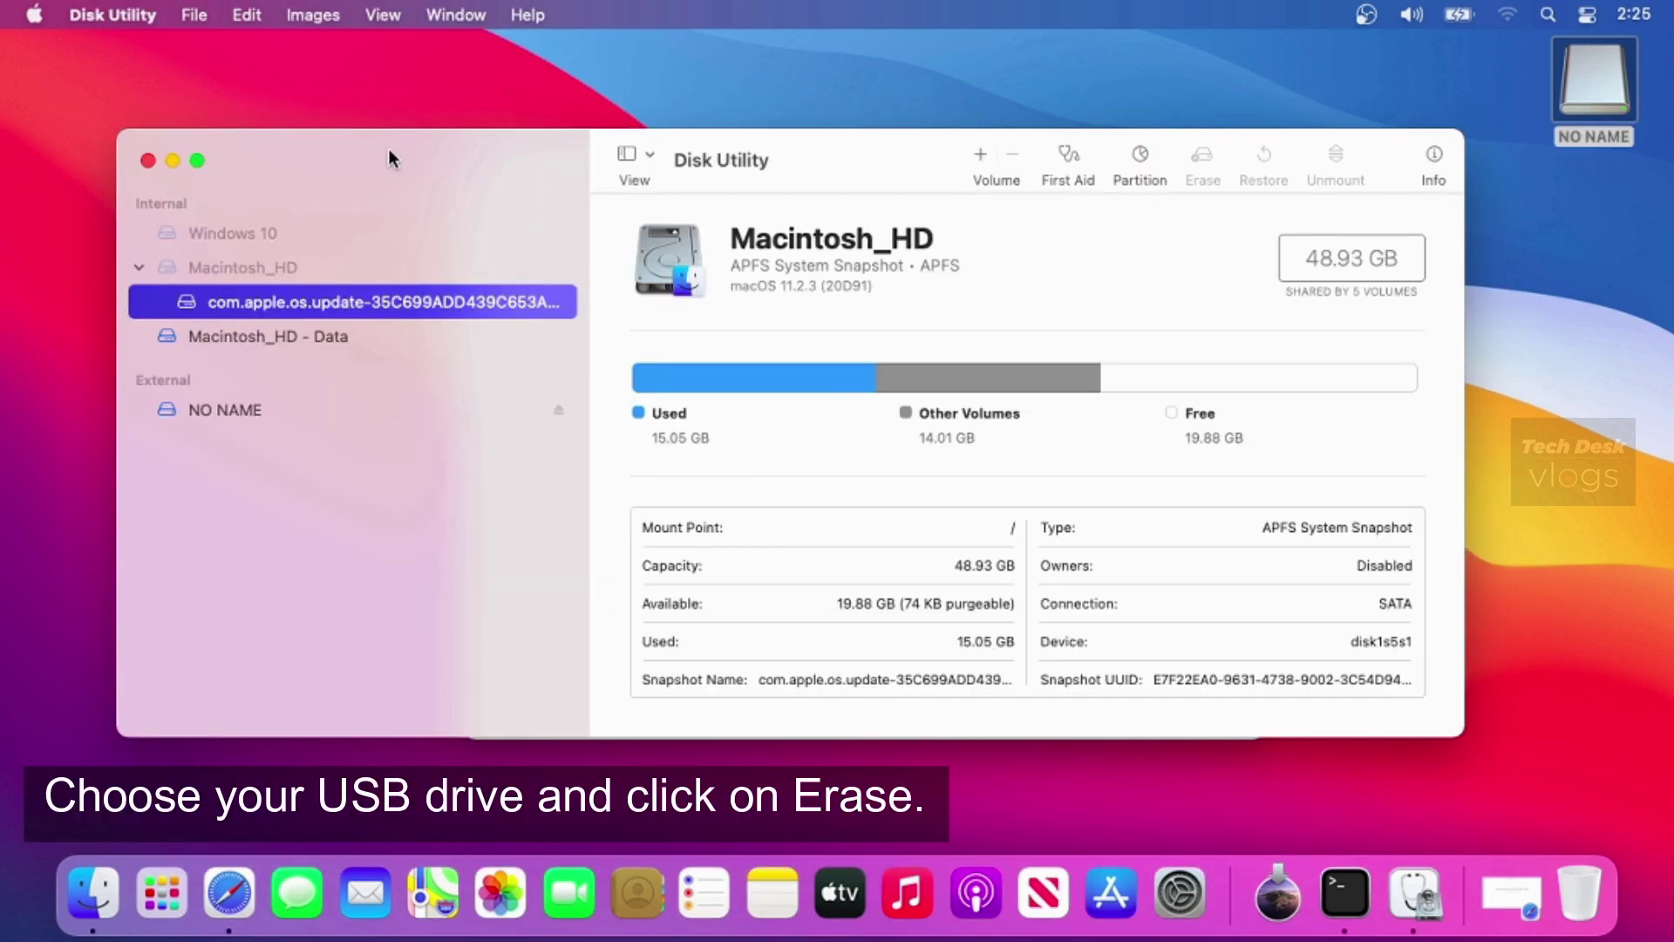
{"action": "left_click", "coordinate": [214, 416]}
{"action": "right_click", "coordinate": [268, 414]}
{"action": "left_click", "coordinate": [498, 687]}
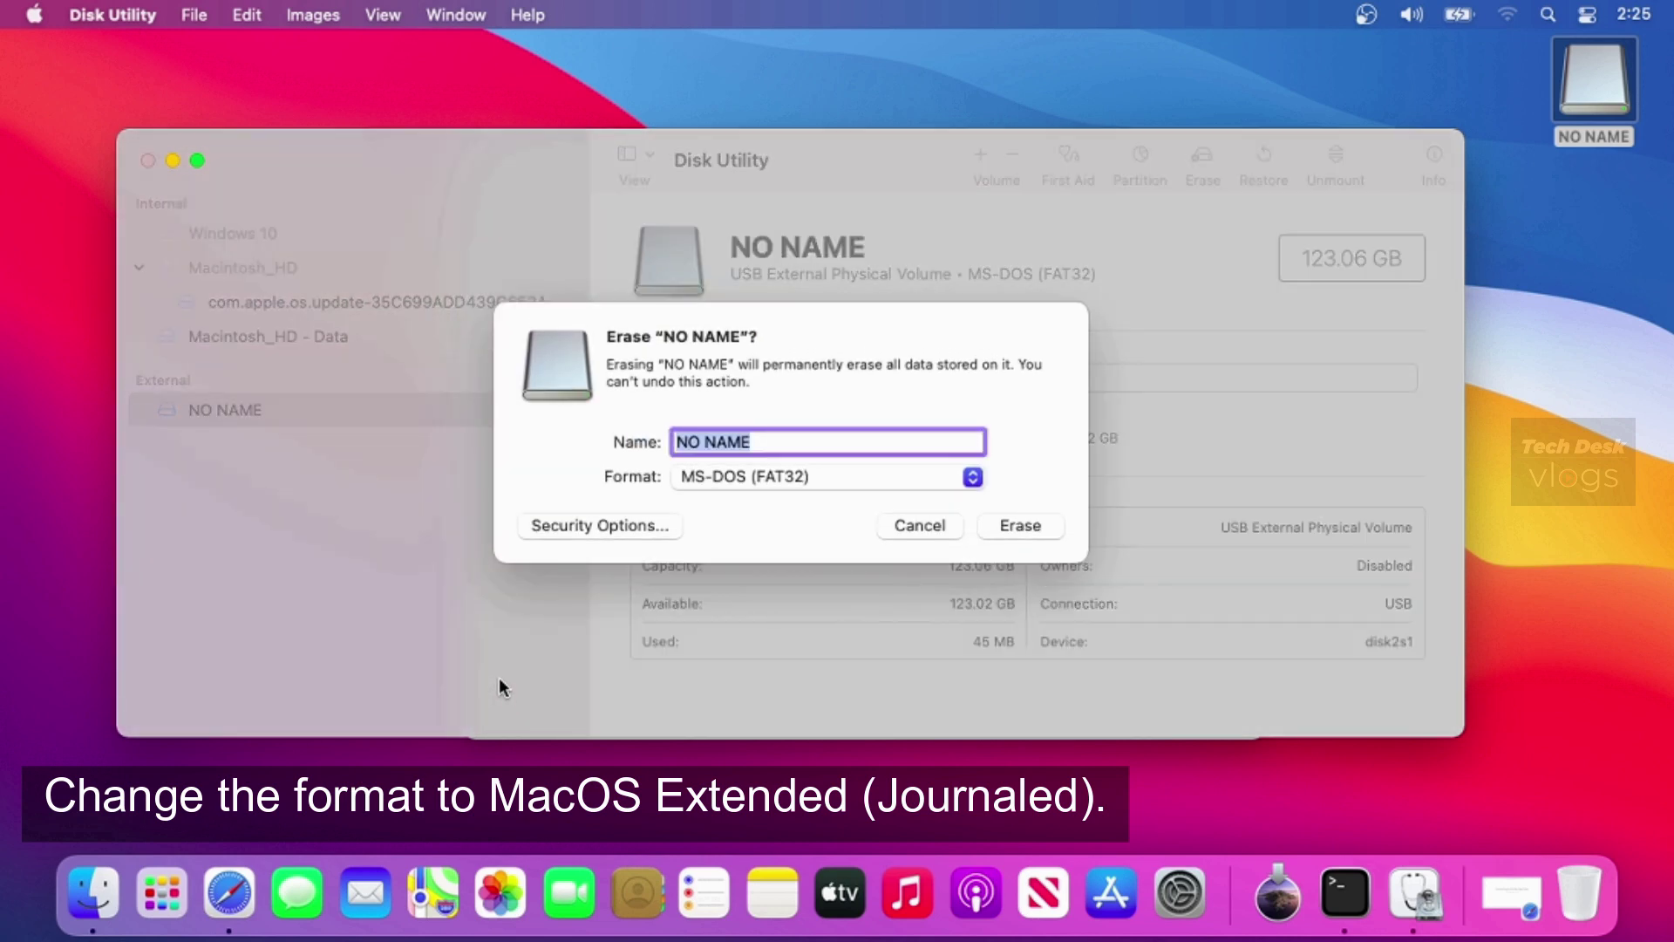
{"action": "left_click", "coordinate": [813, 481]}
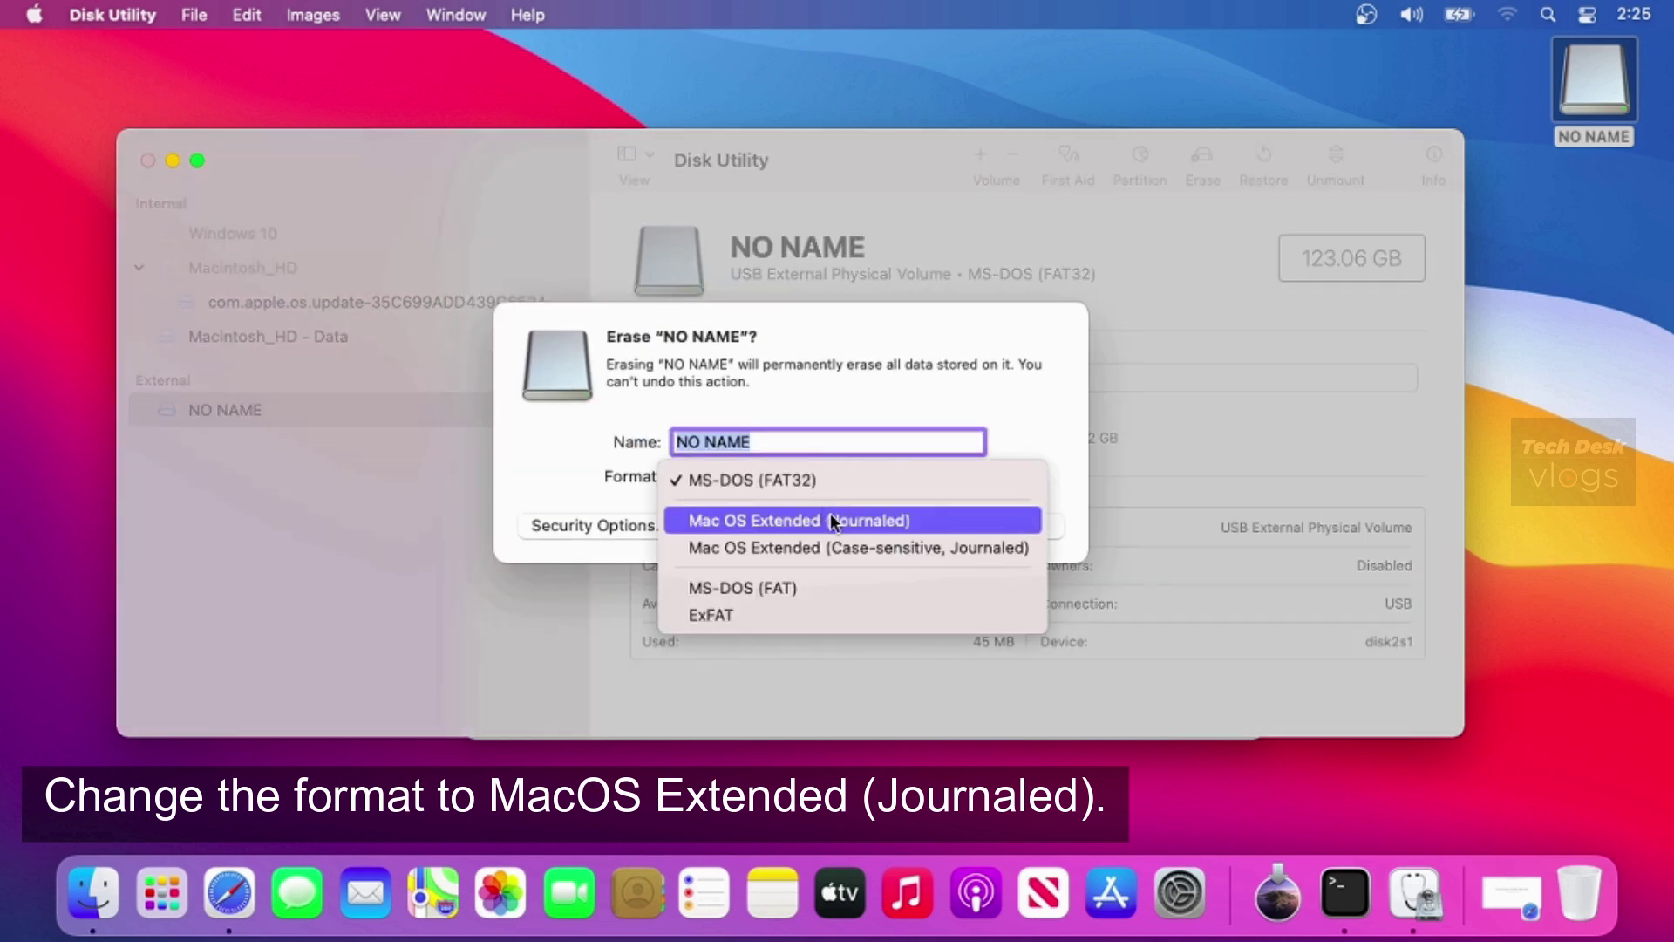
{"action": "left_click", "coordinate": [830, 517]}
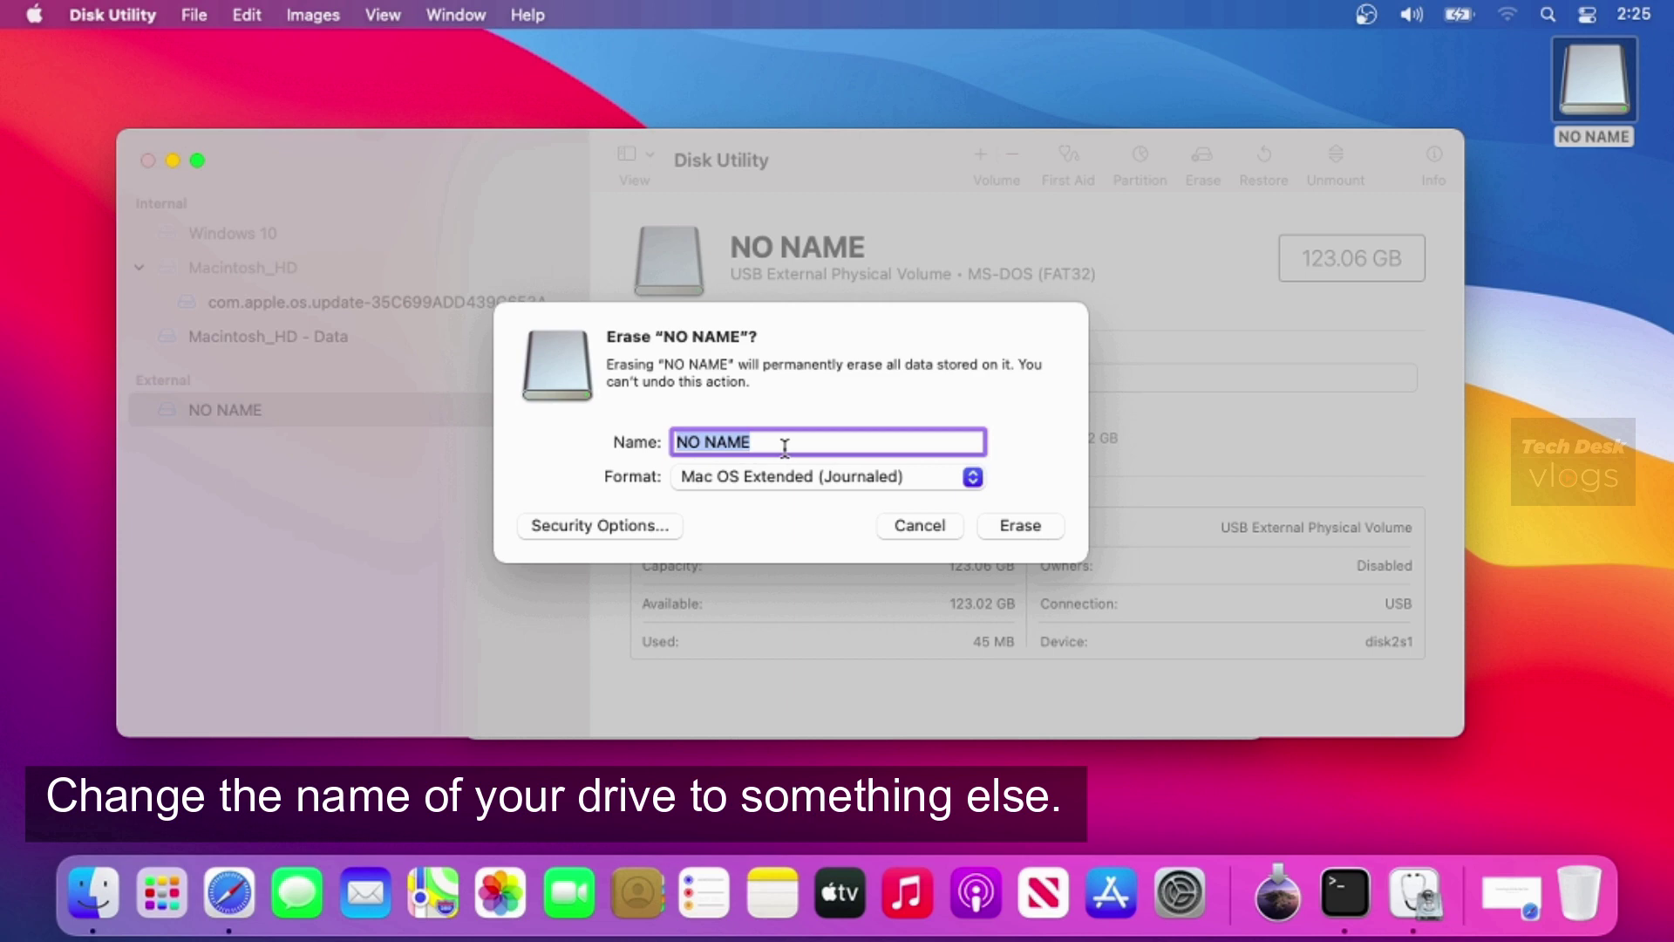
{"action": "type", "text": "catalina"}
{"action": "left_click", "coordinate": [1027, 526]}
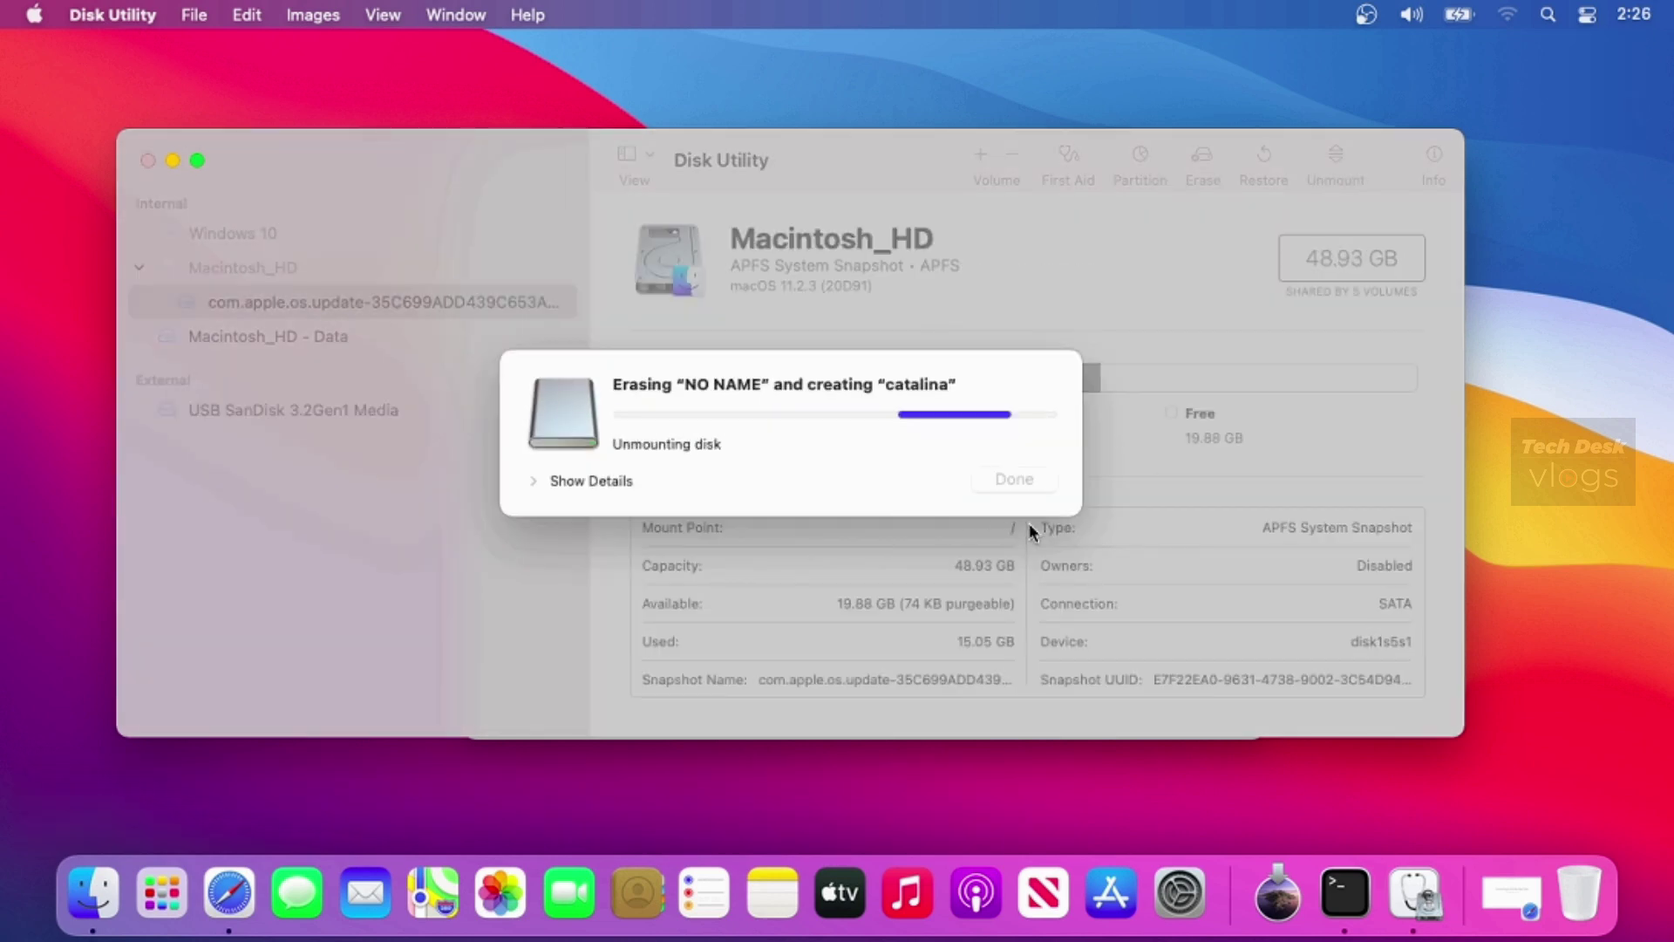
{"action": "left_click", "coordinate": [1018, 482]}
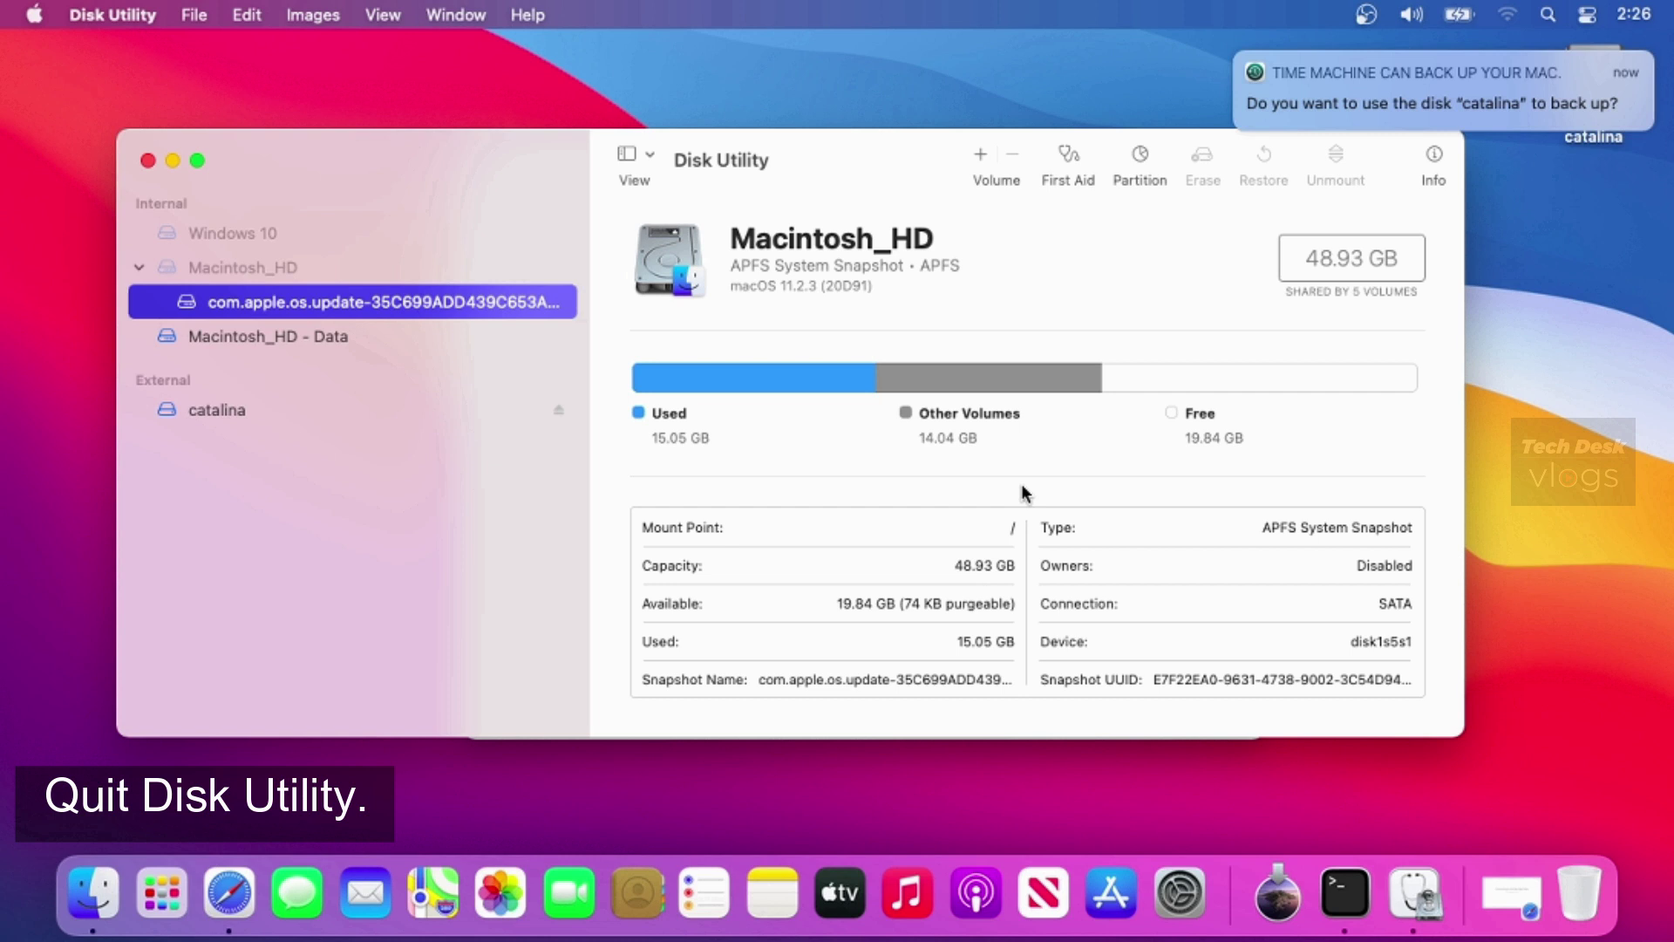
Add the catalina volume path after --volume, run createinstallmedia and confirm erasing with 'y'.
{"action": "left_click", "coordinate": [250, 409]}
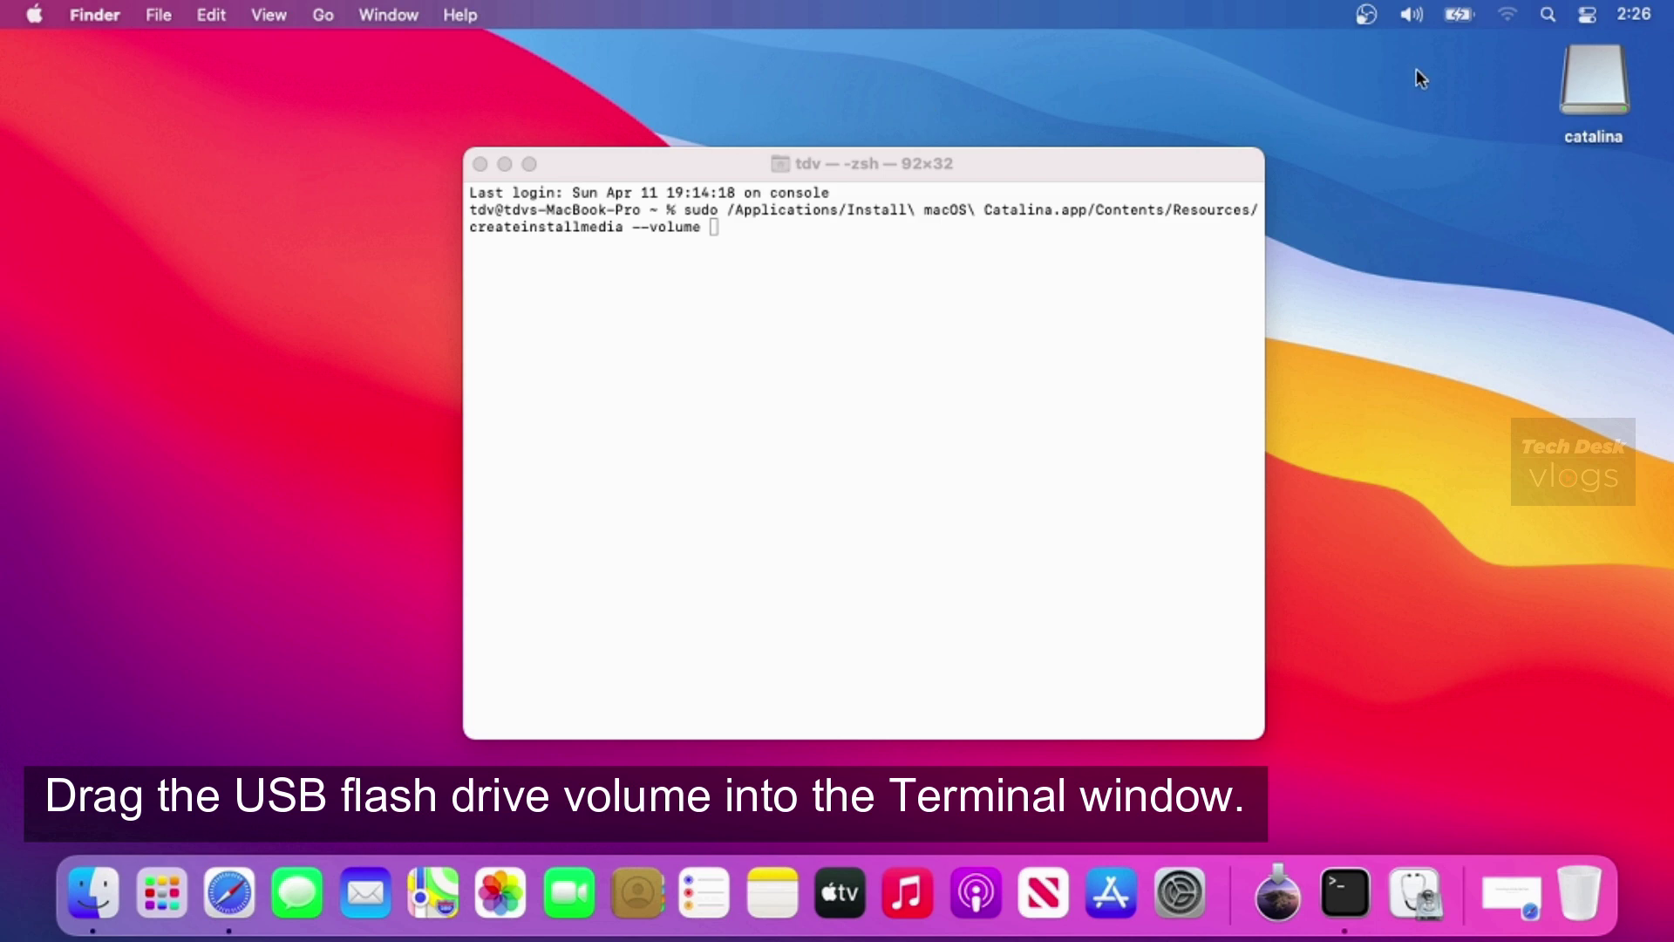
{"action": "left_click_drag", "start_coordinate": [1583, 88], "coordinate": [842, 248]}
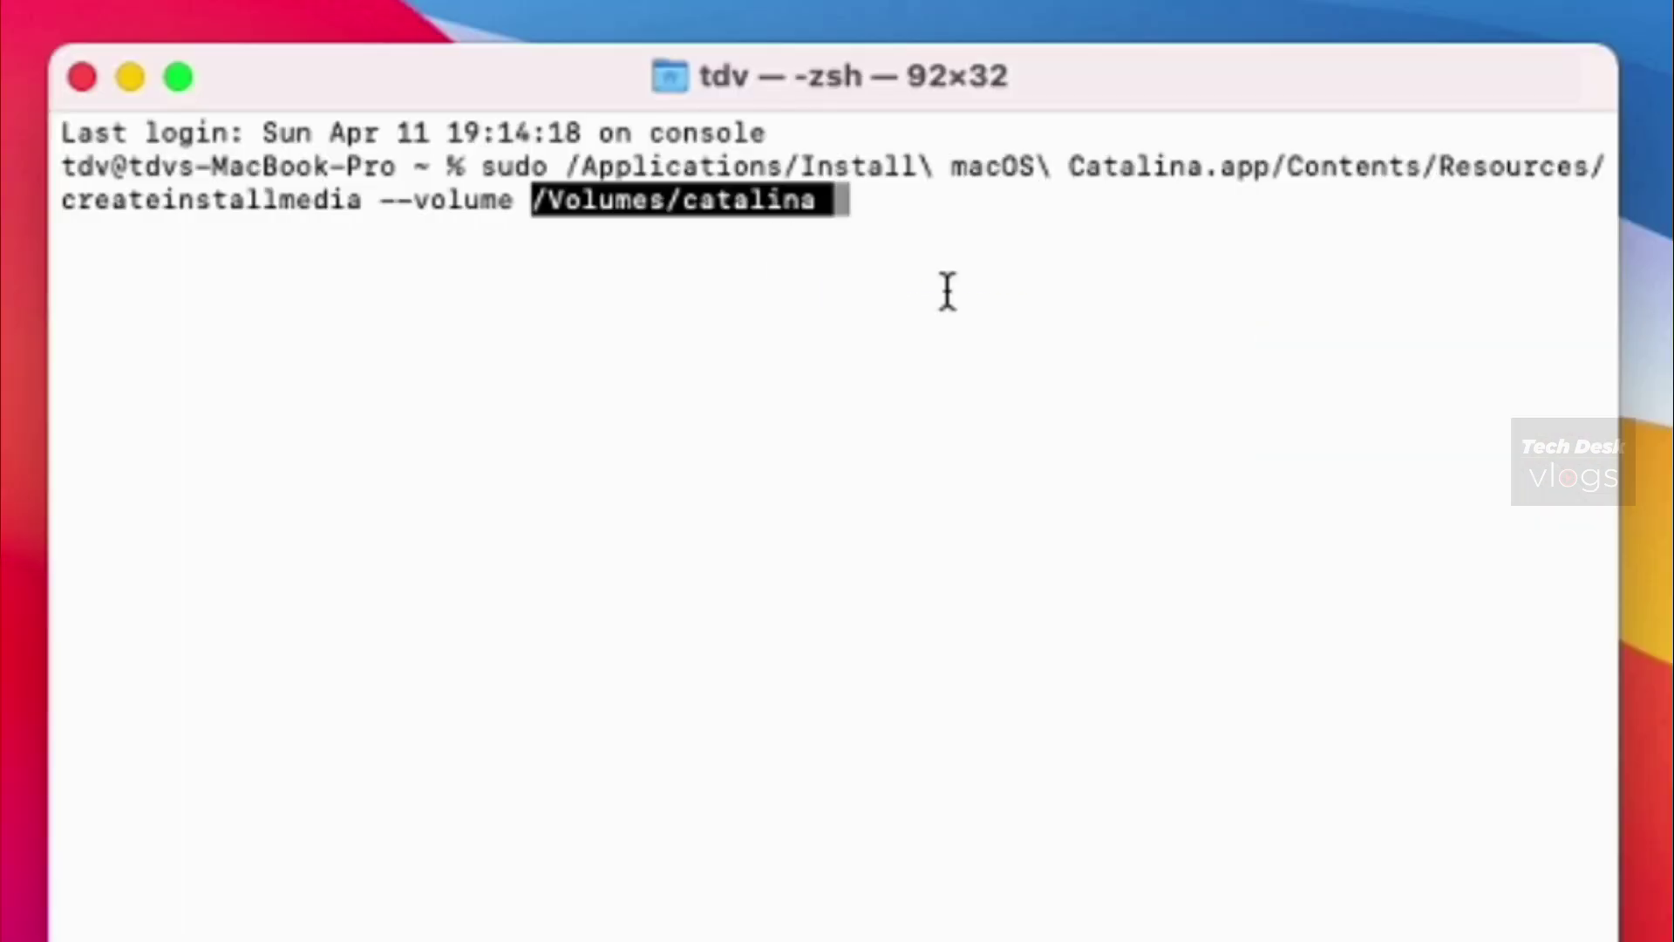
{"action": "key", "text": "Return"}
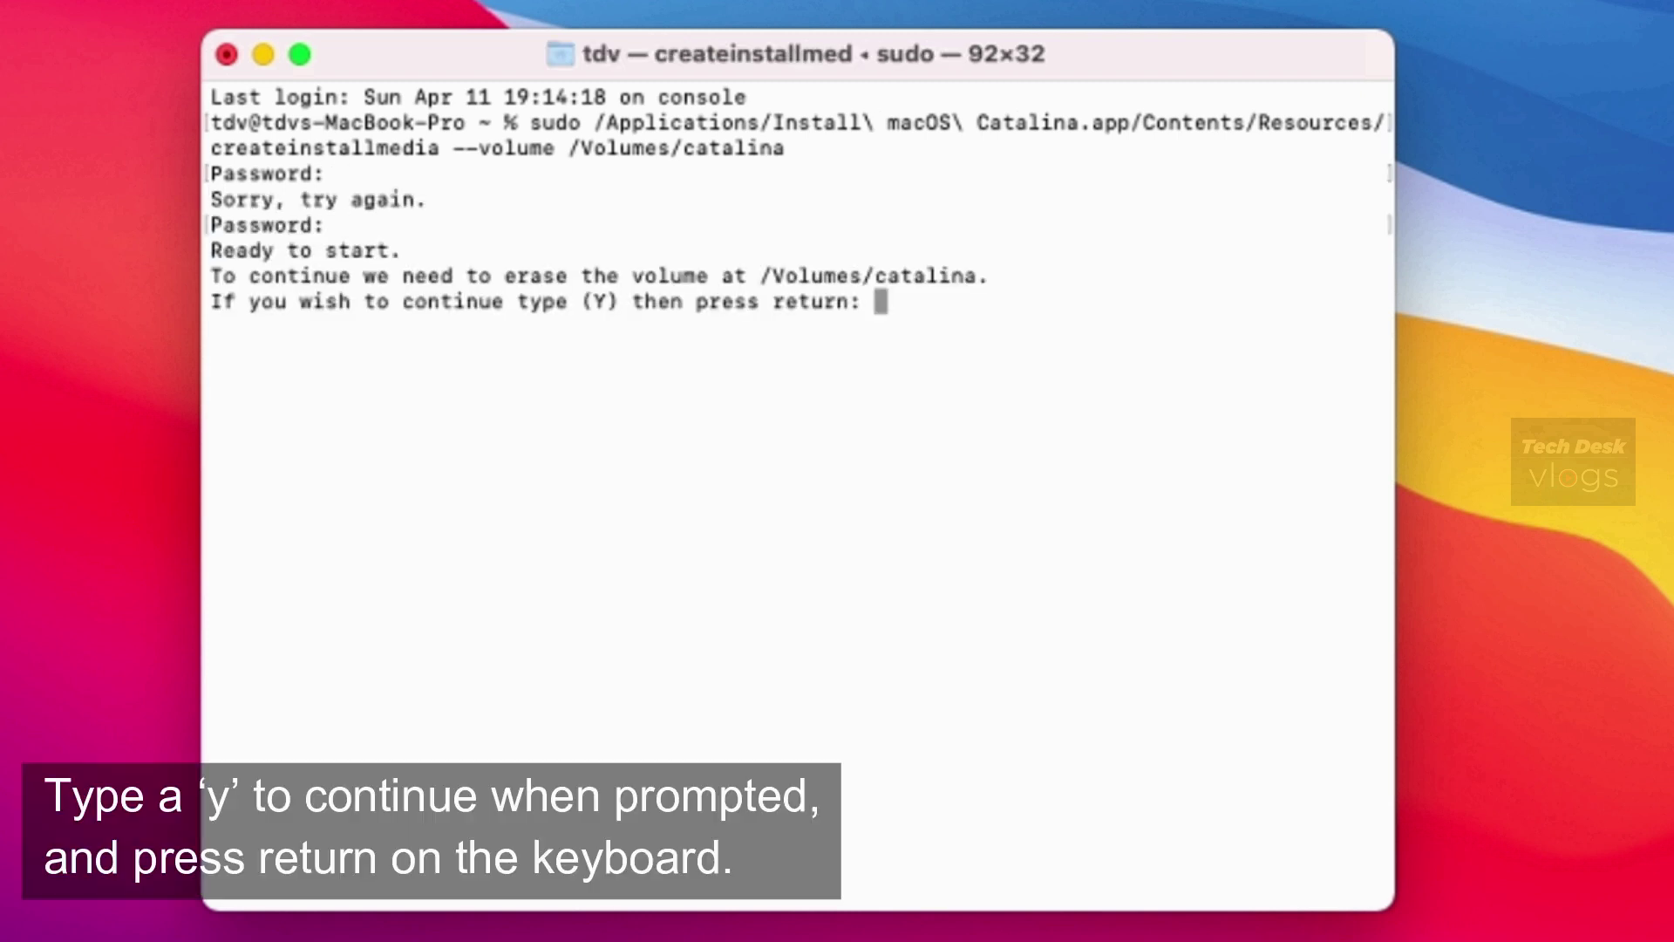
{"action": "type", "text": "y"}
{"action": "key", "text": "Return"}
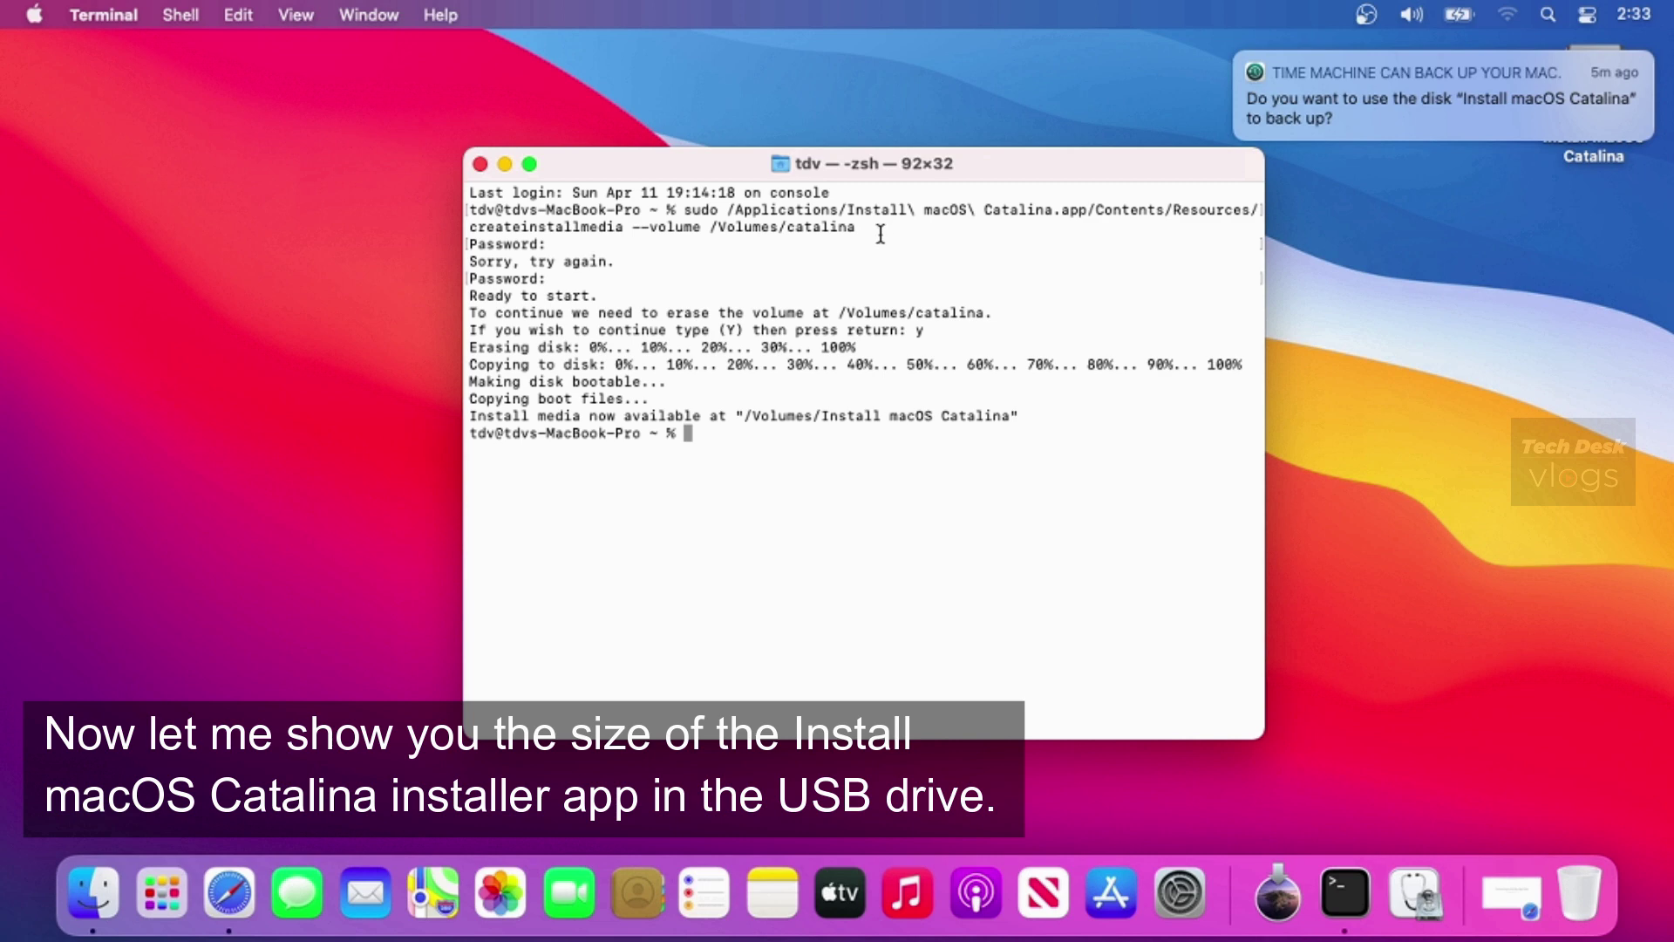
Dismiss the Time Machine prompt and verify with Get Info that the installer app is 8.26 GB.
{"action": "left_click", "coordinate": [1238, 59]}
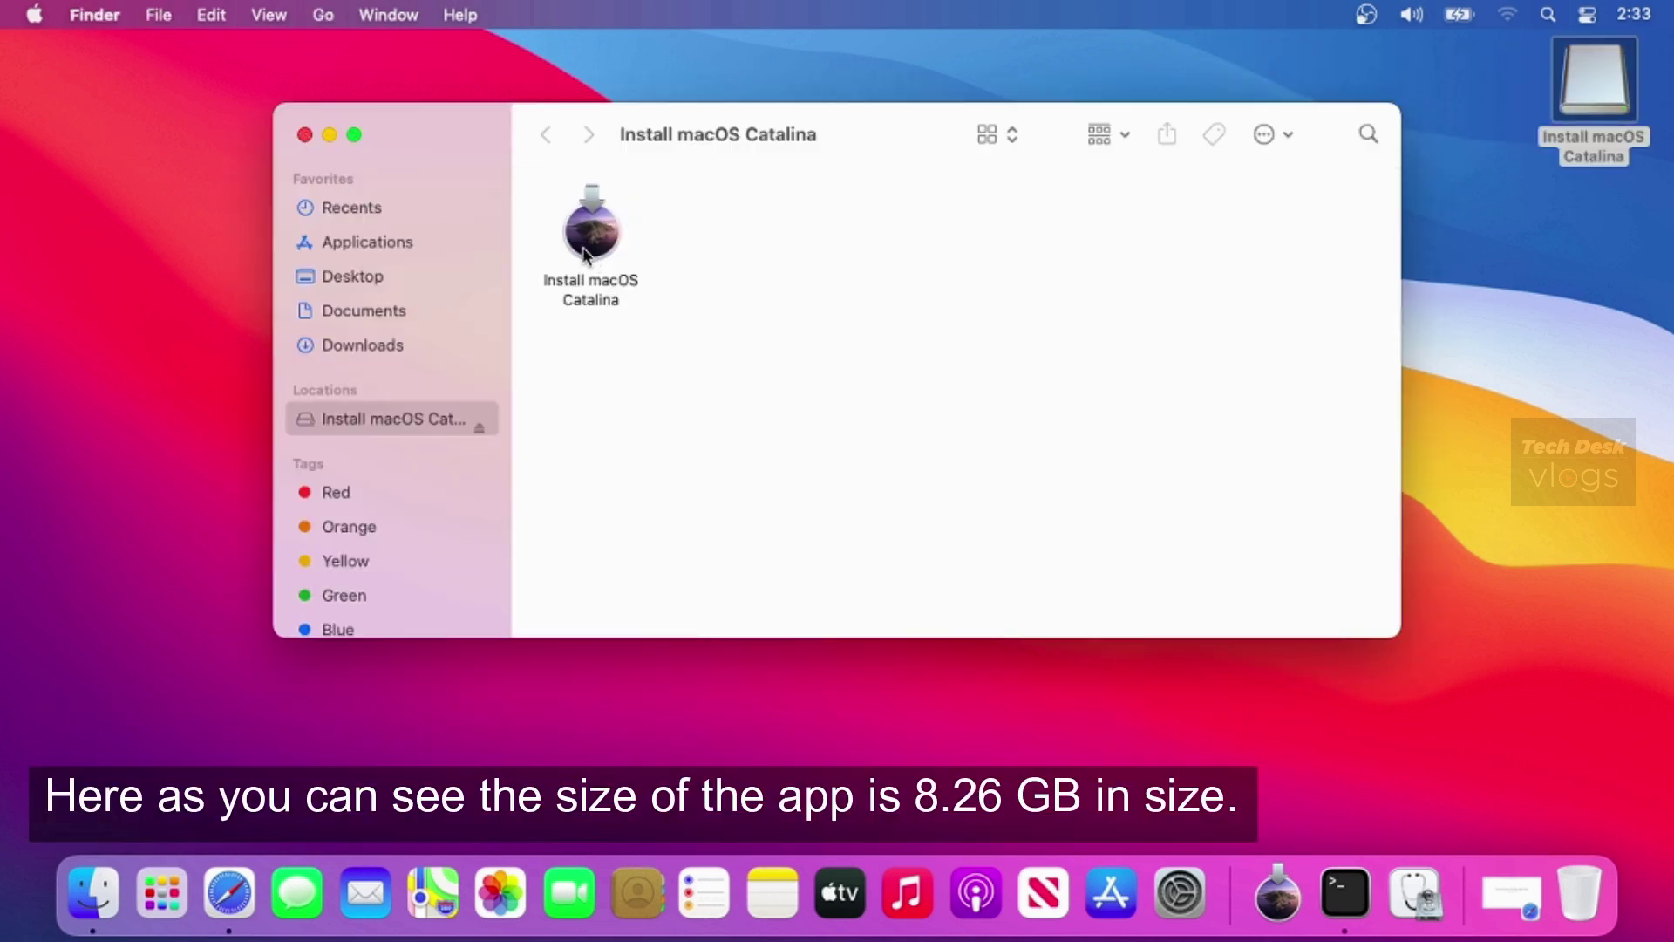
{"action": "right_click", "coordinate": [590, 244]}
{"action": "left_click", "coordinate": [673, 365]}
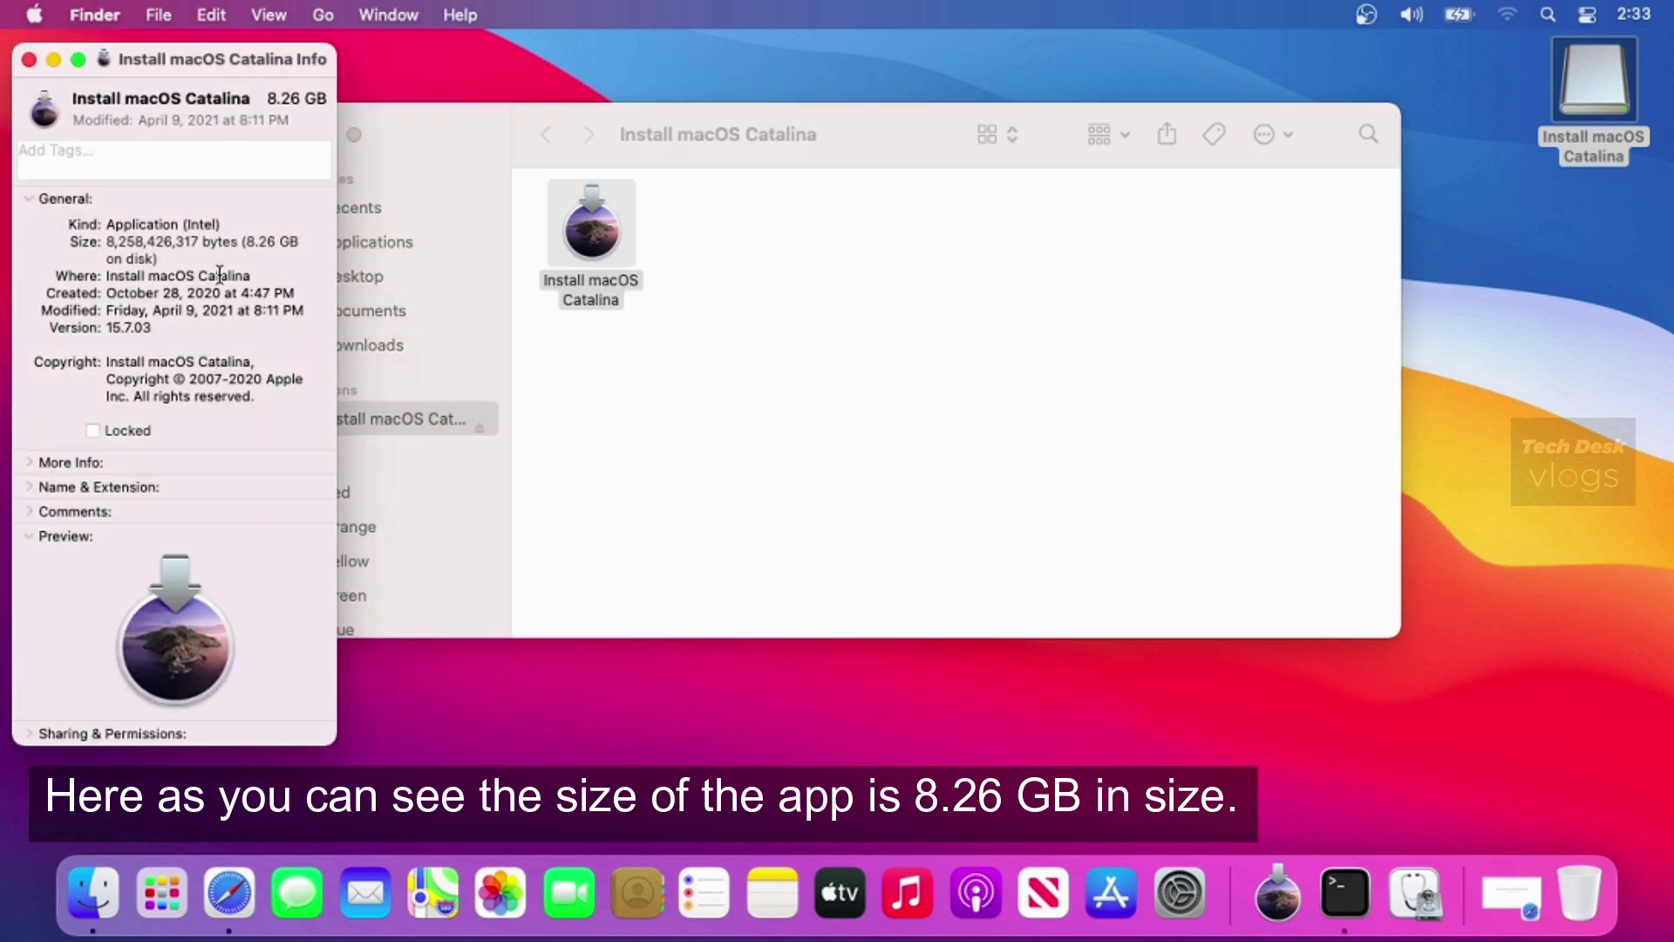
{"action": "left_click_drag", "start_coordinate": [266, 244], "coordinate": [300, 244]}
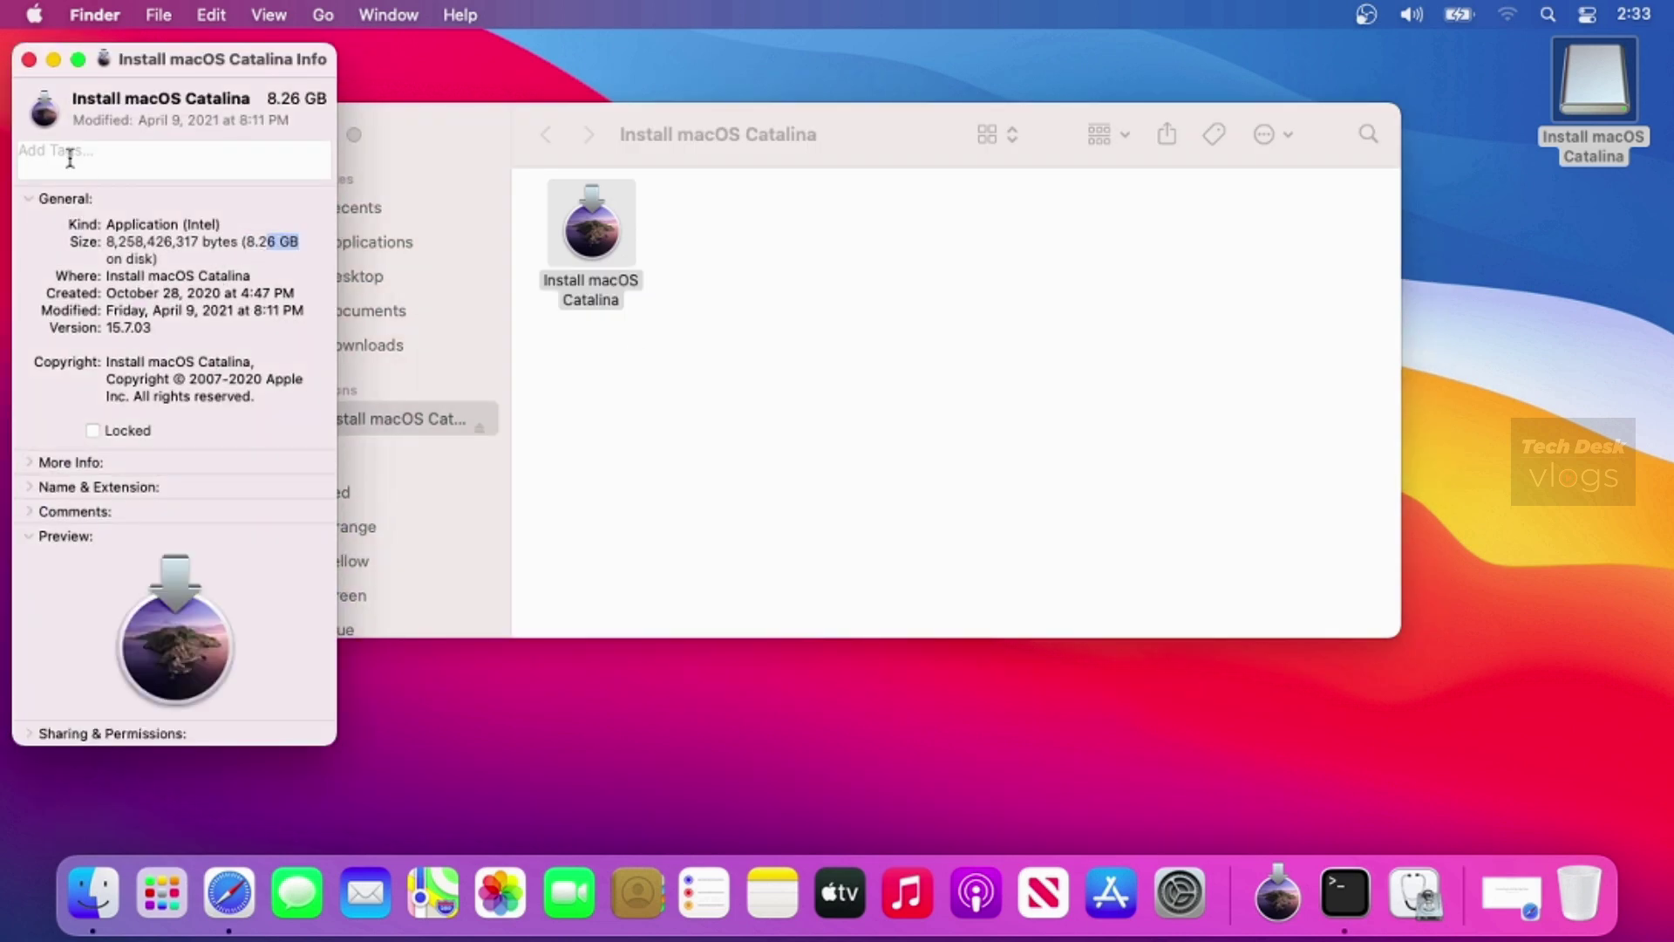
{"action": "left_click", "coordinate": [32, 60]}
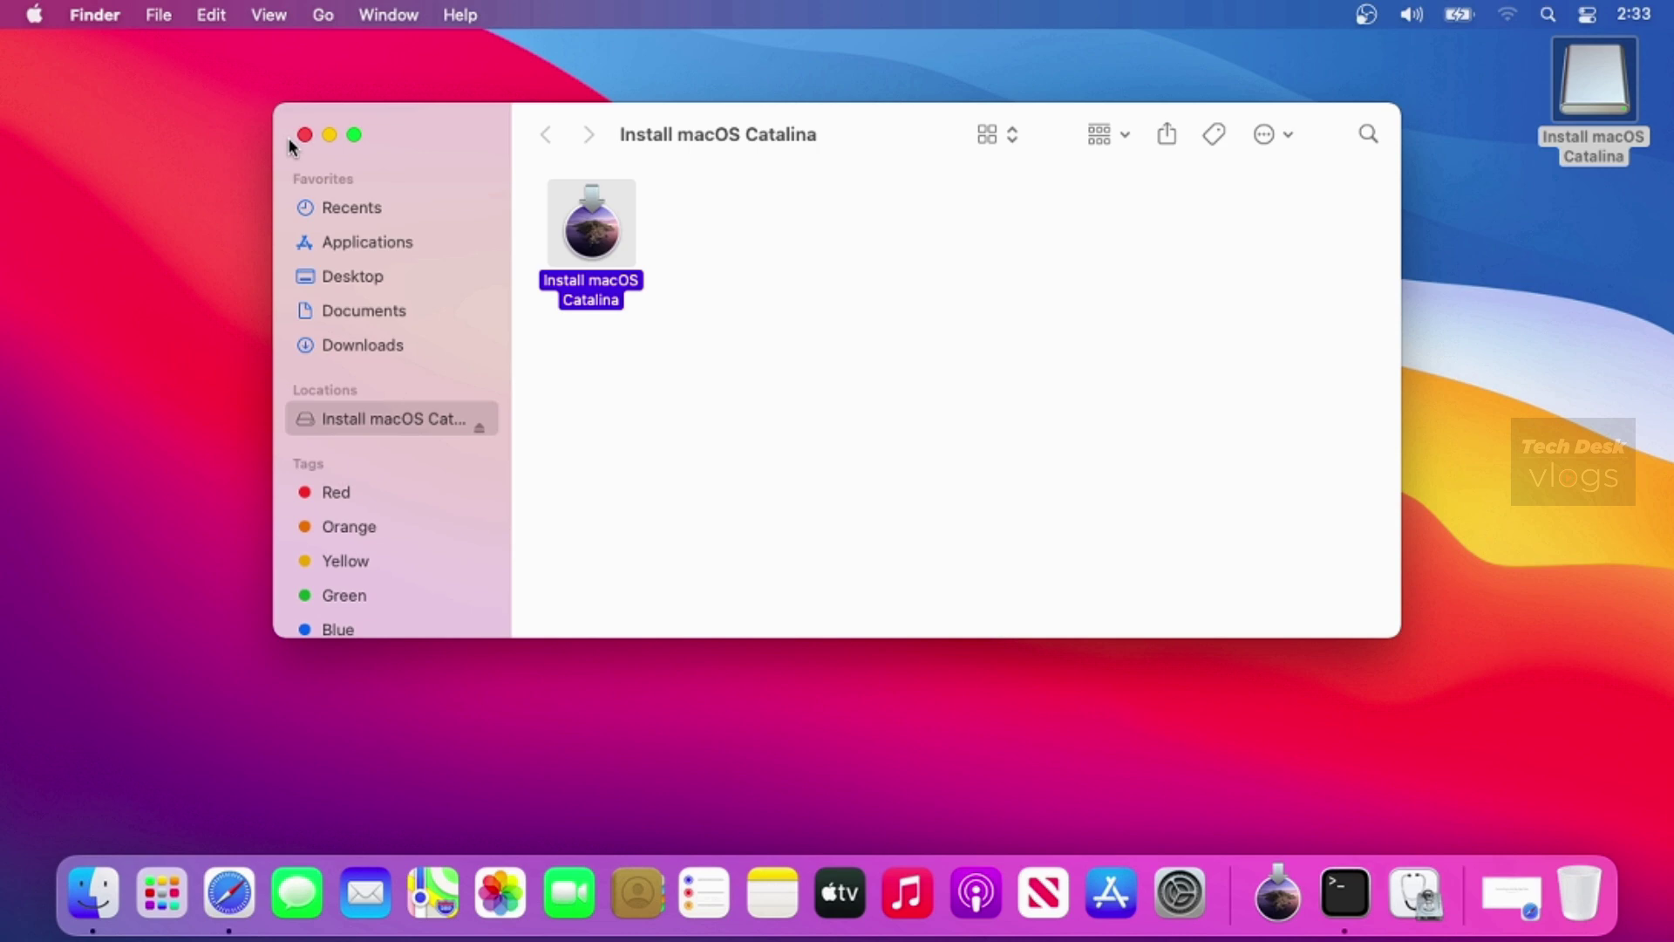
Close the Install macOS Catalina drive's Finder window.
{"action": "left_click", "coordinate": [304, 135]}
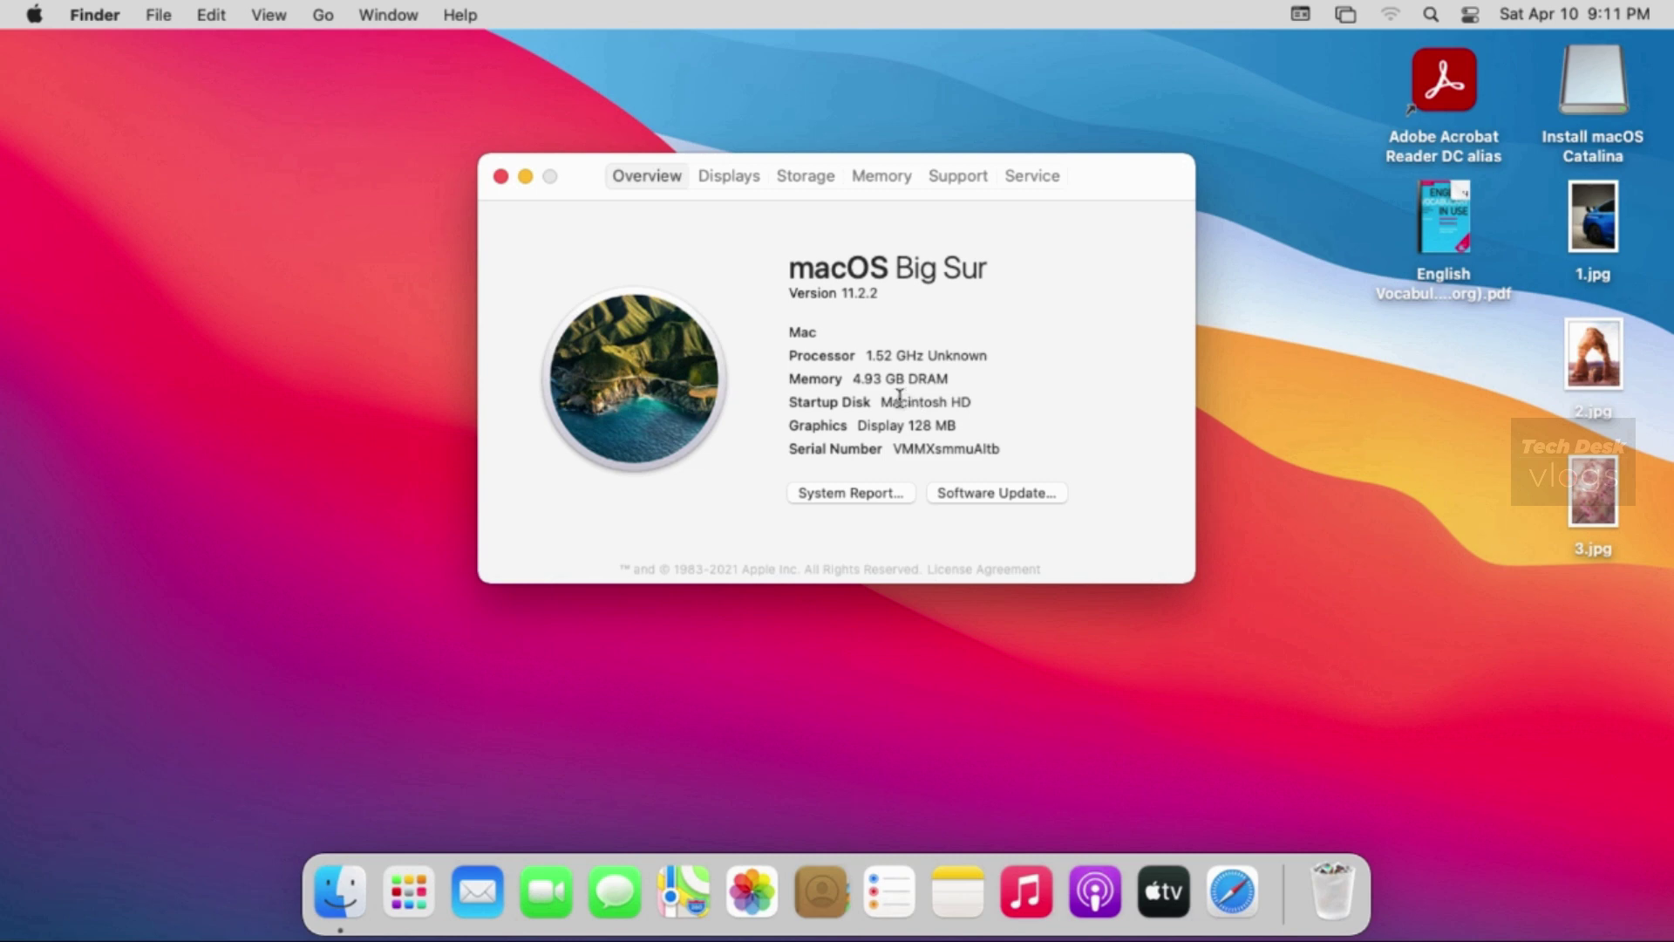
Close the About This Mac window after confirming macOS Big Sur 11.2.2.
{"action": "key", "text": "super+w"}
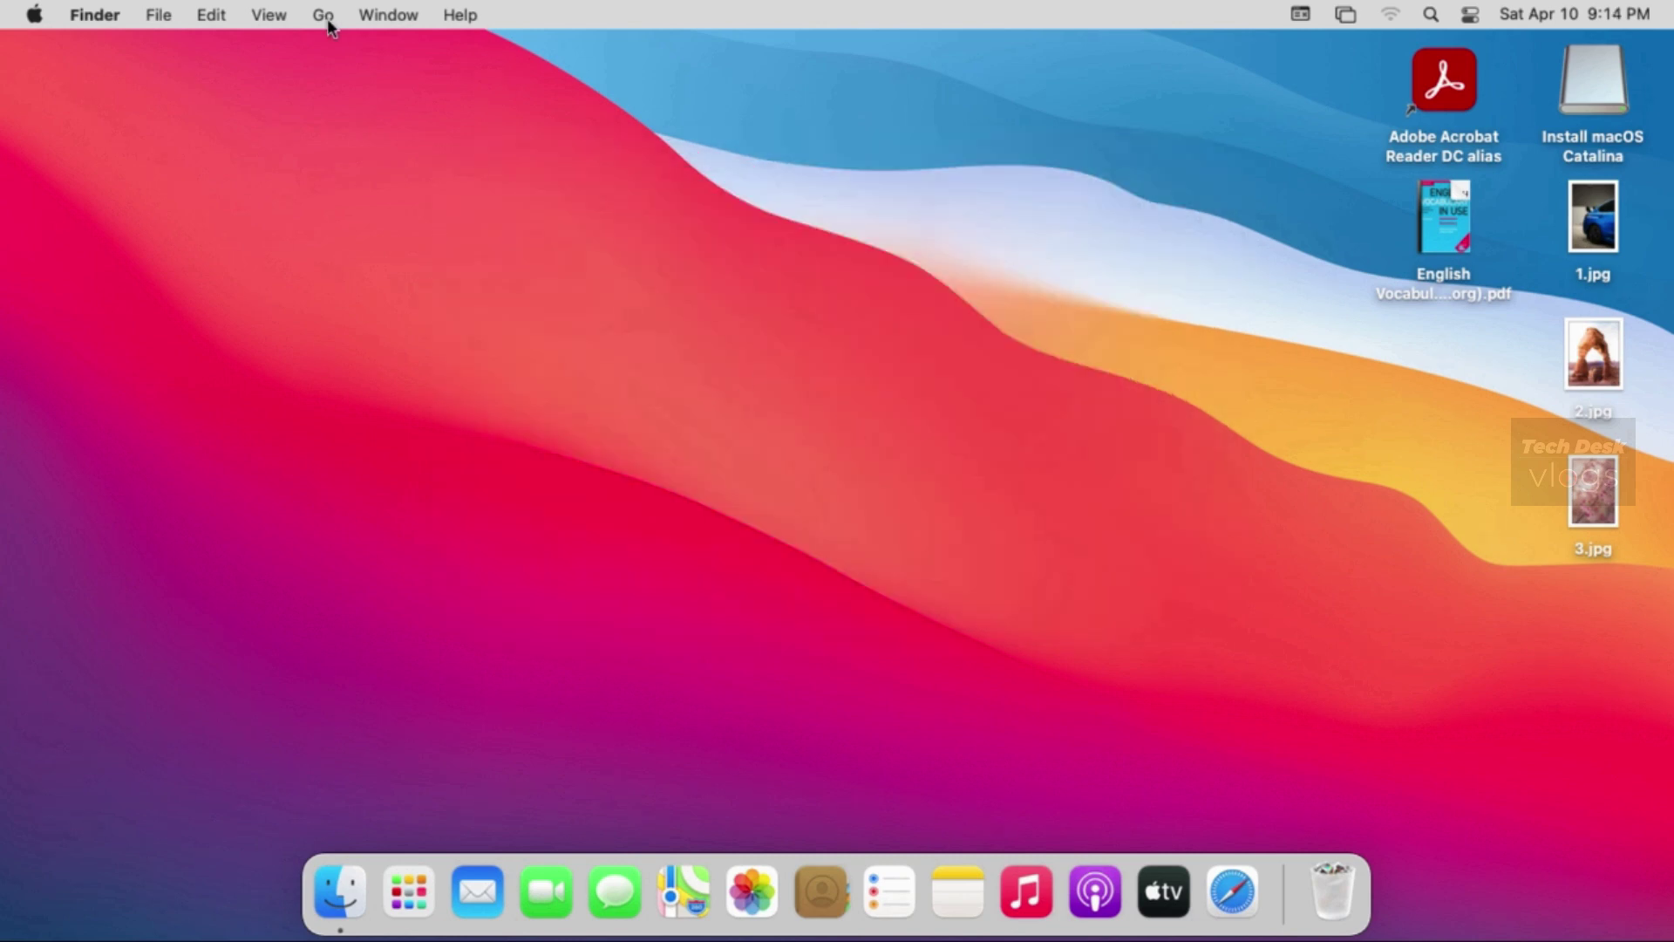
Launch Disk Utility from the Utilities folder and widen its sidebar to show full volume names.
{"action": "left_click", "coordinate": [322, 14]}
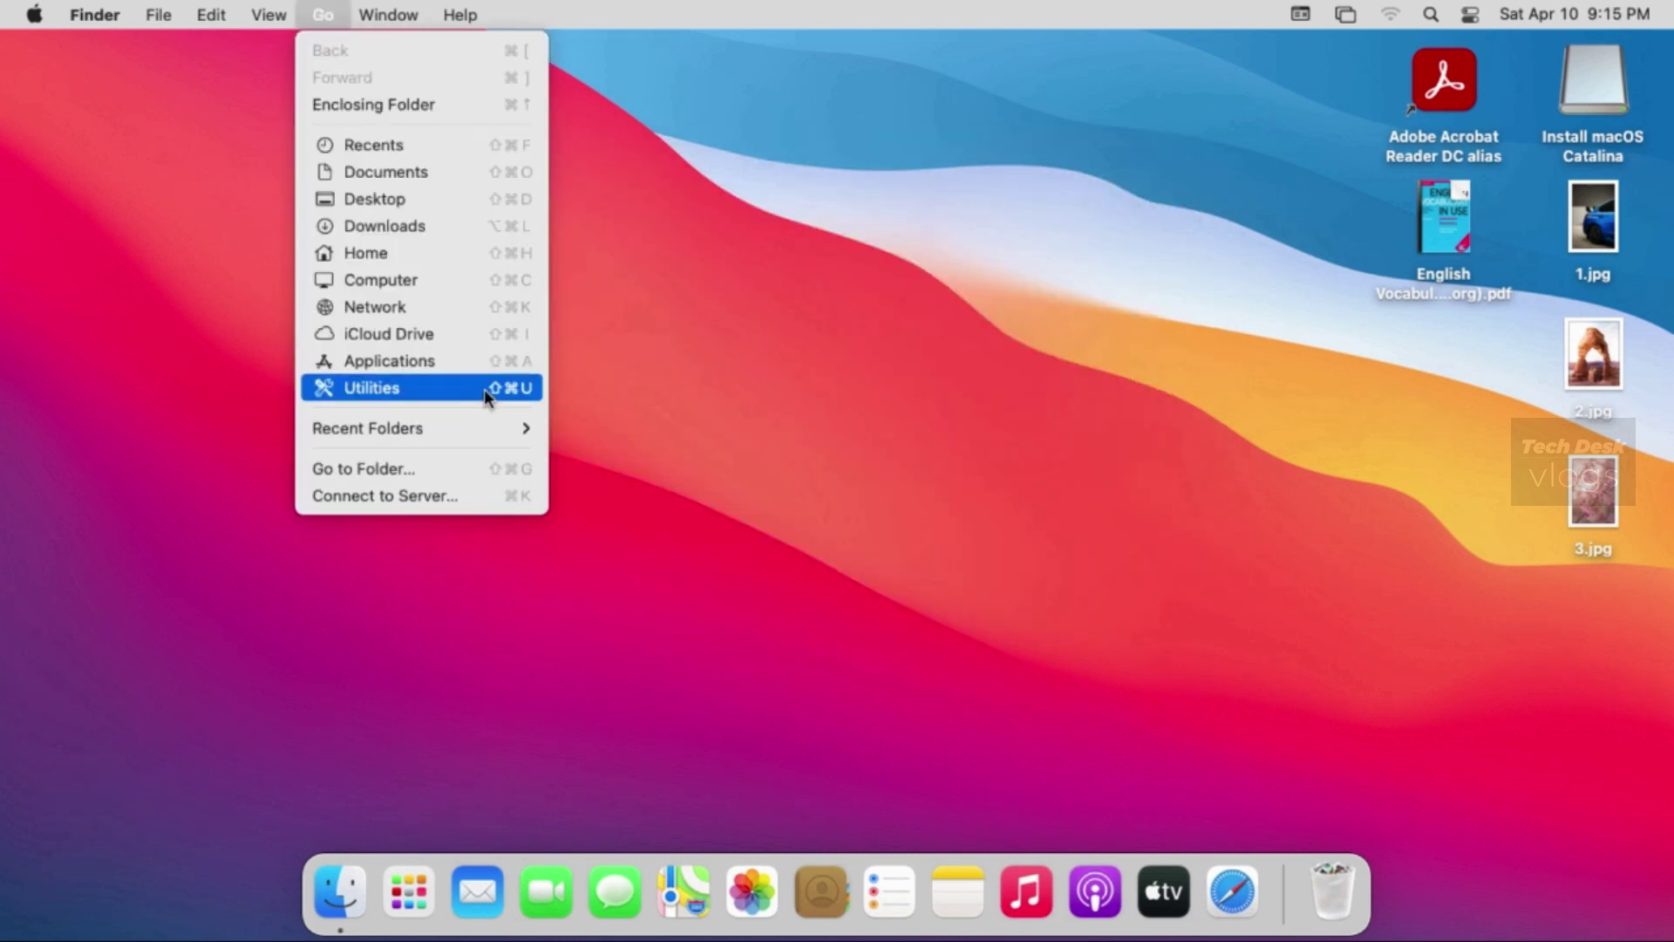
{"action": "left_click", "coordinate": [484, 389]}
{"action": "double_click", "coordinate": [890, 380]}
{"action": "left_click", "coordinate": [327, 132]}
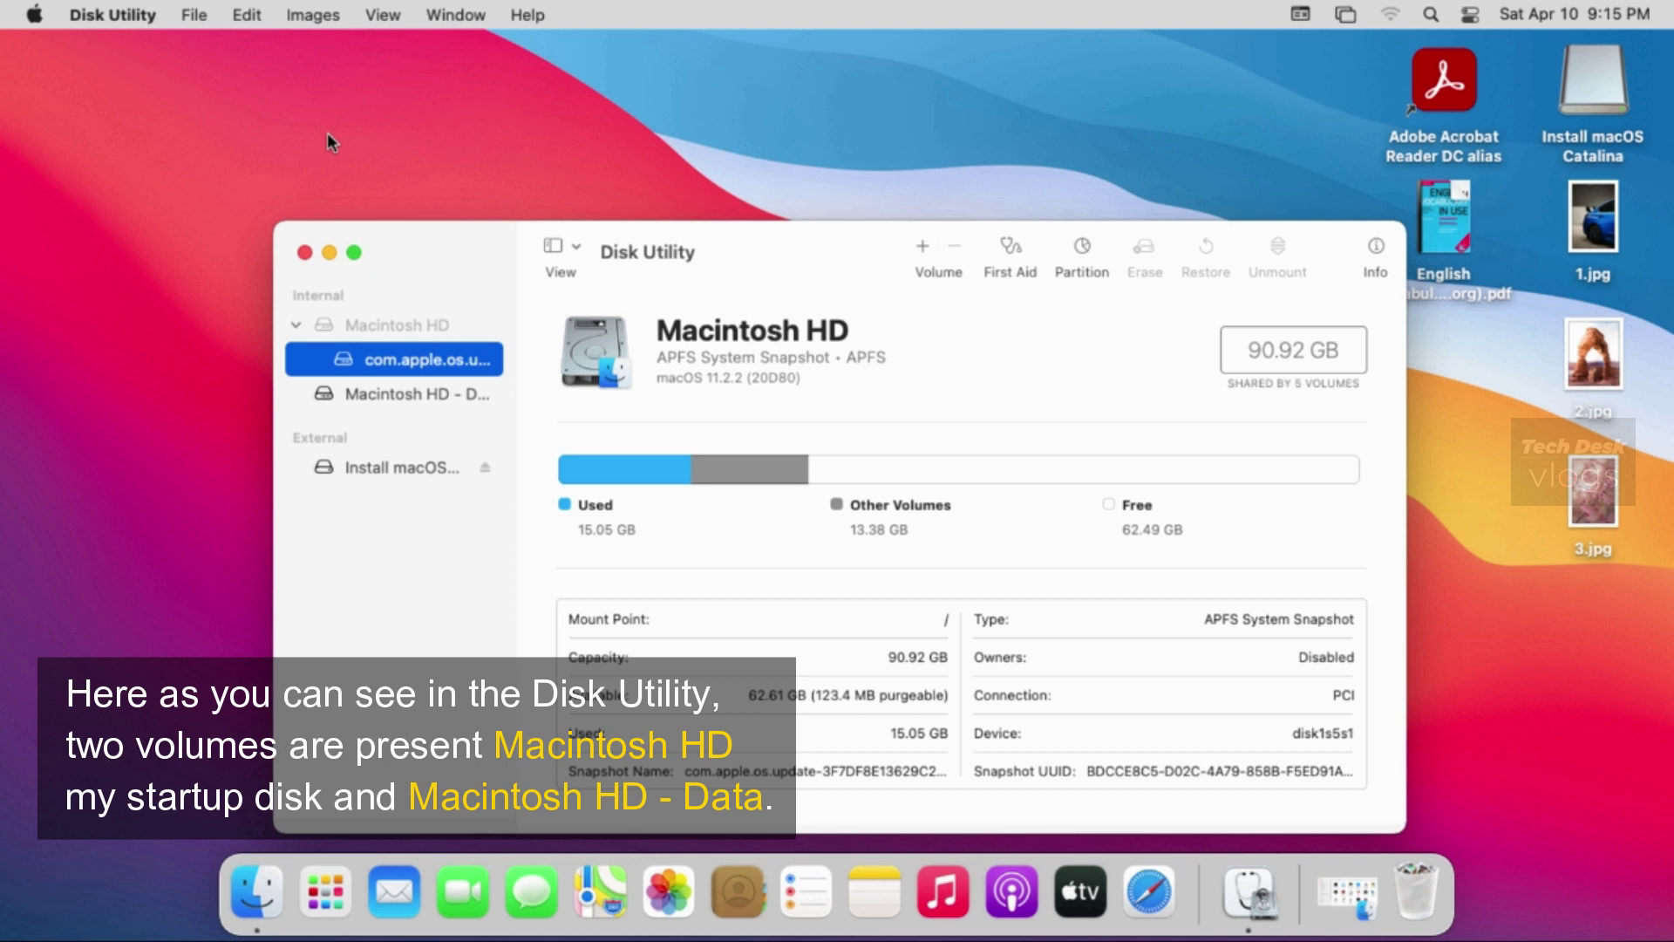
{"action": "left_click_drag", "start_coordinate": [516, 299], "coordinate": [629, 343]}
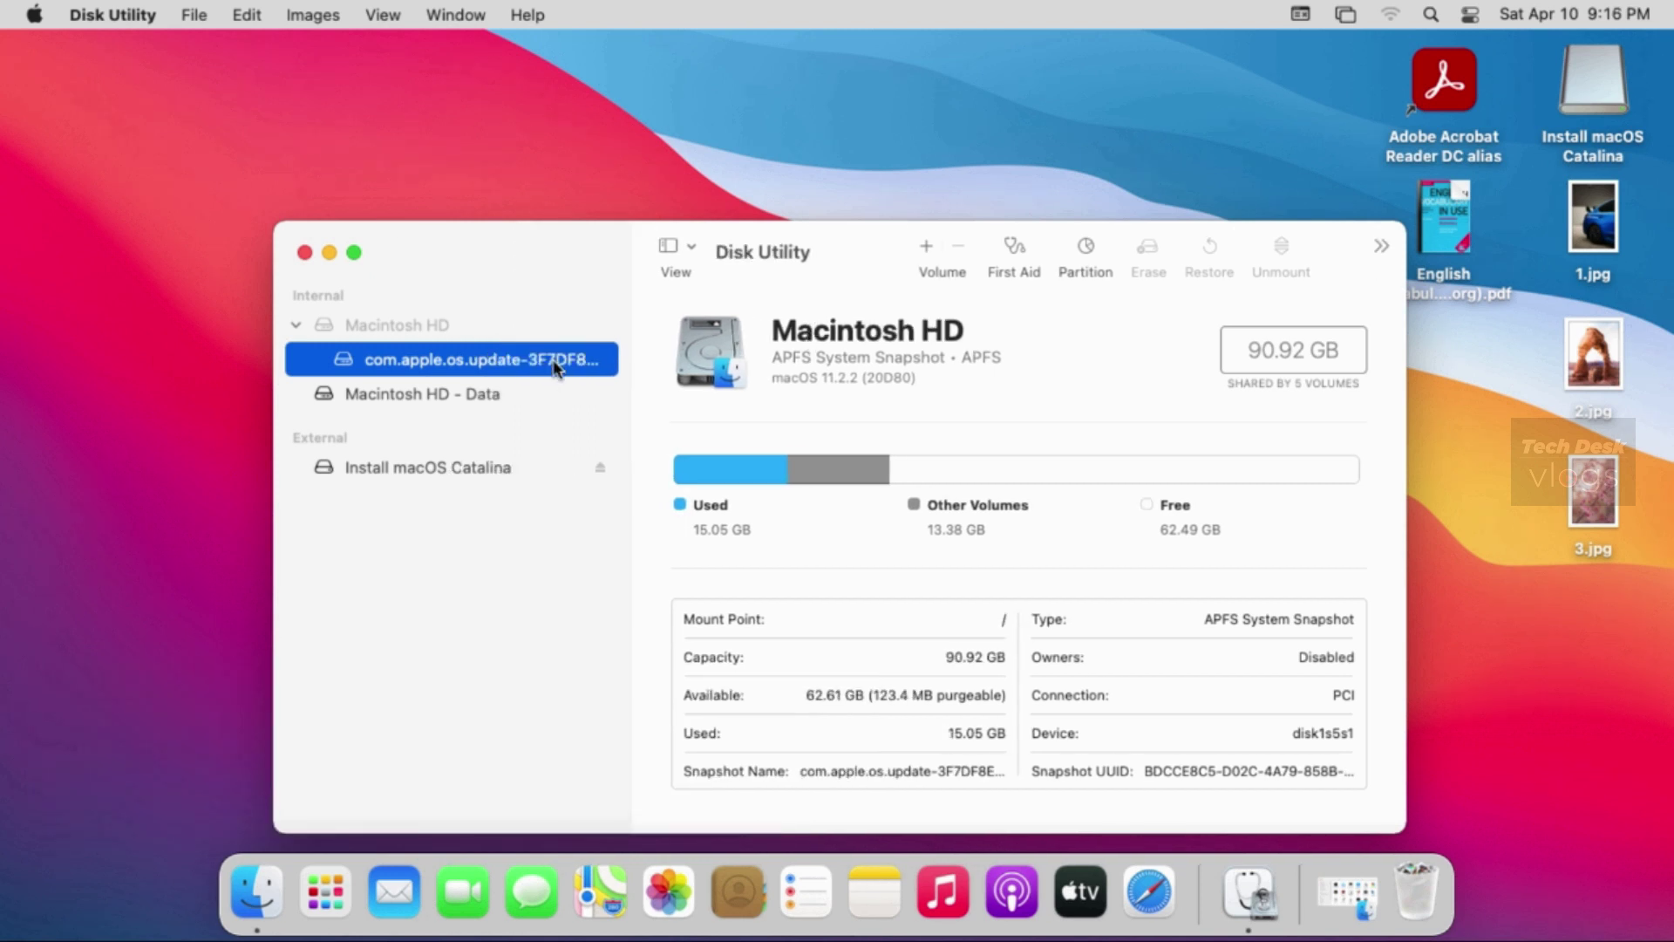
Inspect the Macintosh HD - Data, system snapshot and Macintosh HD volumes in turn.
{"action": "left_click", "coordinate": [493, 398]}
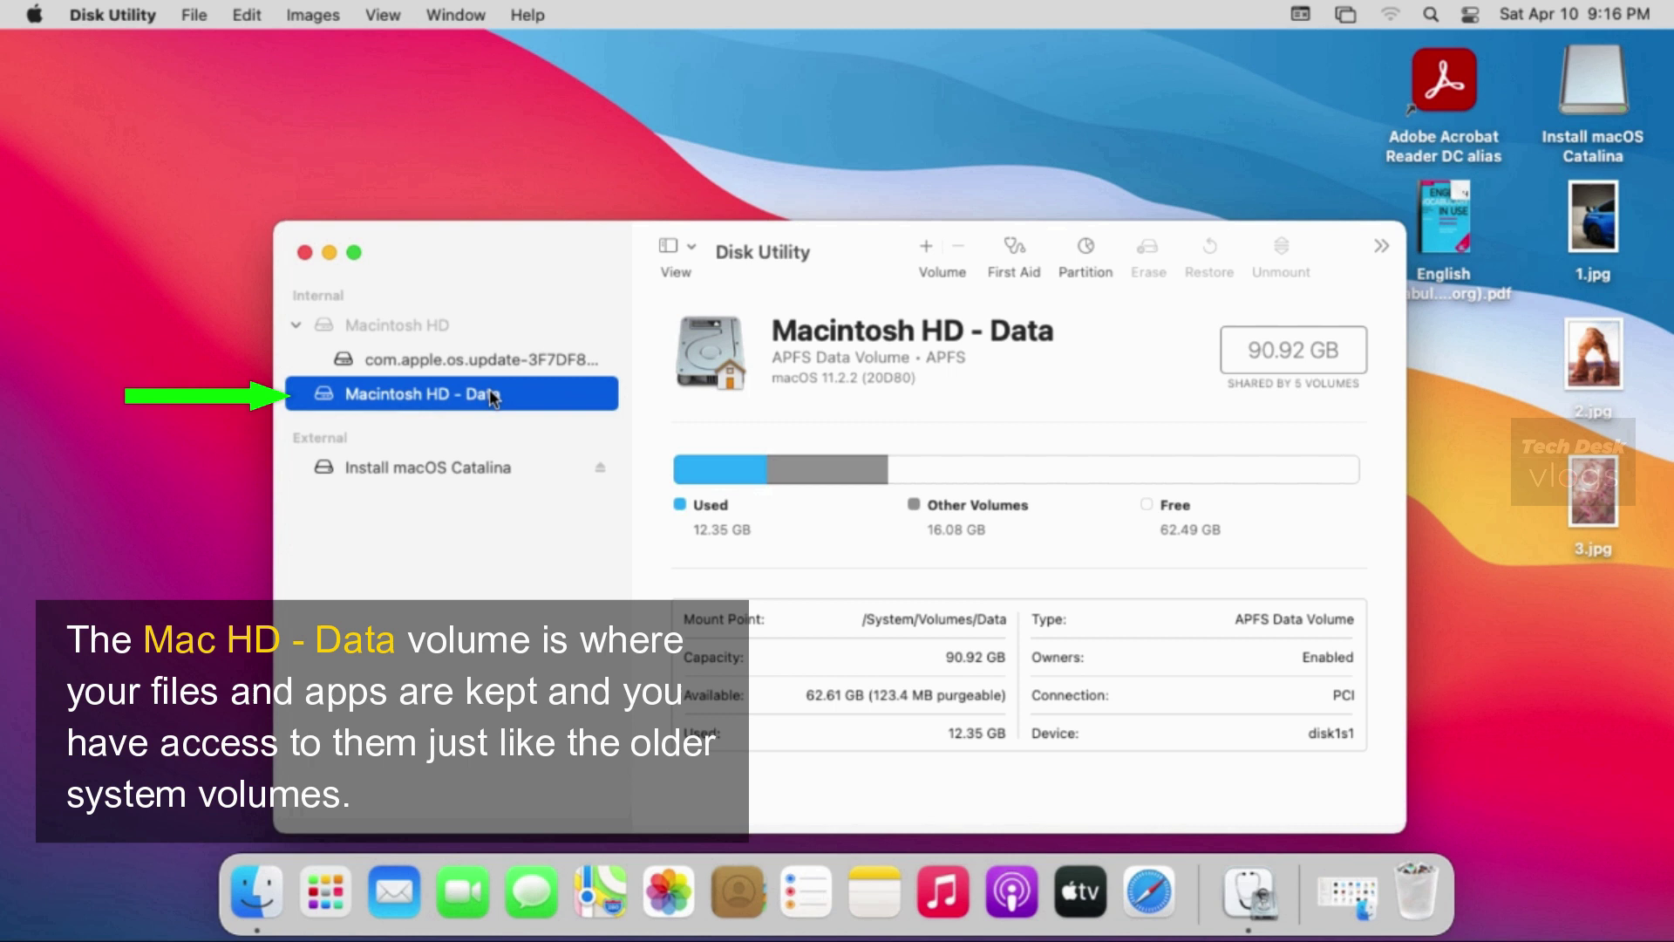
{"action": "left_click", "coordinate": [505, 365]}
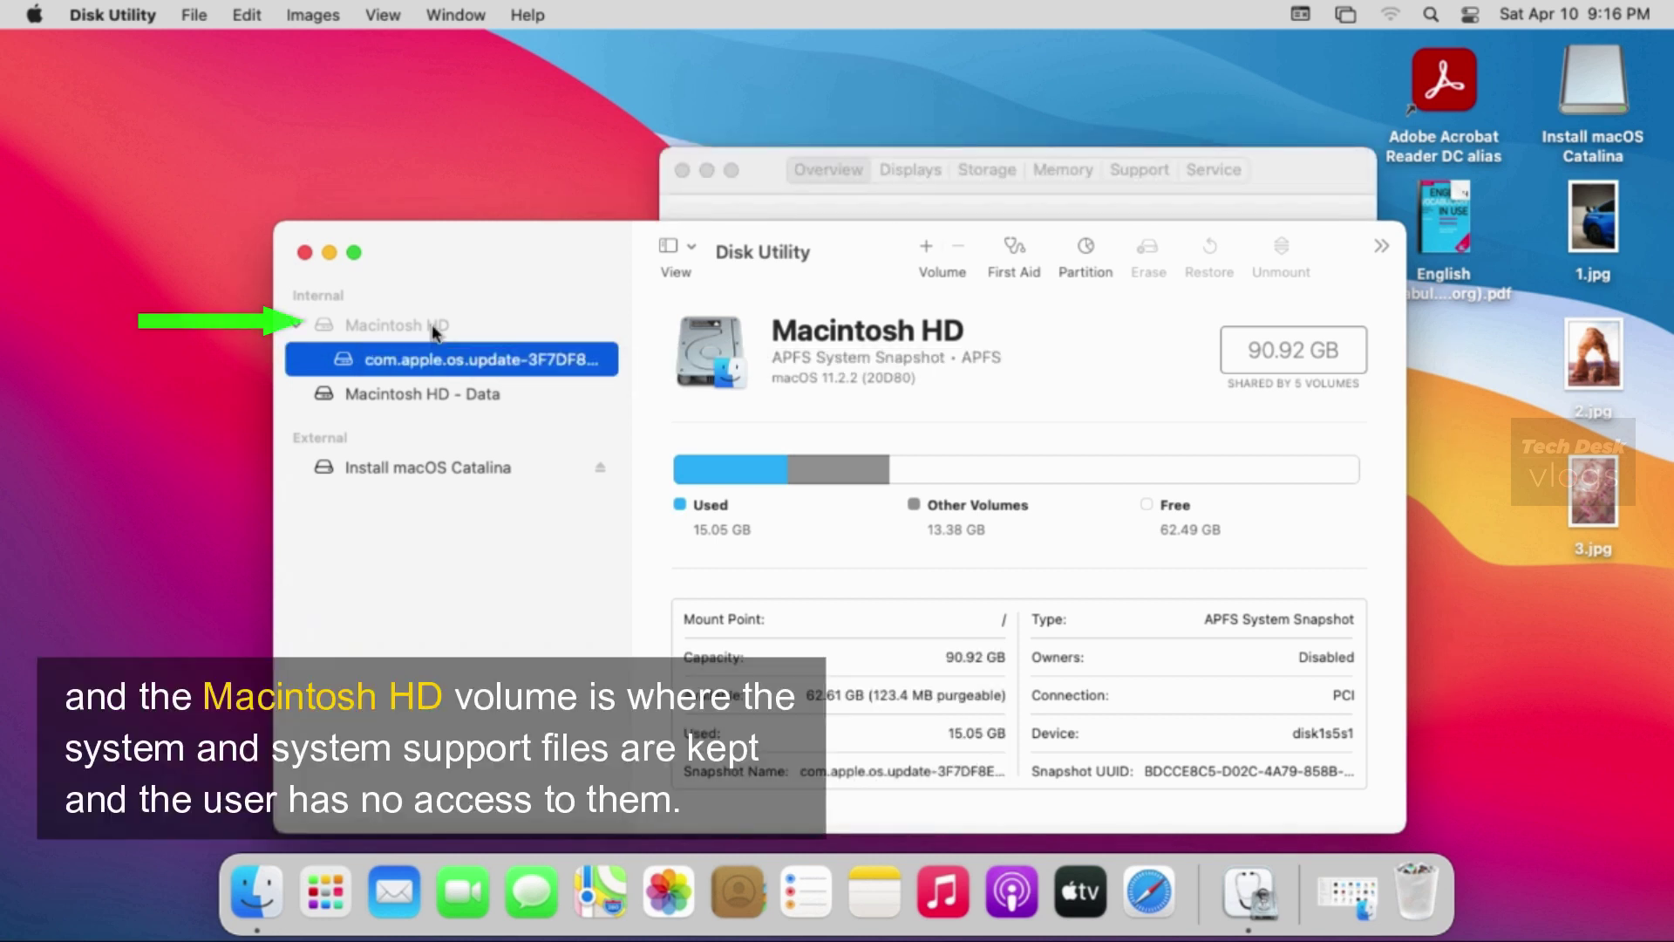
{"action": "left_click", "coordinate": [432, 327]}
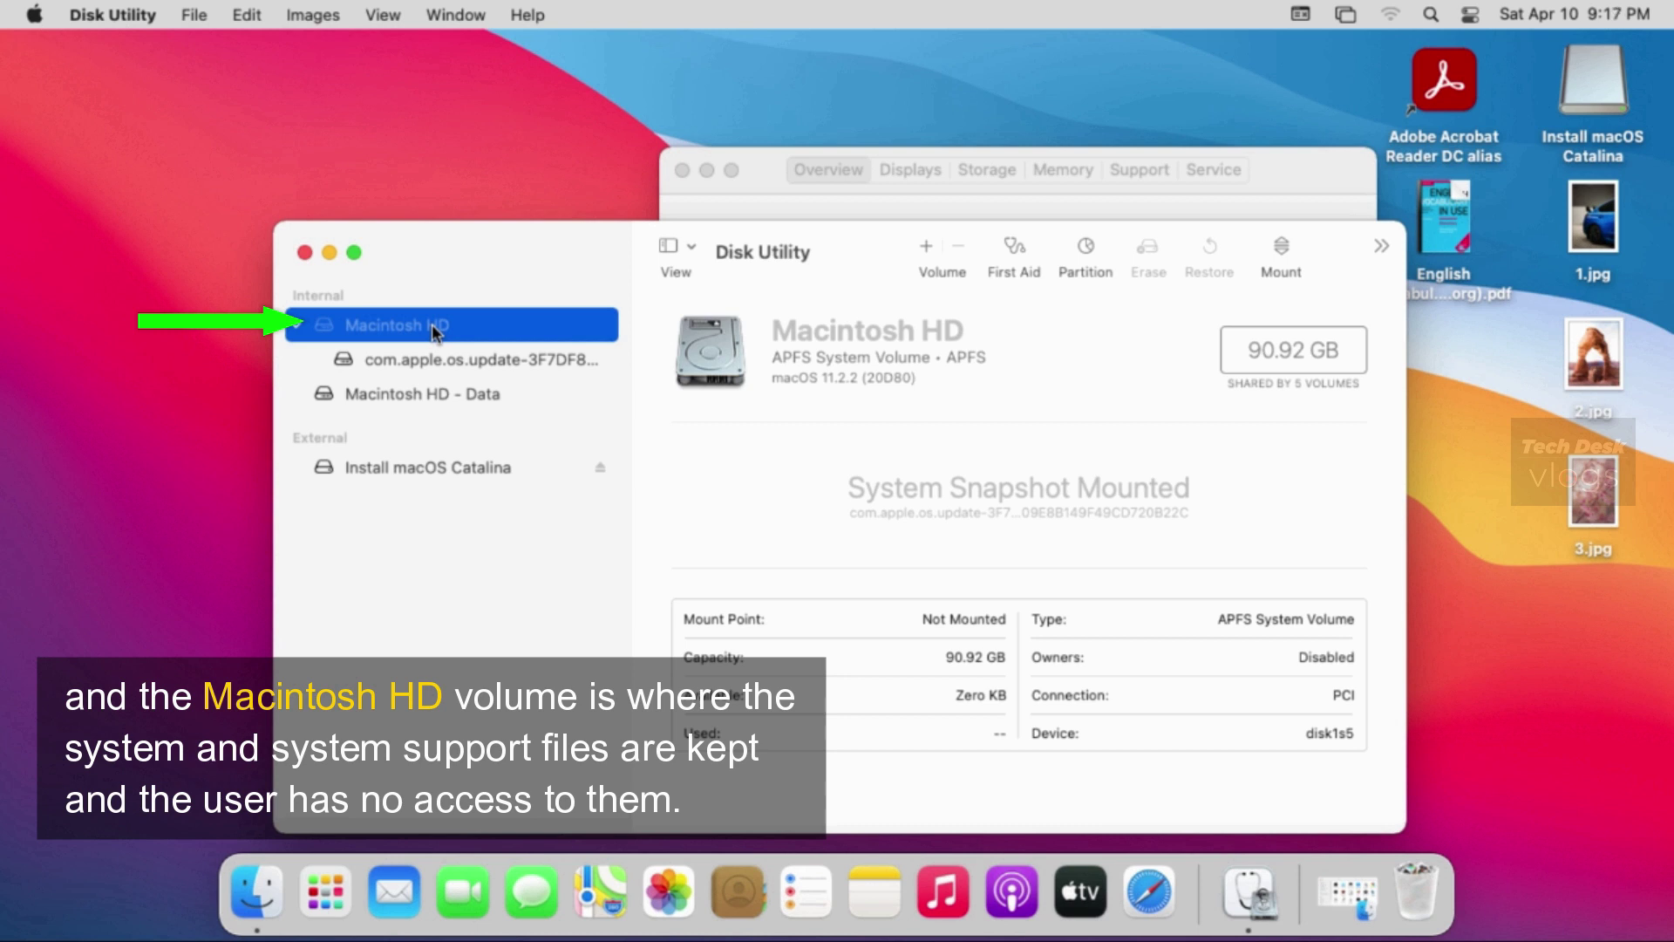
{"action": "left_click", "coordinate": [485, 360]}
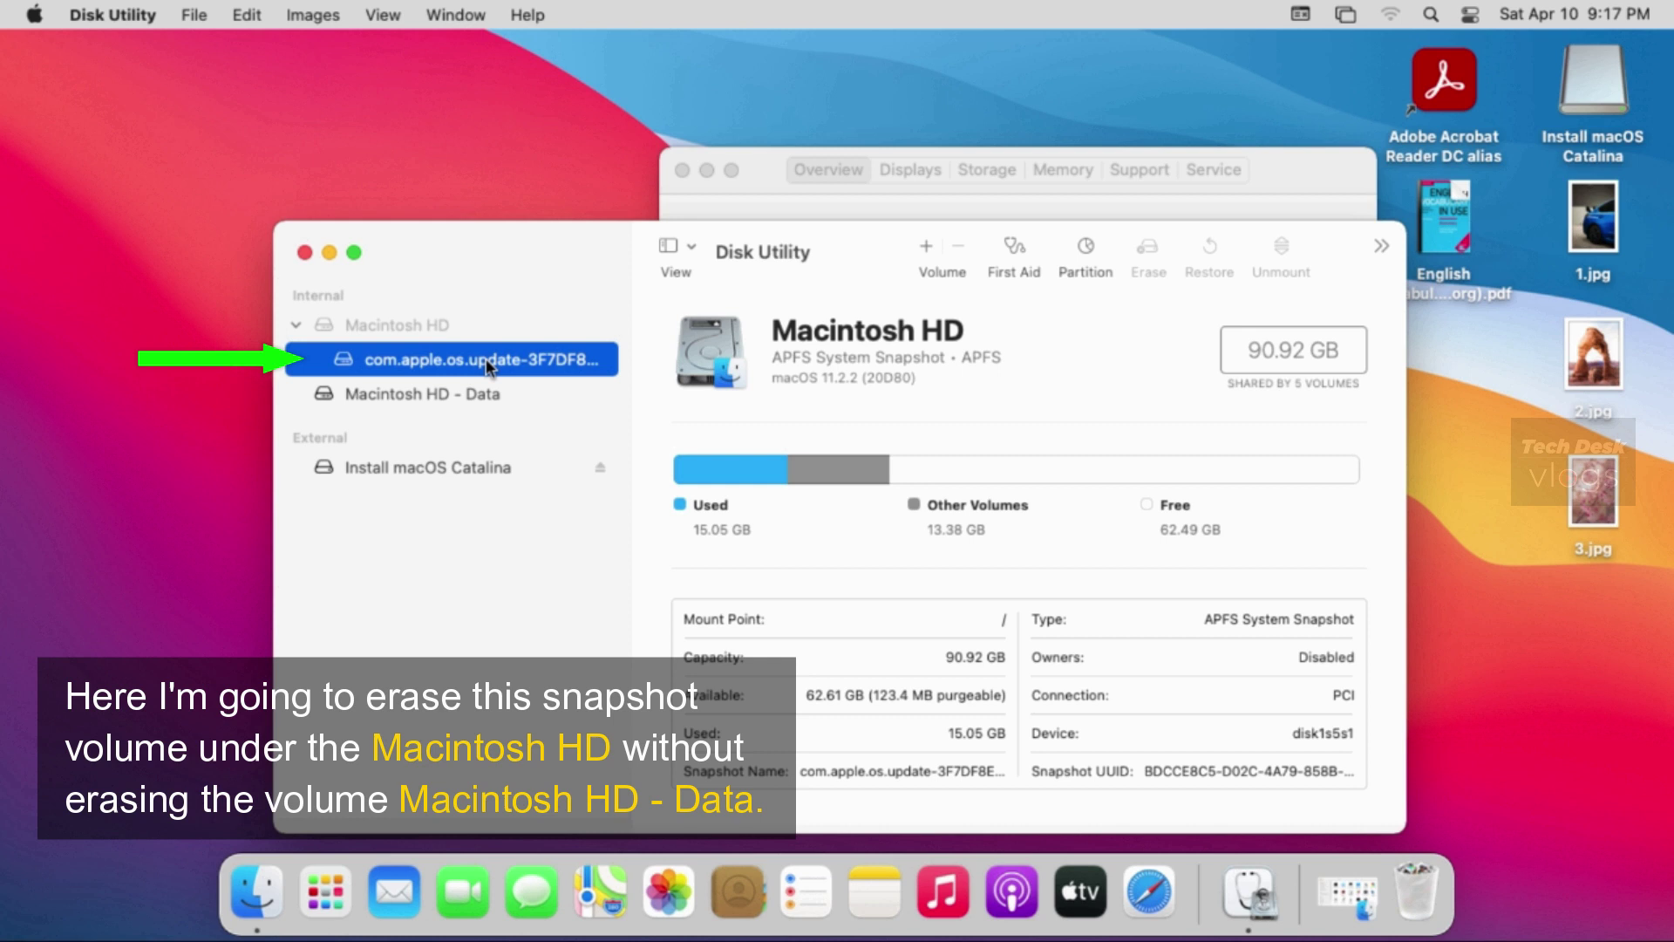
{"action": "left_click", "coordinate": [493, 397]}
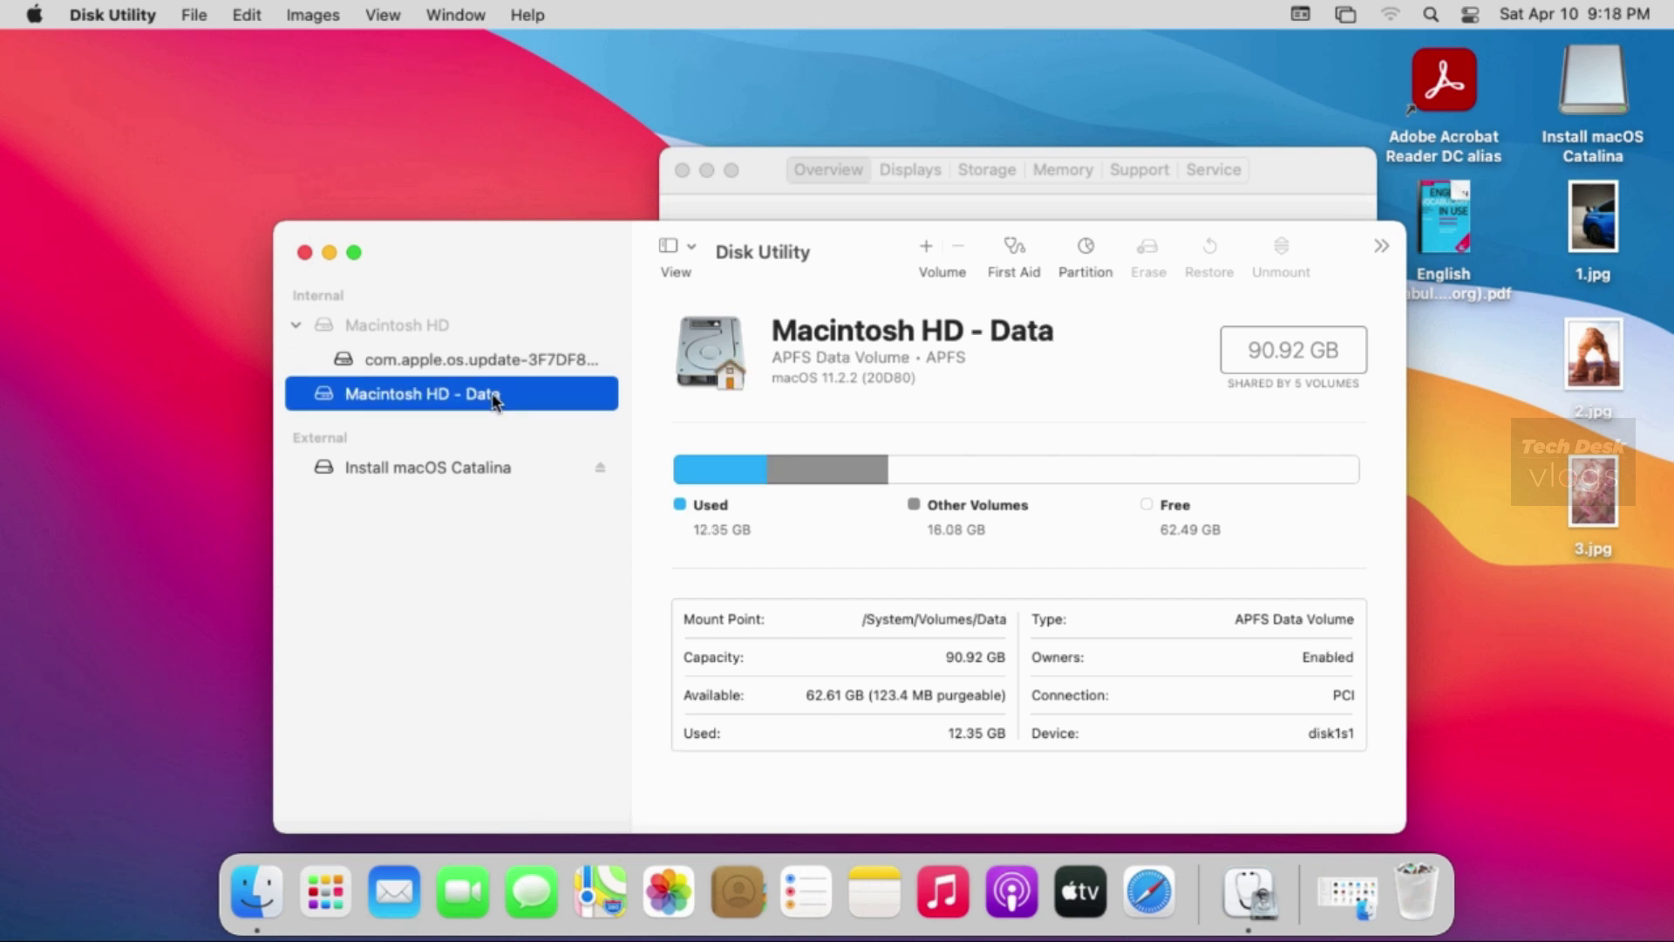
Close Disk Utility and About This Mac, then check Doc1 in the Documents folder.
{"action": "left_click", "coordinate": [305, 252]}
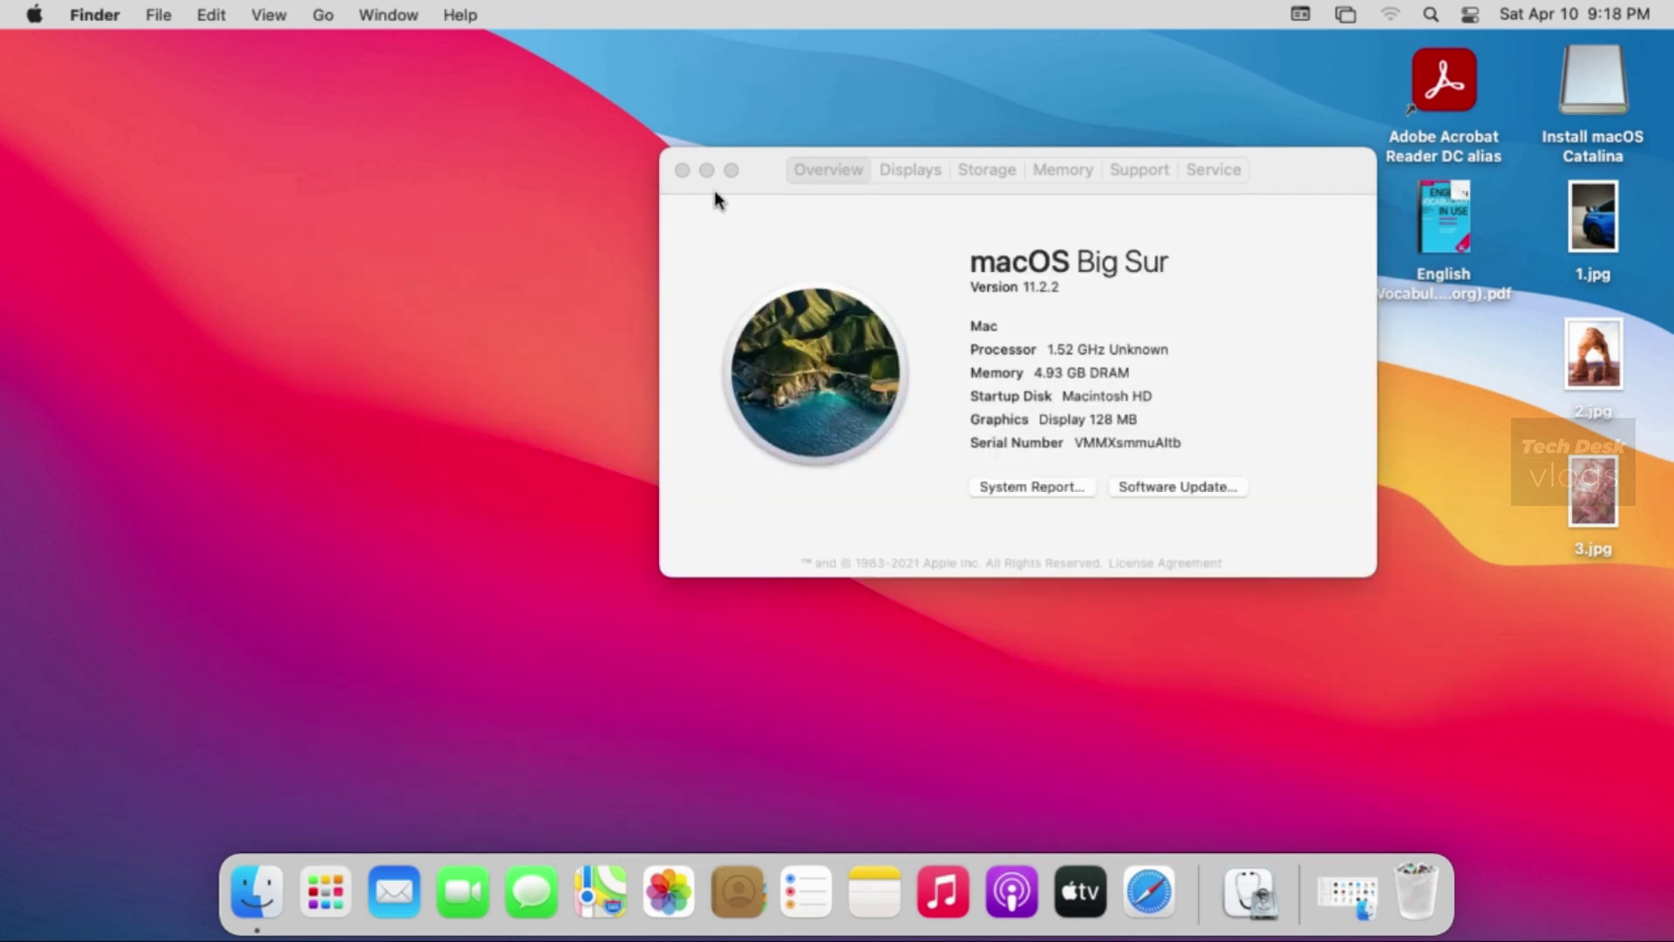
{"action": "left_click", "coordinate": [682, 170]}
{"action": "left_click", "coordinate": [325, 16]}
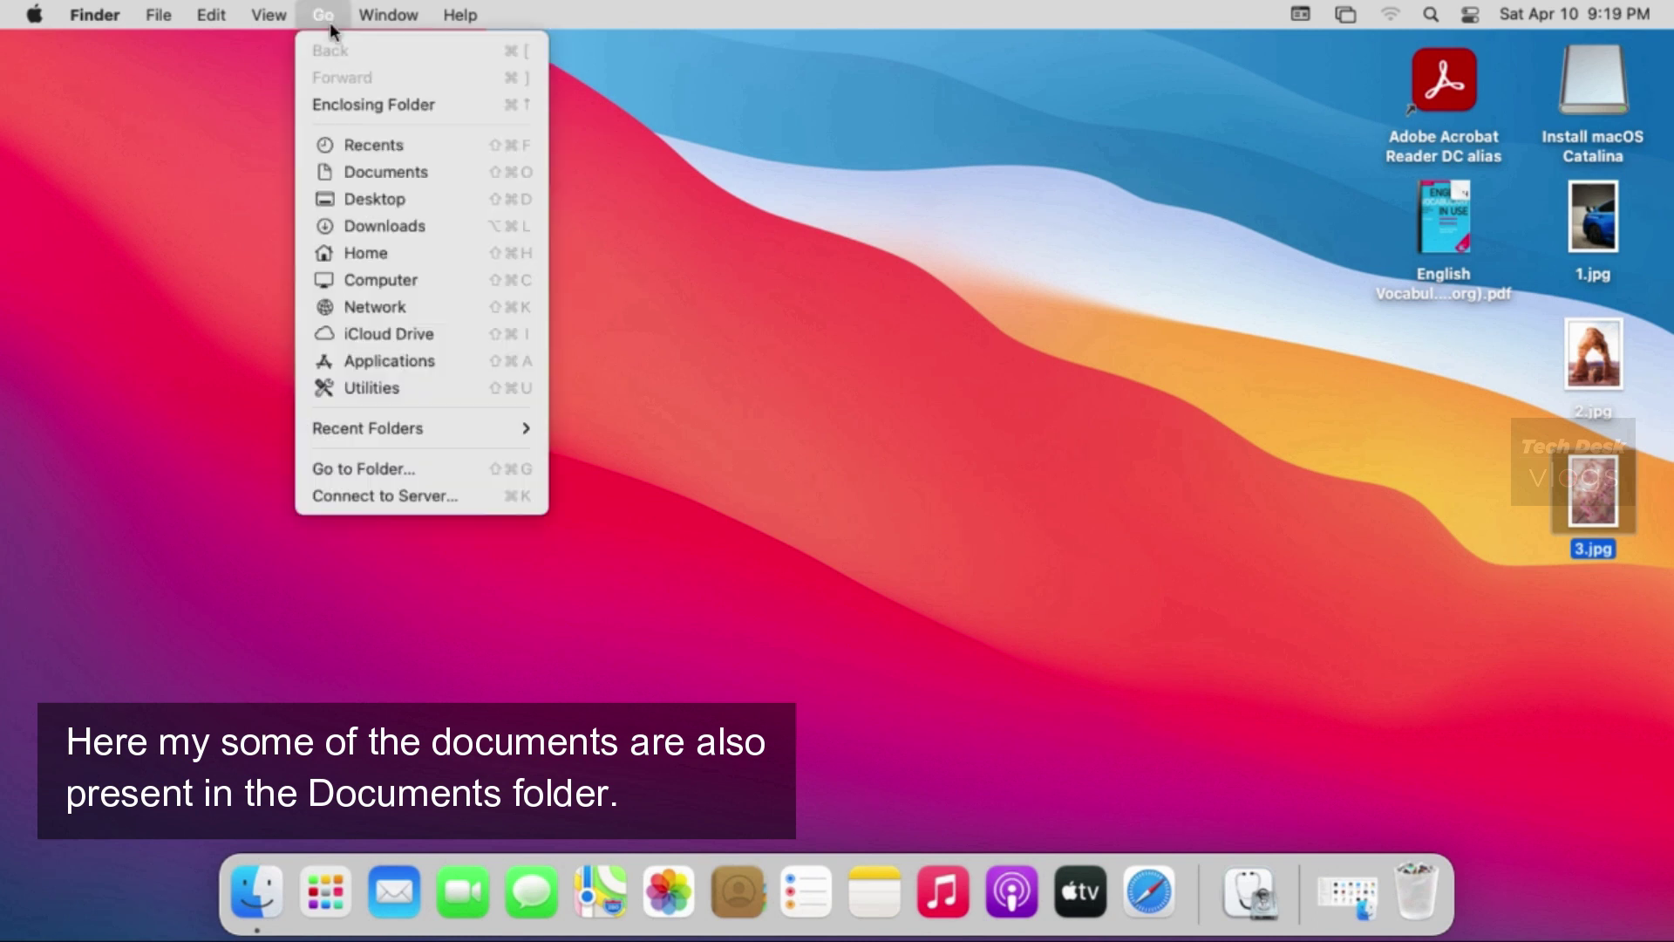
{"action": "left_click", "coordinate": [383, 172]}
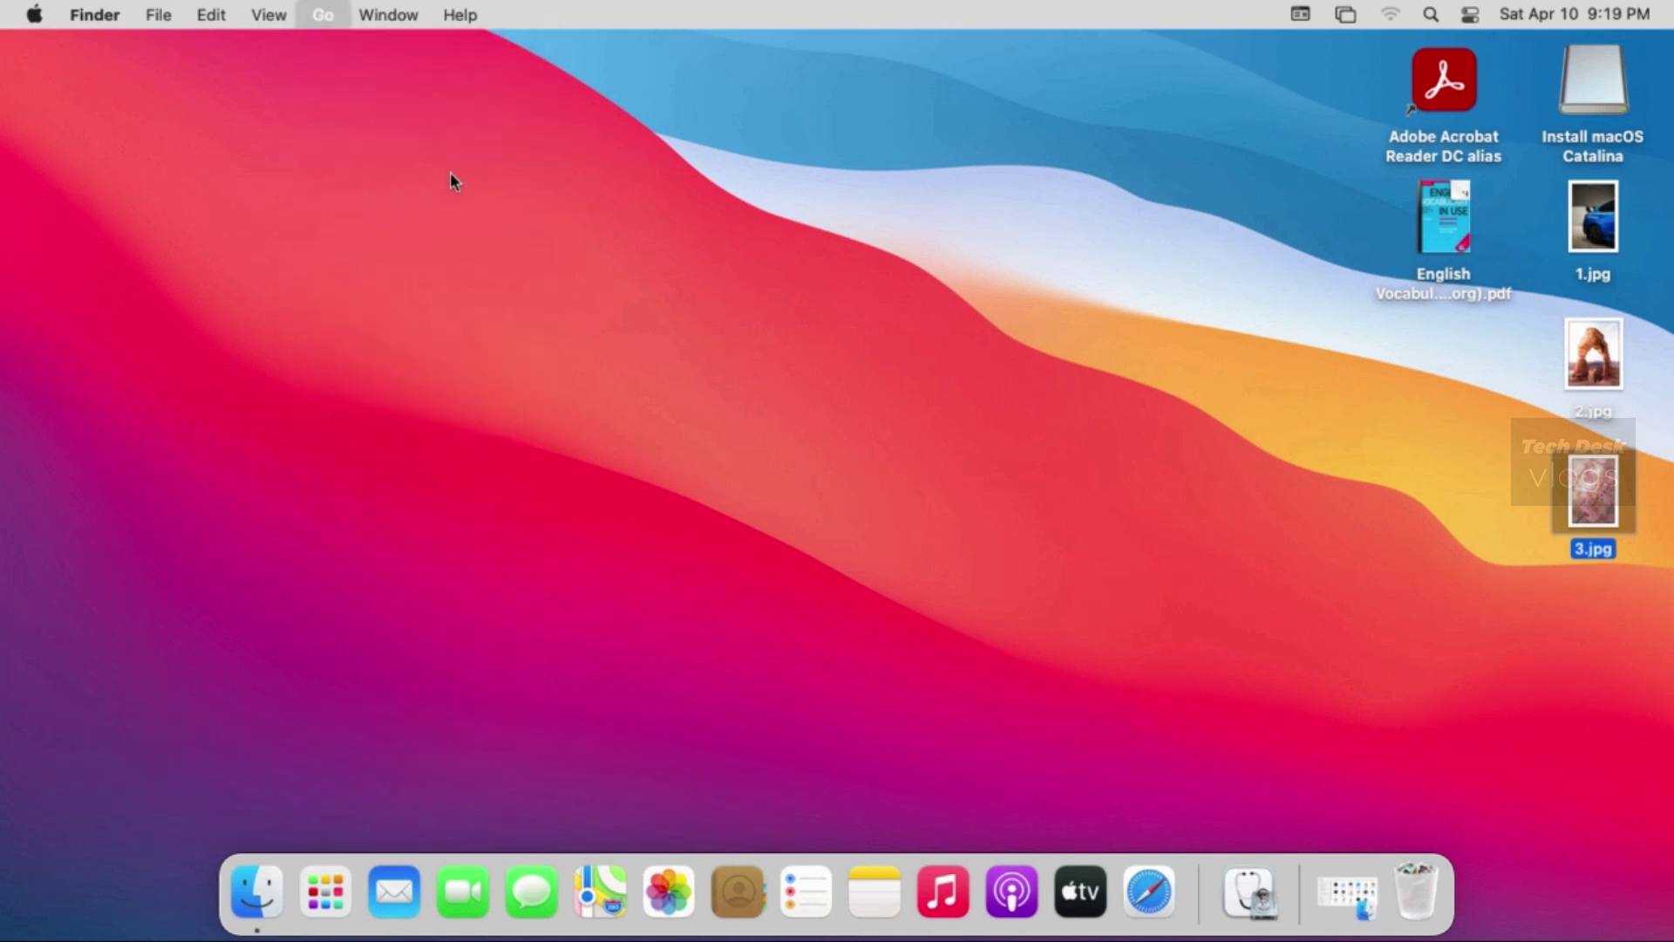
{"action": "left_click", "coordinate": [621, 235]}
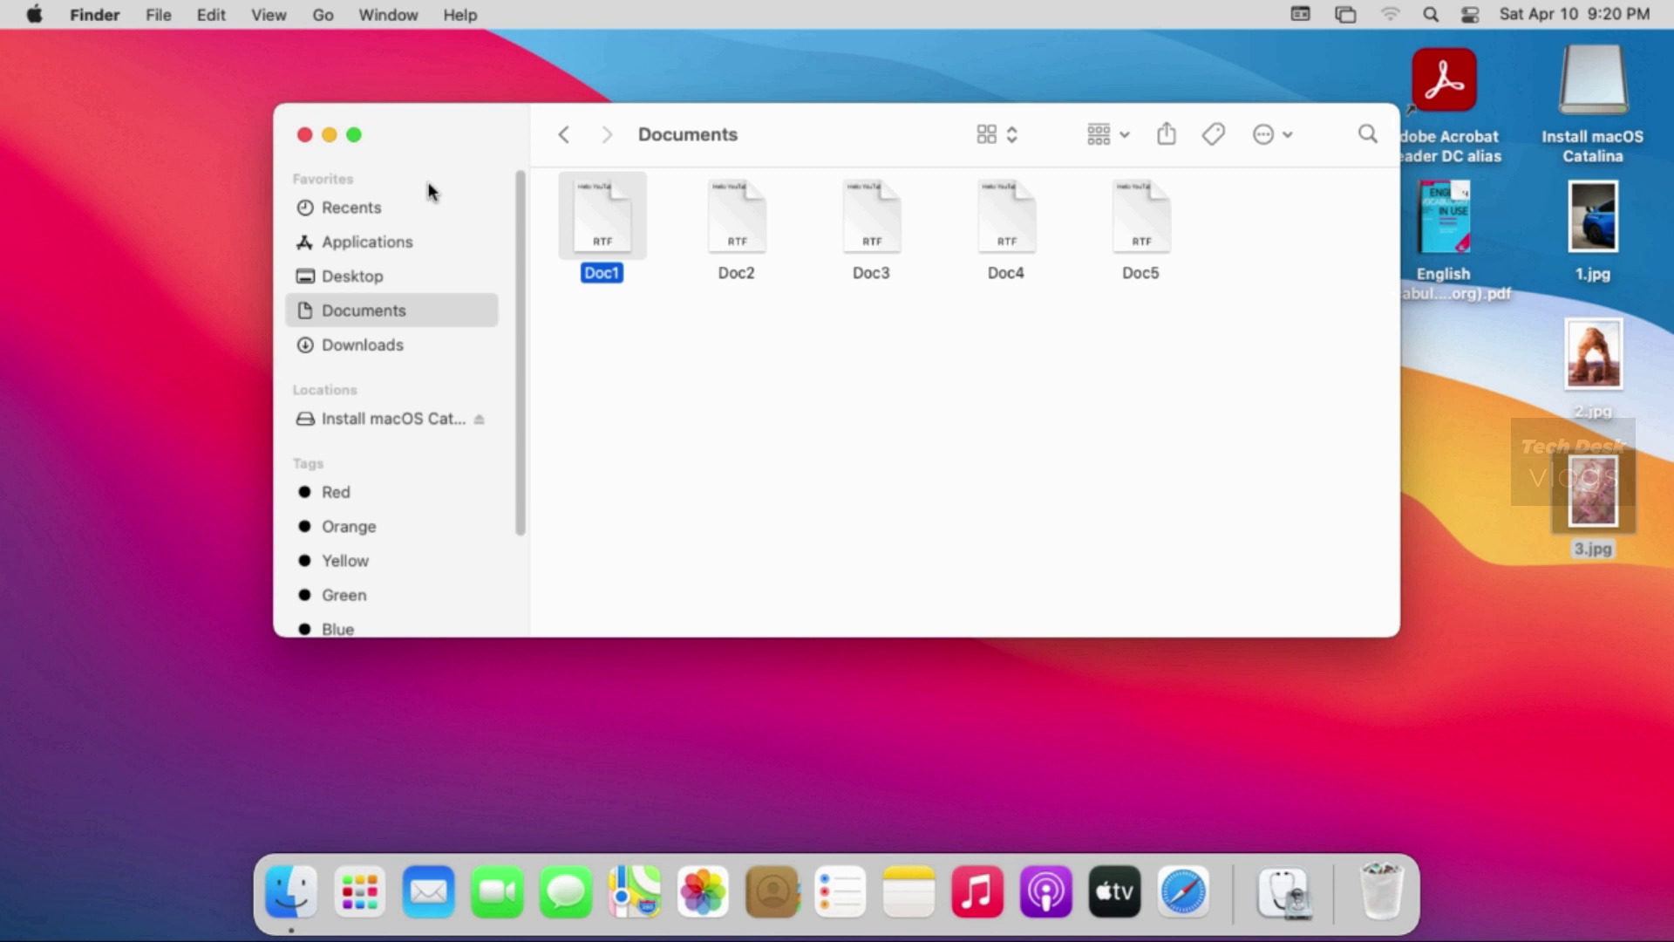
{"action": "left_click", "coordinate": [304, 134]}
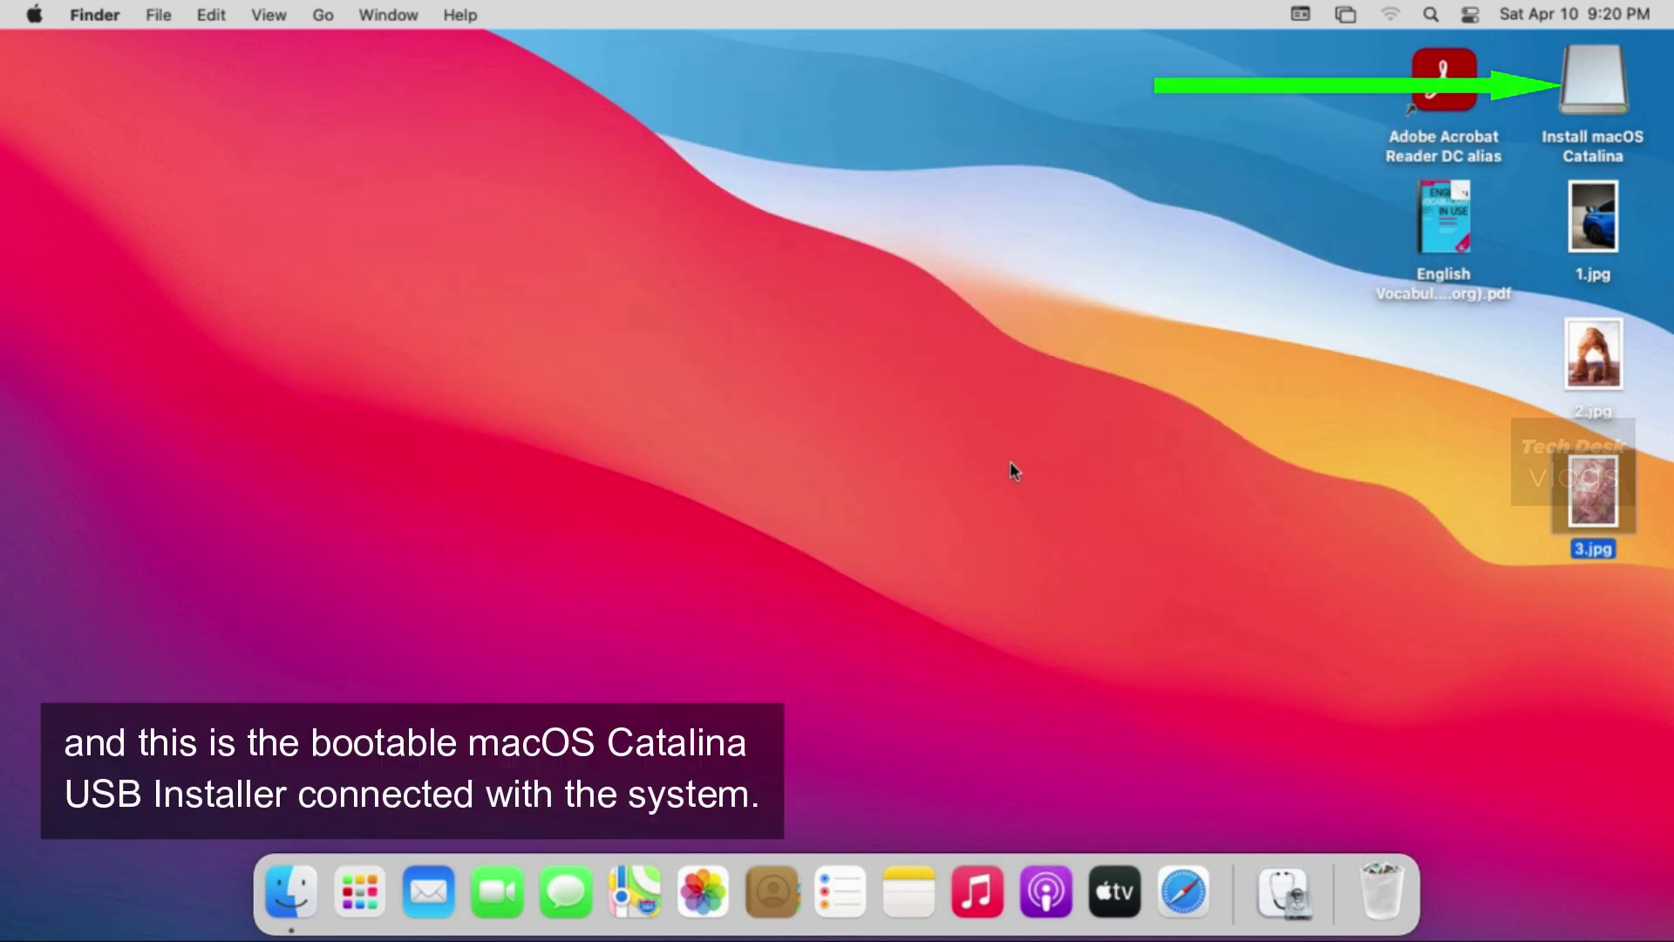
Restart the Mac to boot from the Install macOS Catalina USB drive.
{"action": "left_click", "coordinate": [1604, 94]}
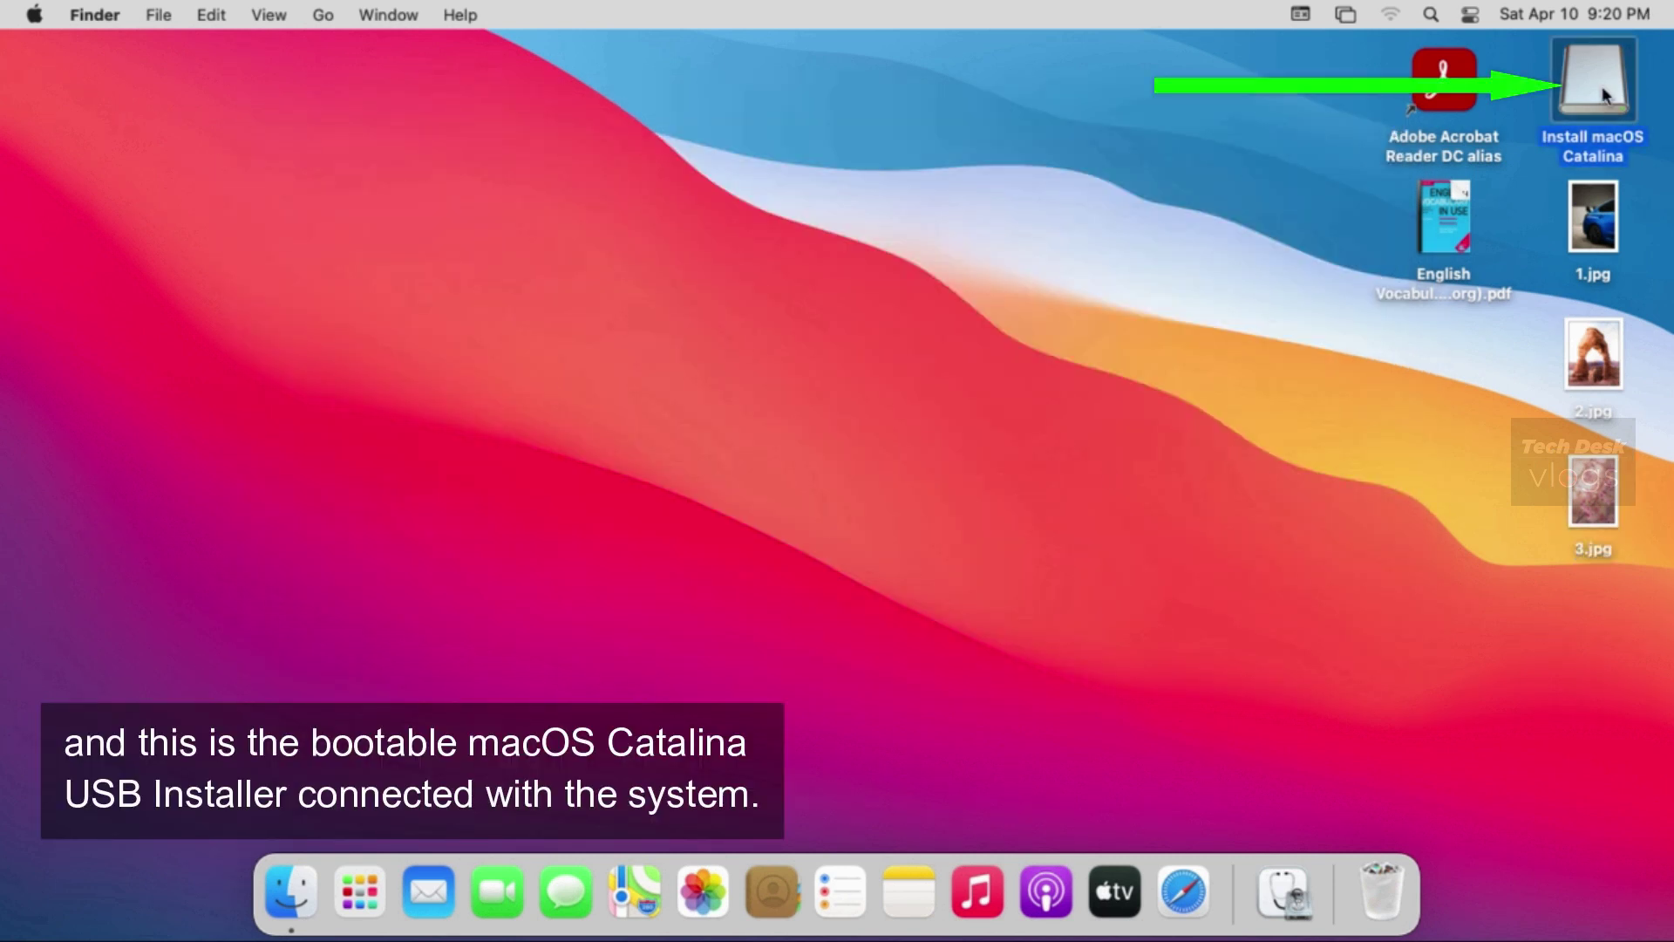
{"action": "left_click", "coordinate": [33, 15]}
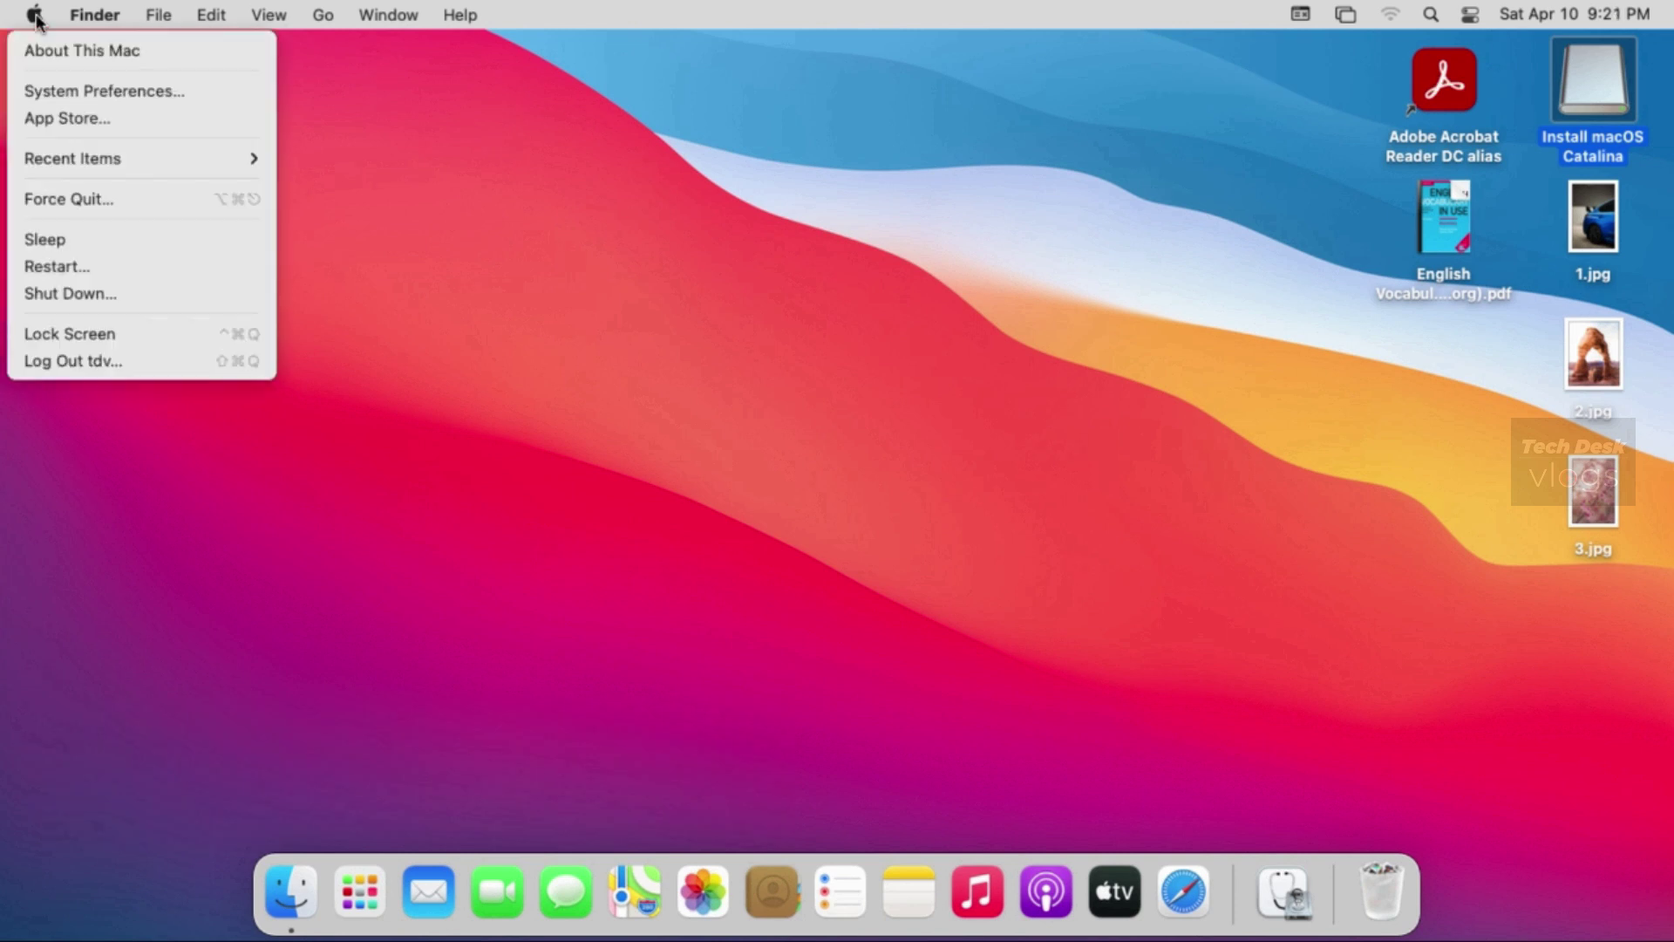
{"action": "left_click", "coordinate": [160, 267]}
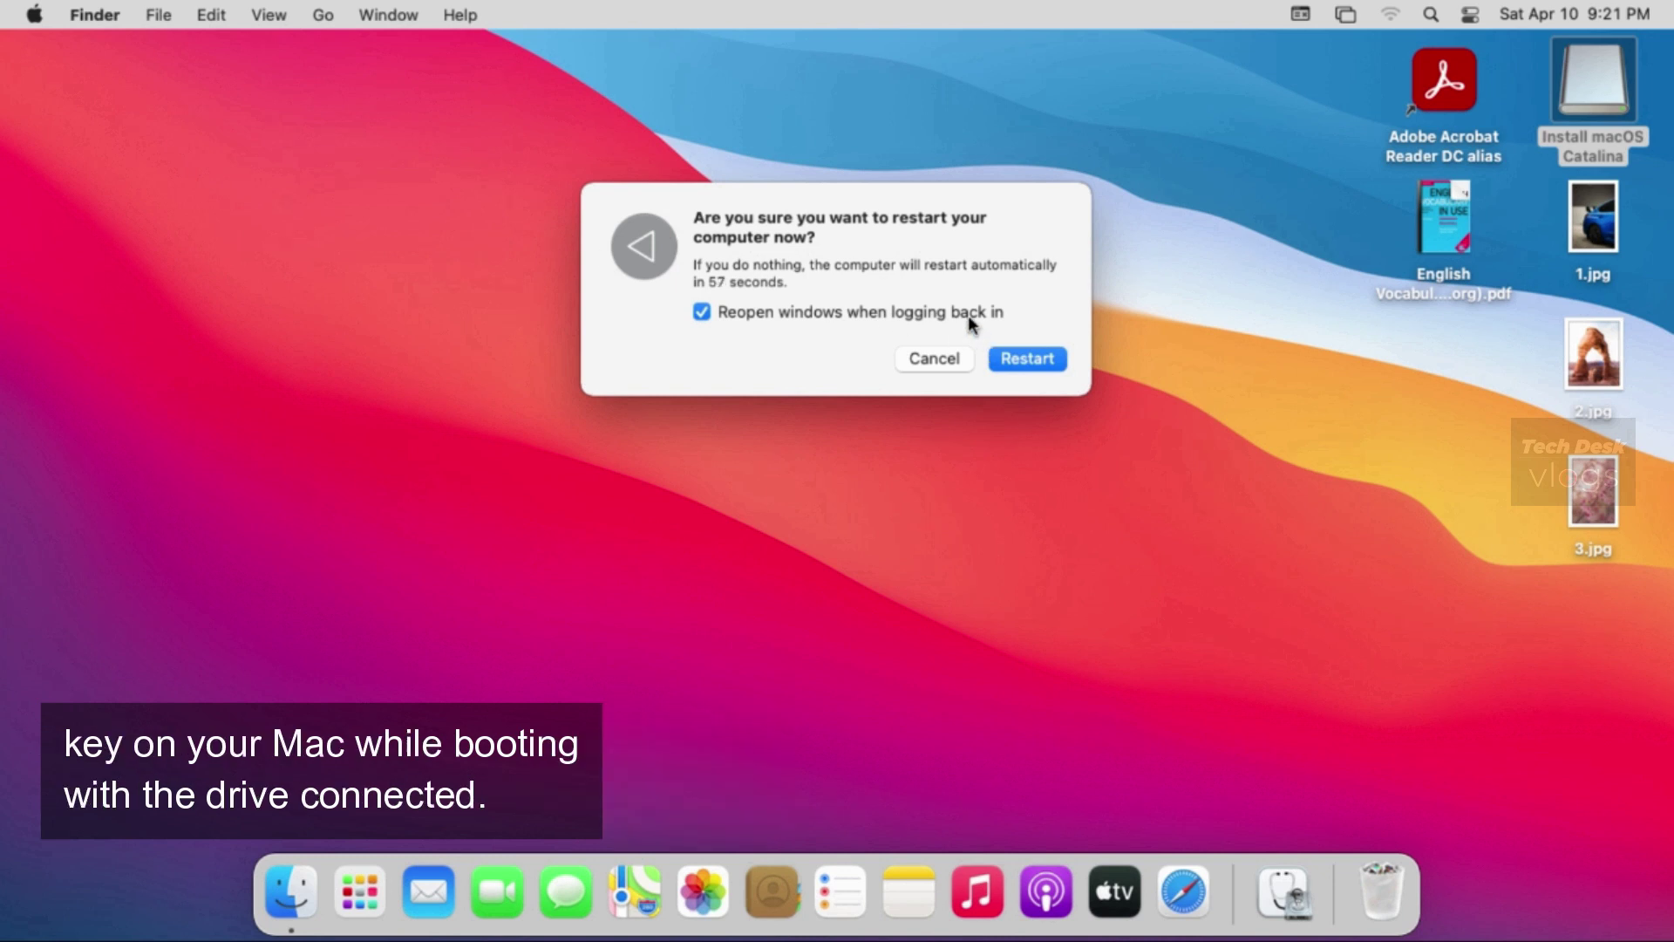
{"action": "left_click", "coordinate": [1043, 361]}
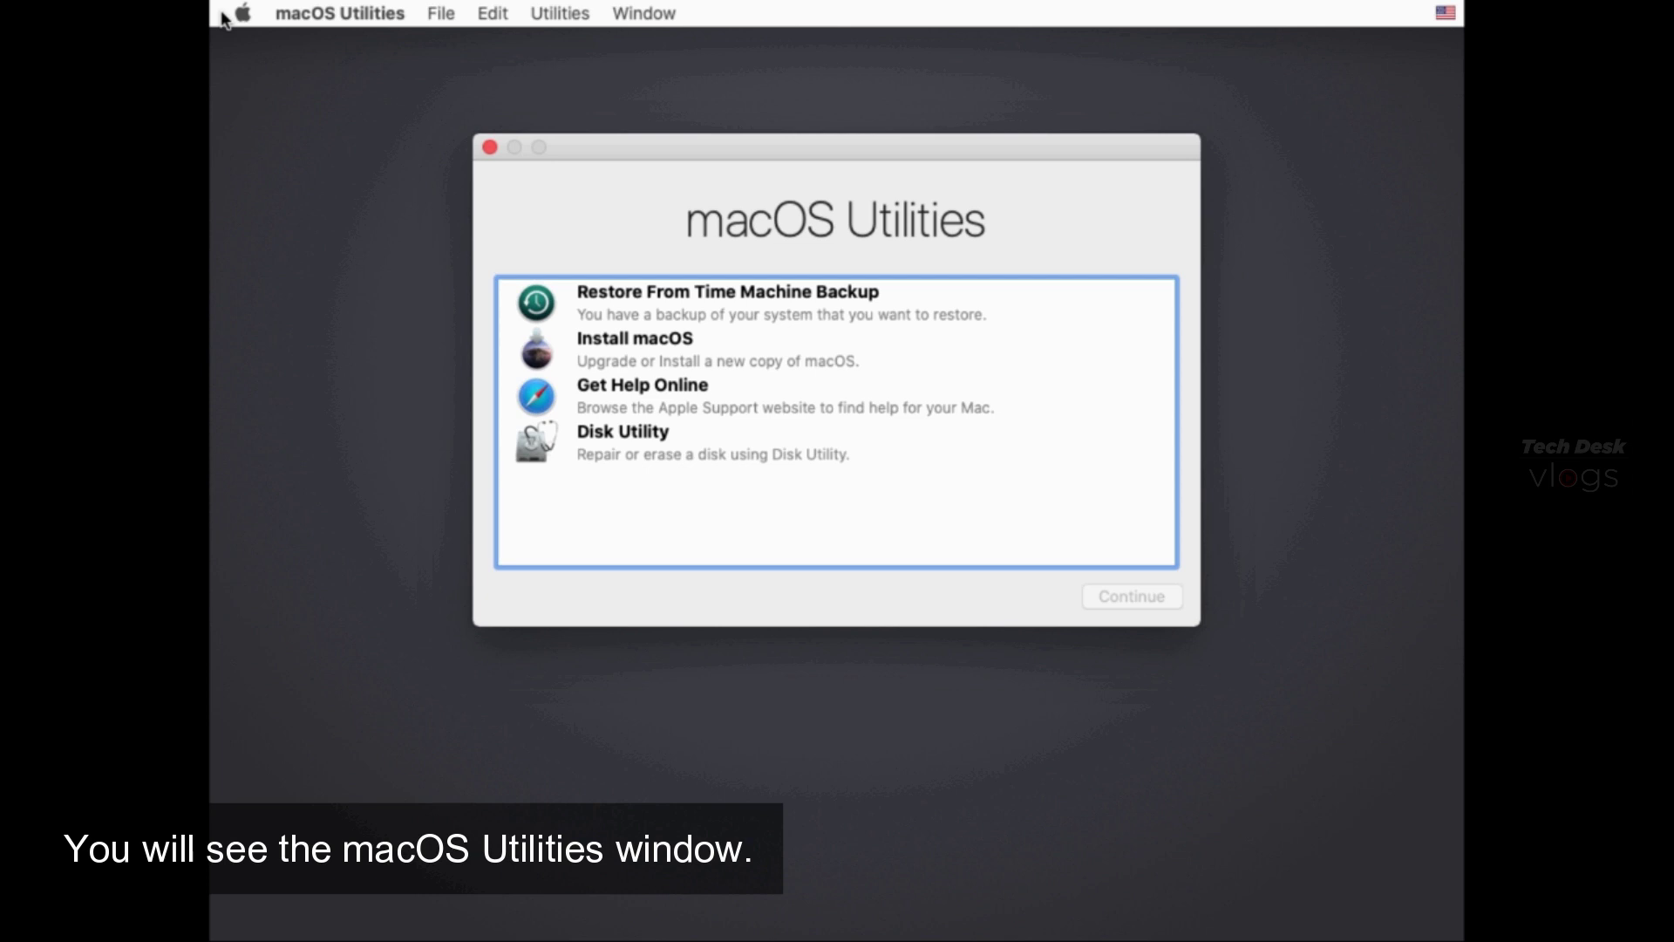
Launch Disk Utility from recovery and inspect the Update, disk1s5 and Macintosh HD - Data volumes.
{"action": "left_click", "coordinate": [636, 455]}
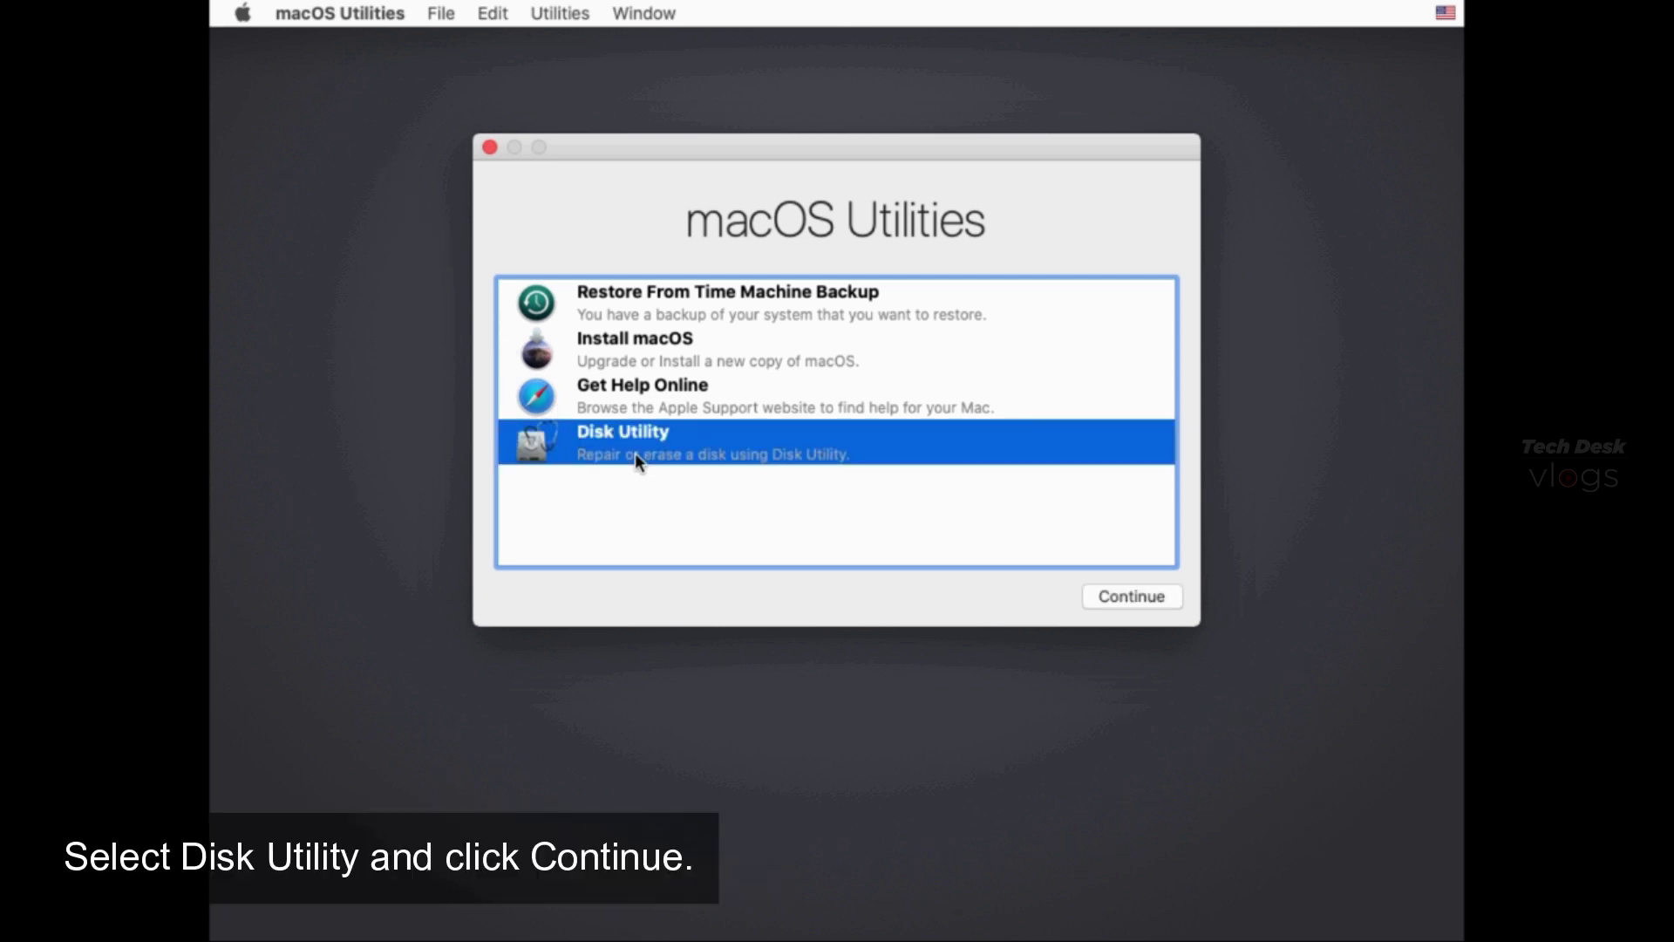
{"action": "left_click", "coordinate": [1139, 593]}
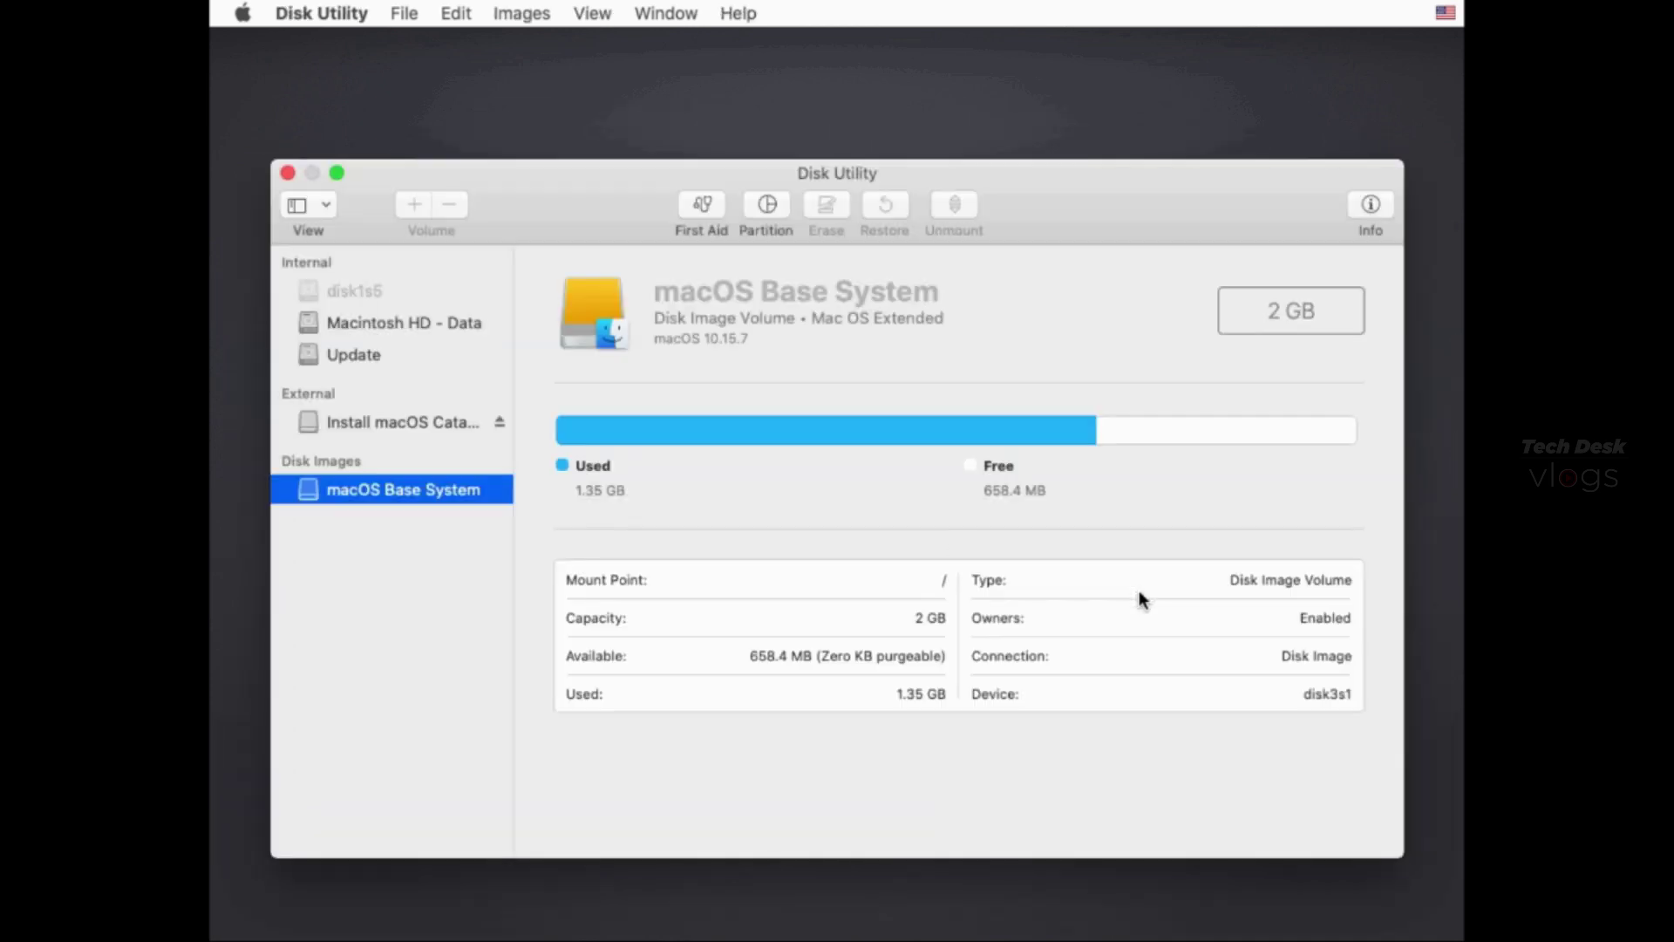
{"action": "left_click", "coordinate": [339, 357]}
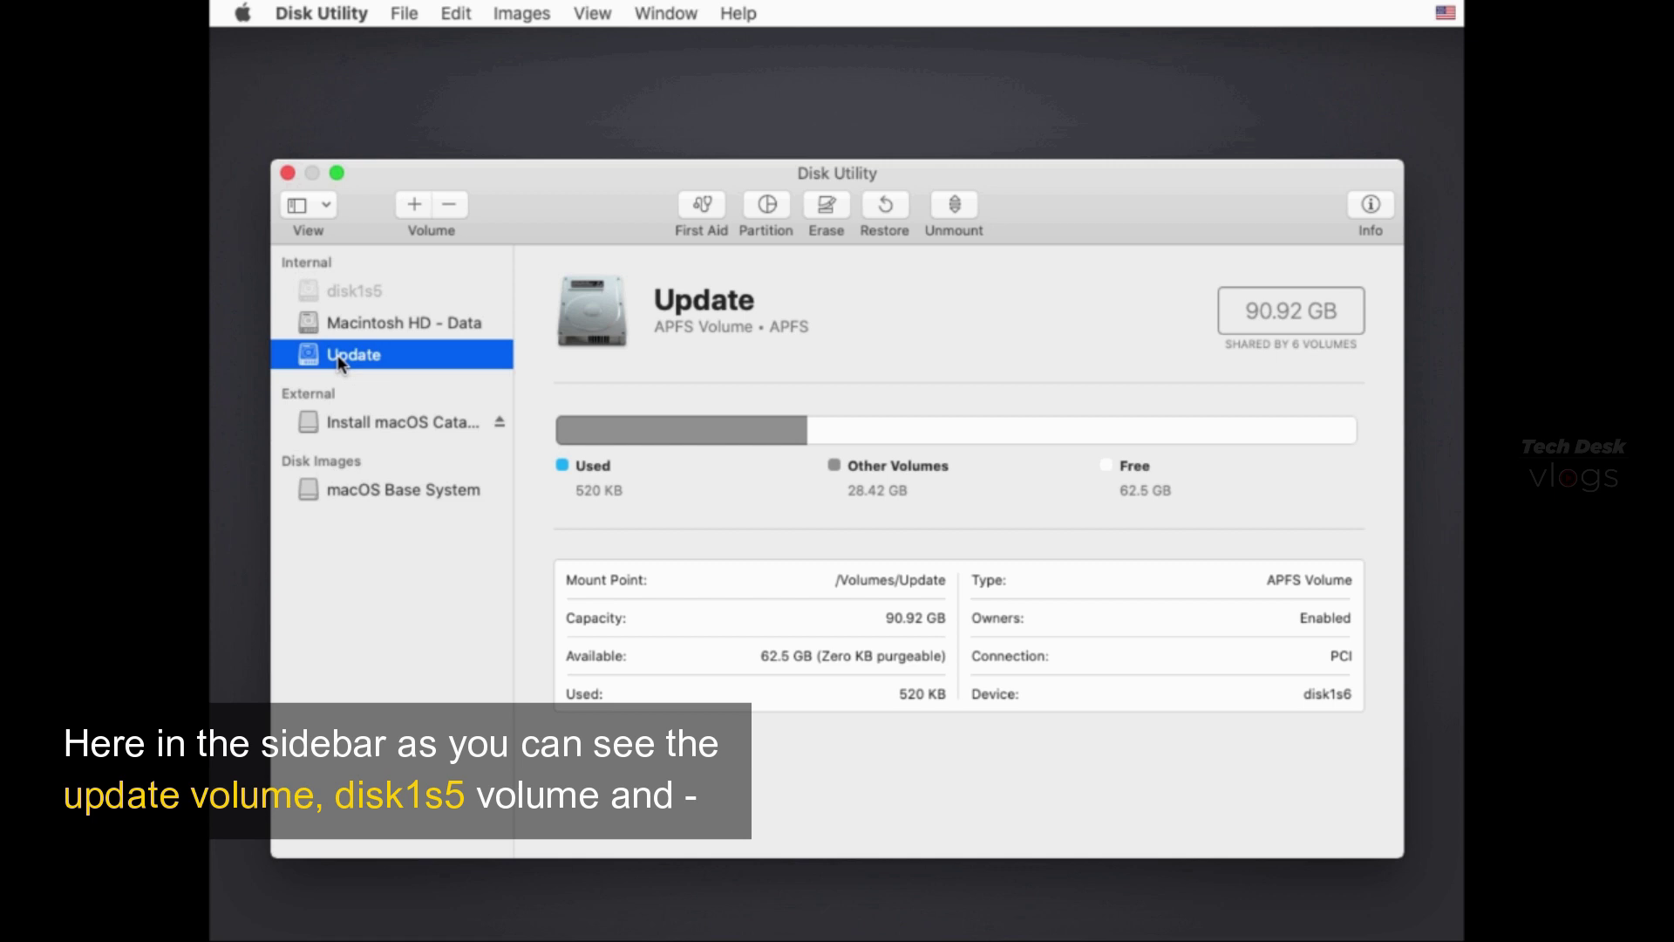
{"action": "left_click", "coordinate": [357, 288]}
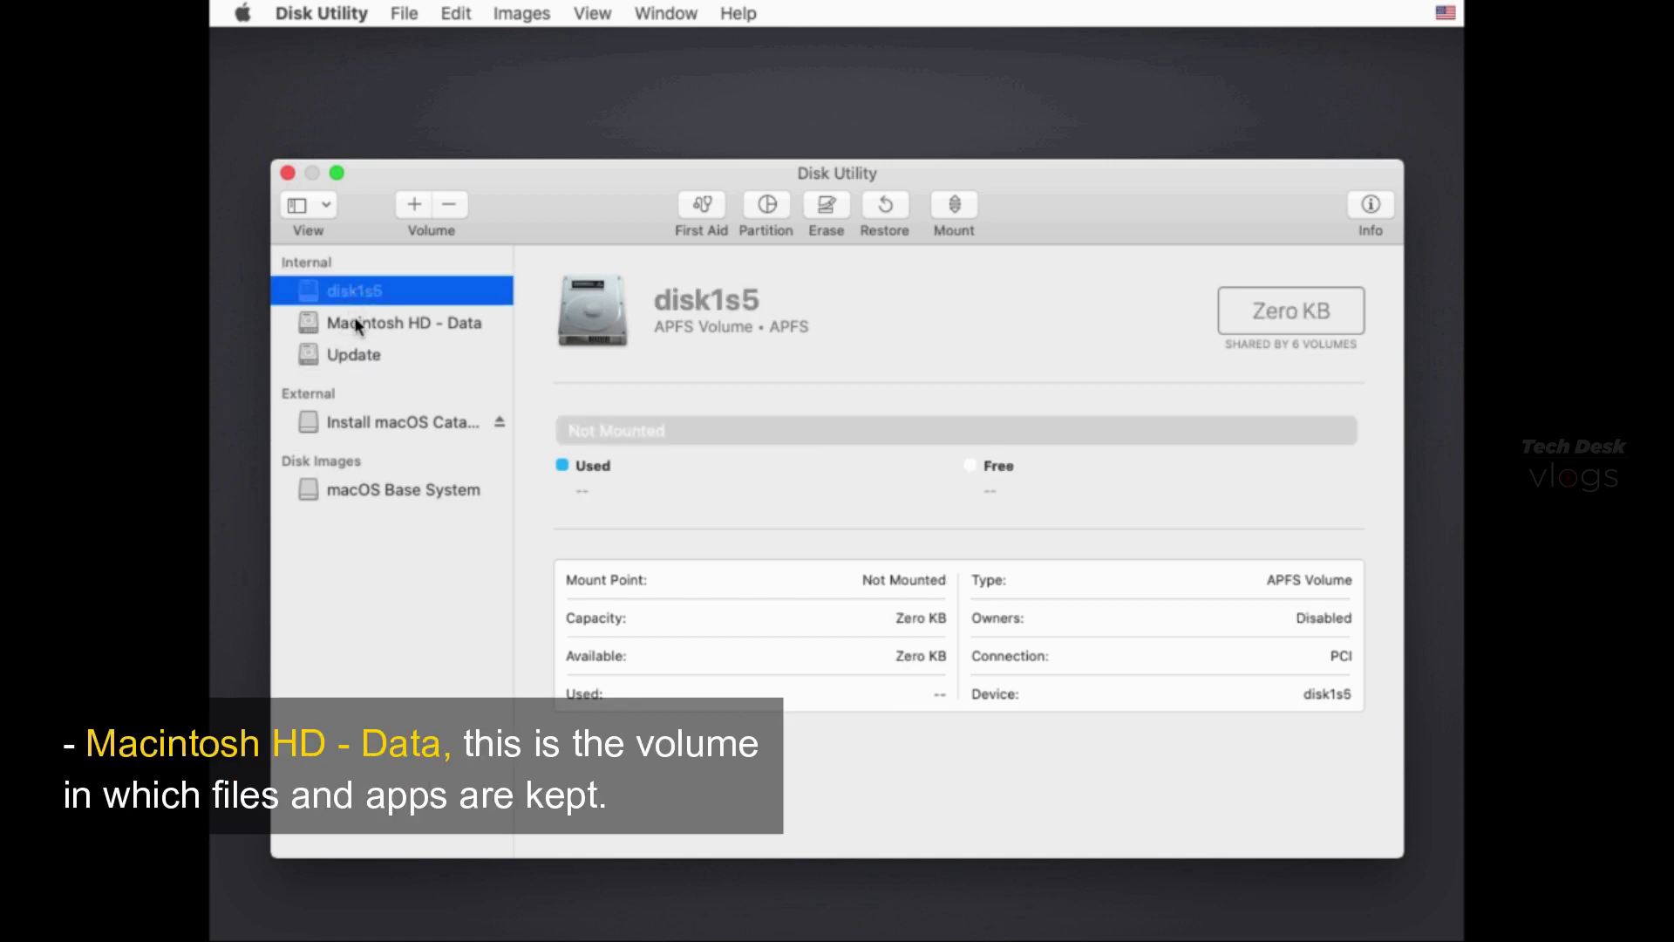
{"action": "left_click", "coordinate": [360, 324]}
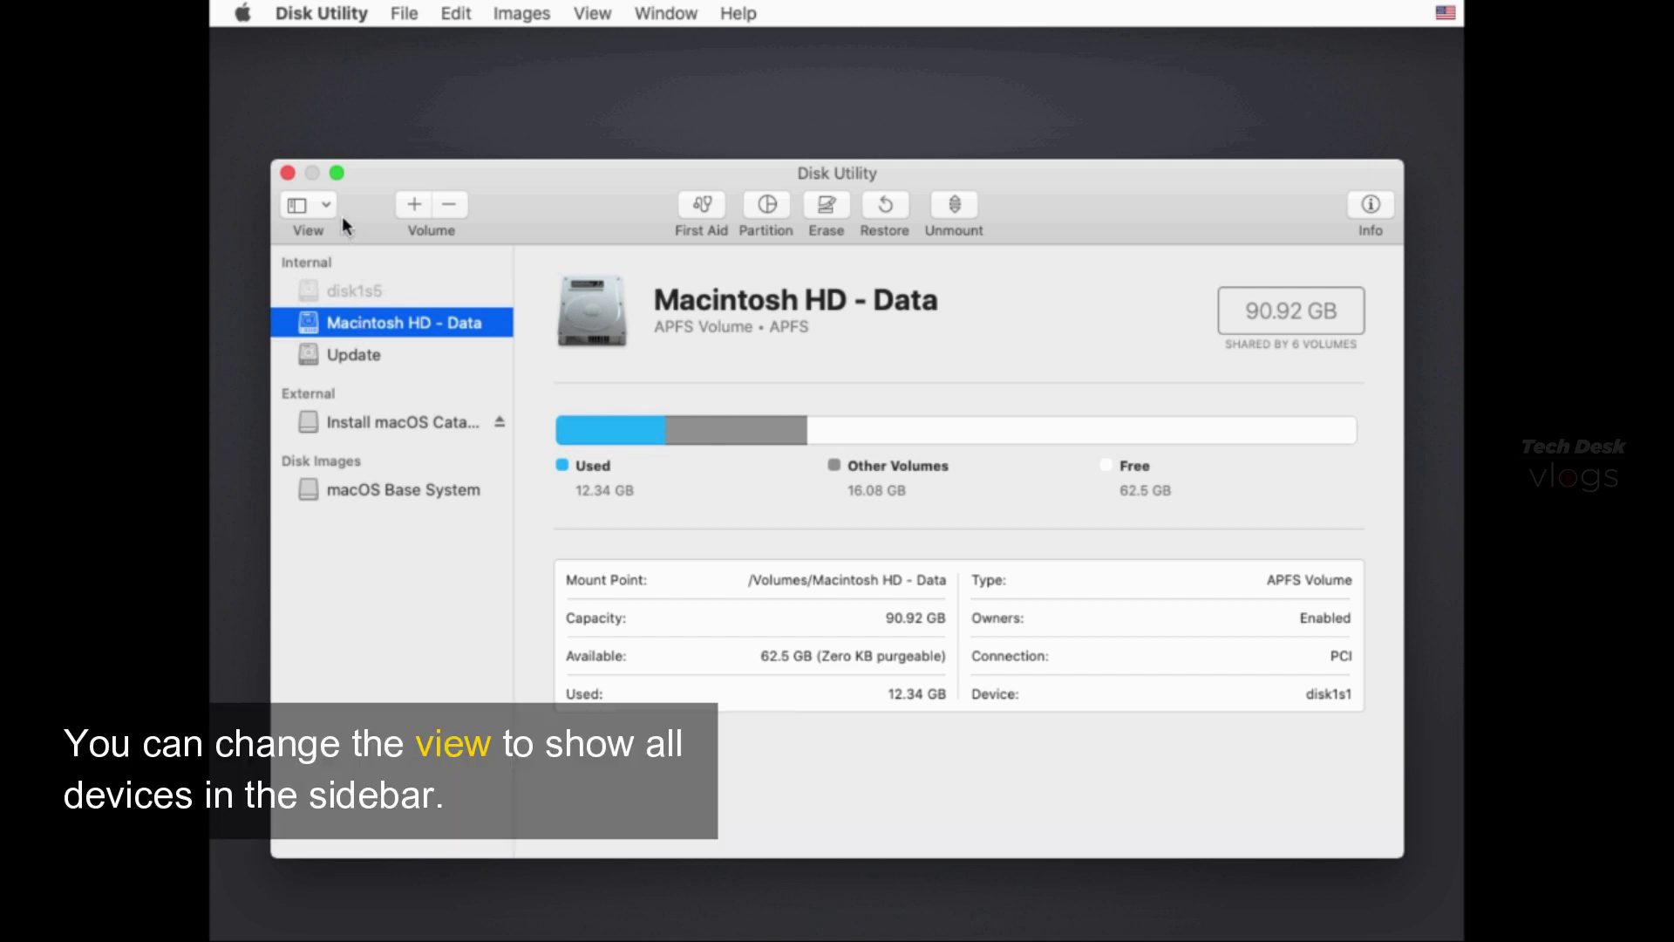
Show all devices in the sidebar, then inspect disk1s5, Update and Container disk1.
{"action": "left_click", "coordinate": [324, 202]}
{"action": "left_click", "coordinate": [336, 290]}
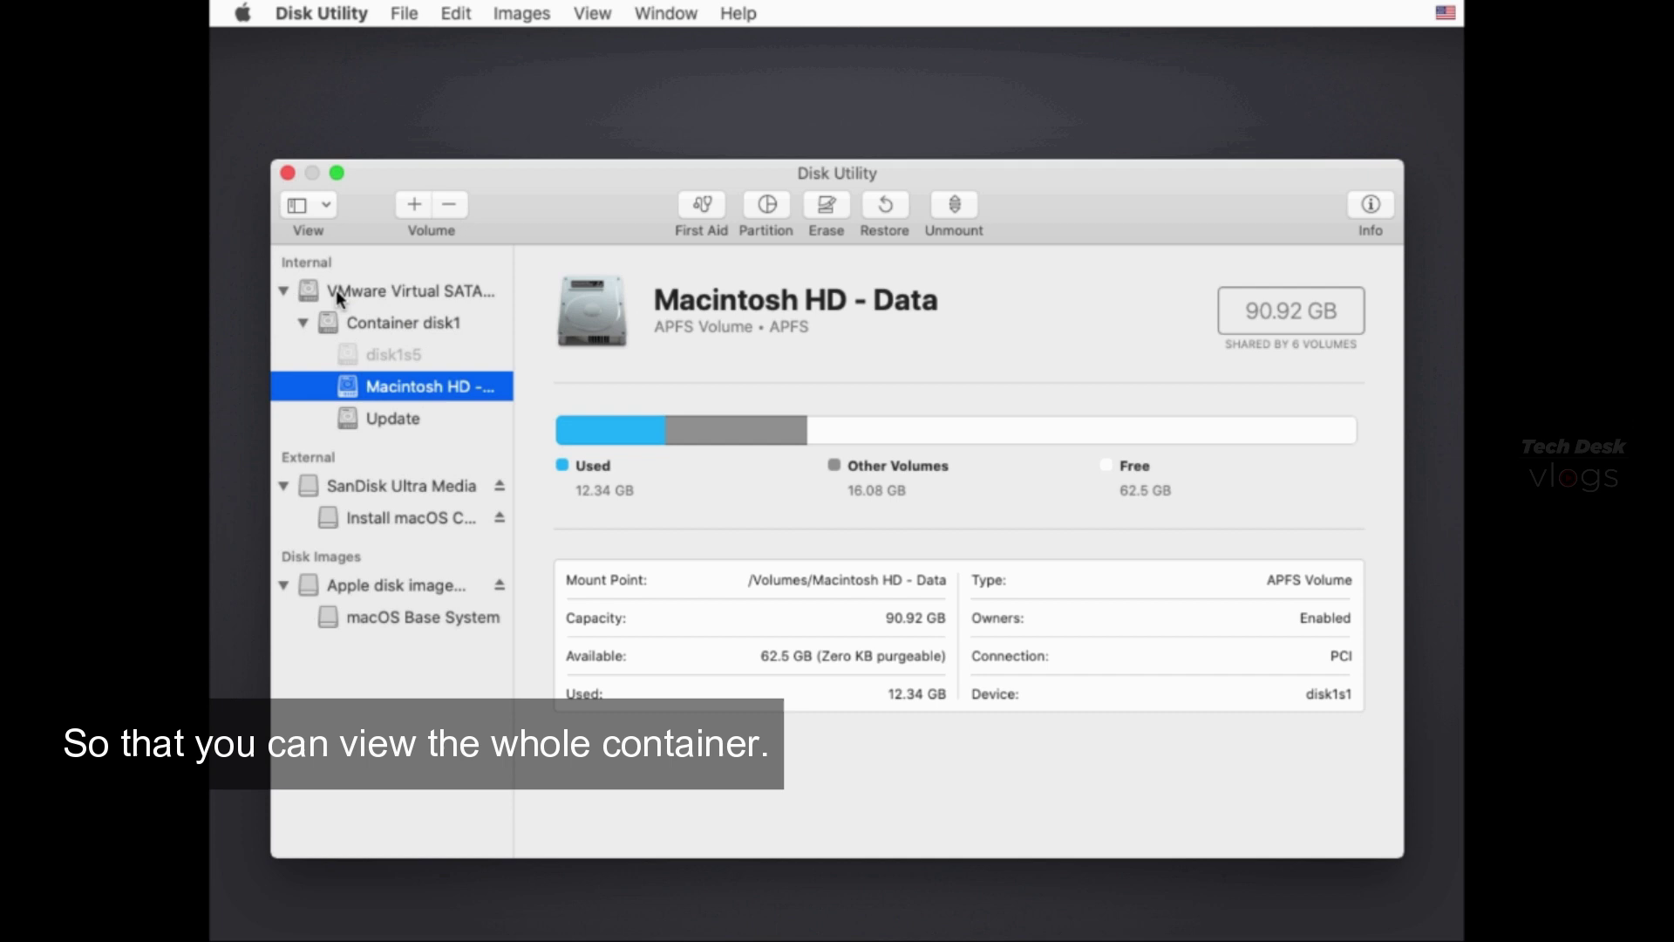
{"action": "left_click", "coordinate": [379, 350]}
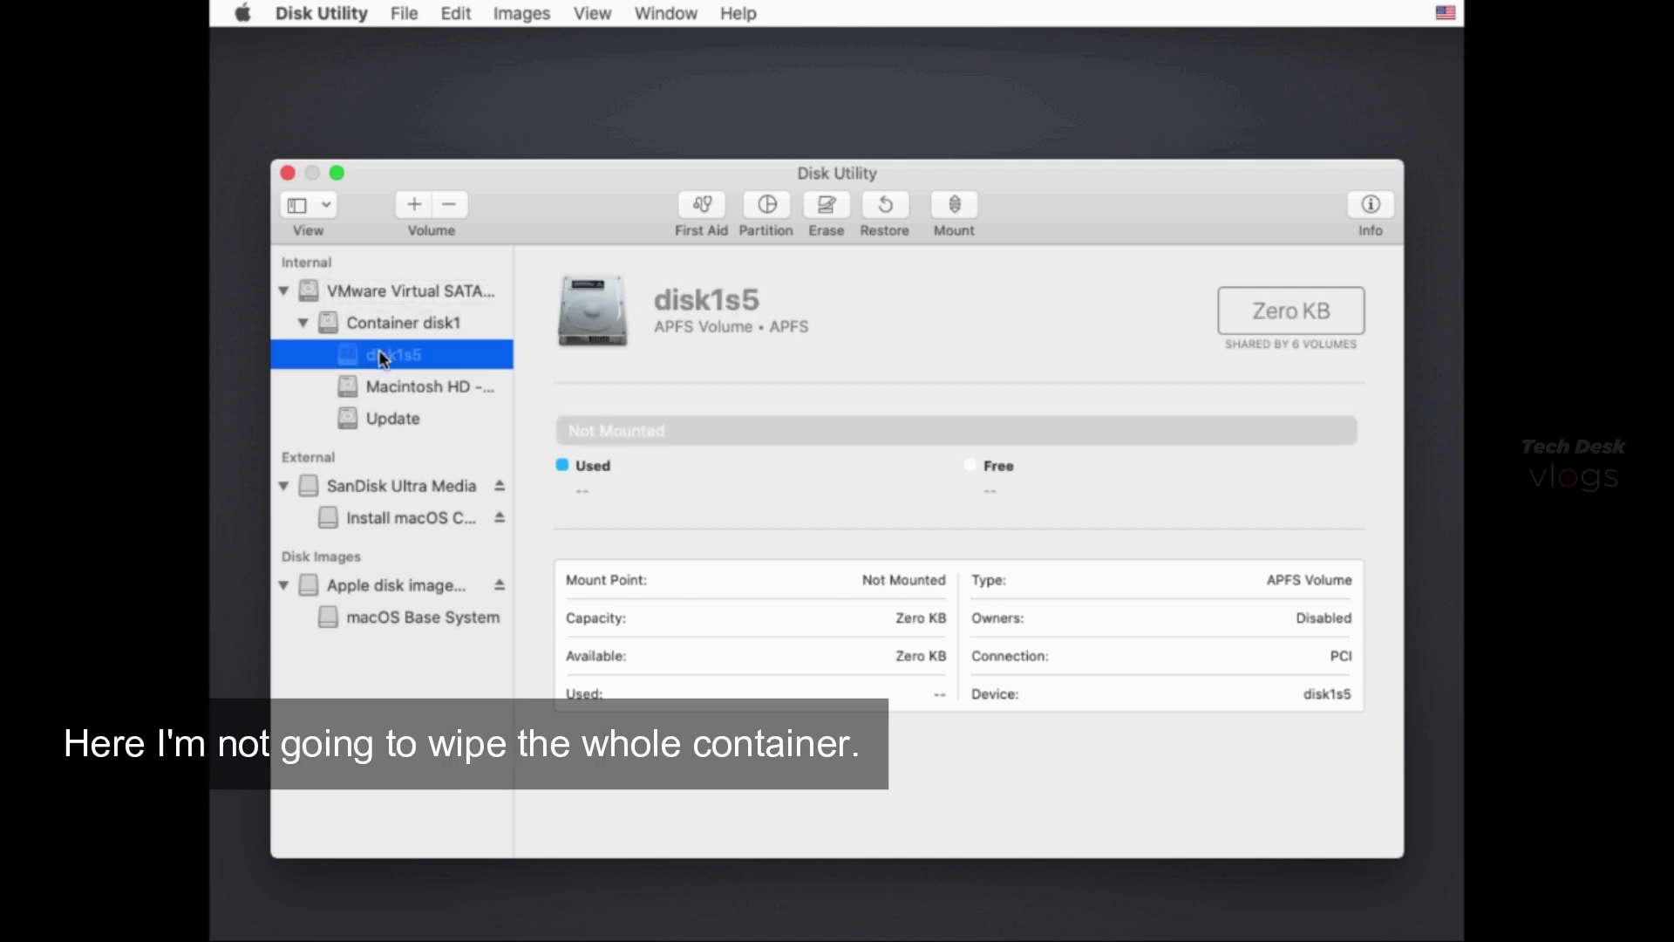
{"action": "left_click", "coordinate": [391, 416]}
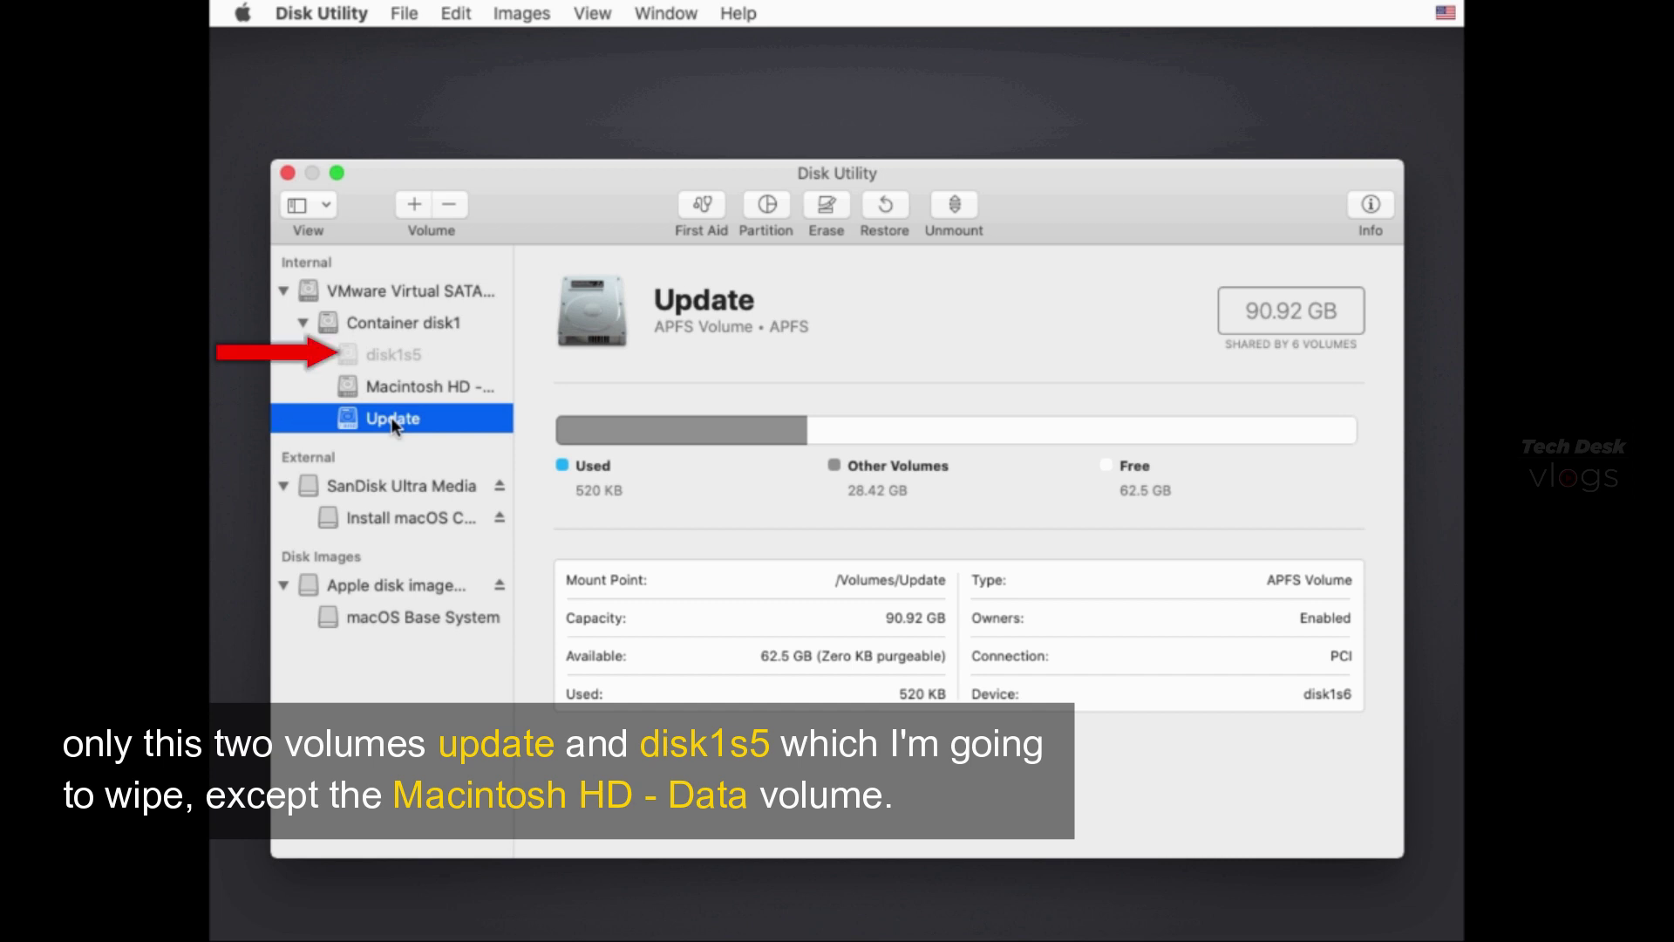
{"action": "left_click", "coordinate": [432, 326]}
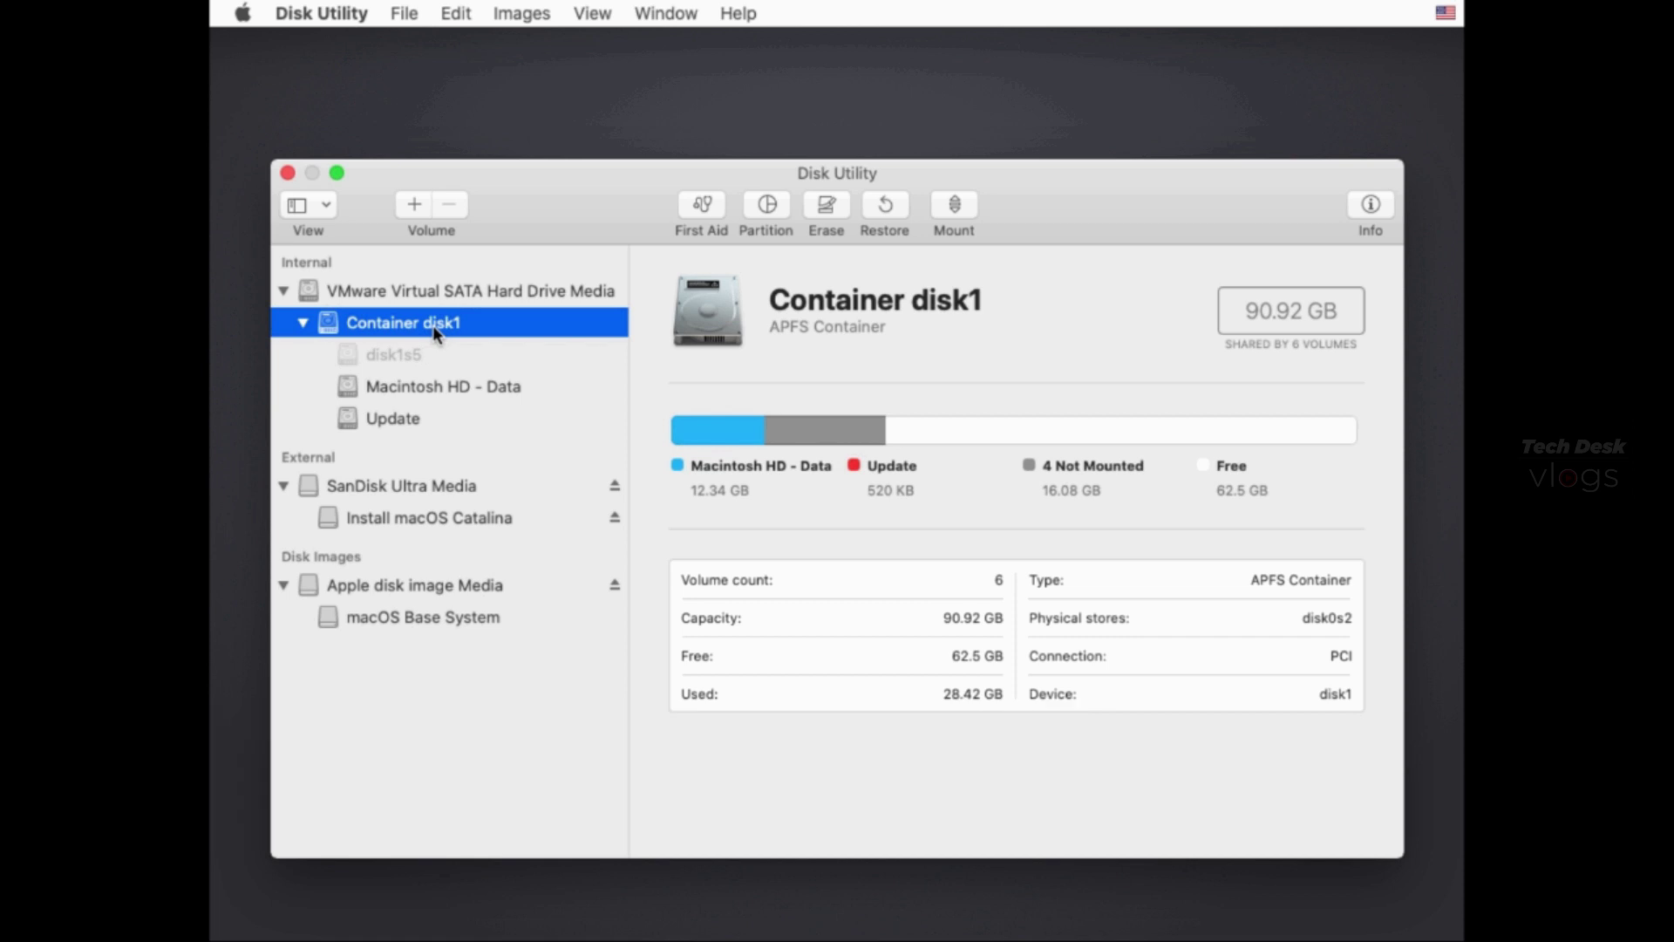
{"action": "left_click", "coordinate": [397, 419]}
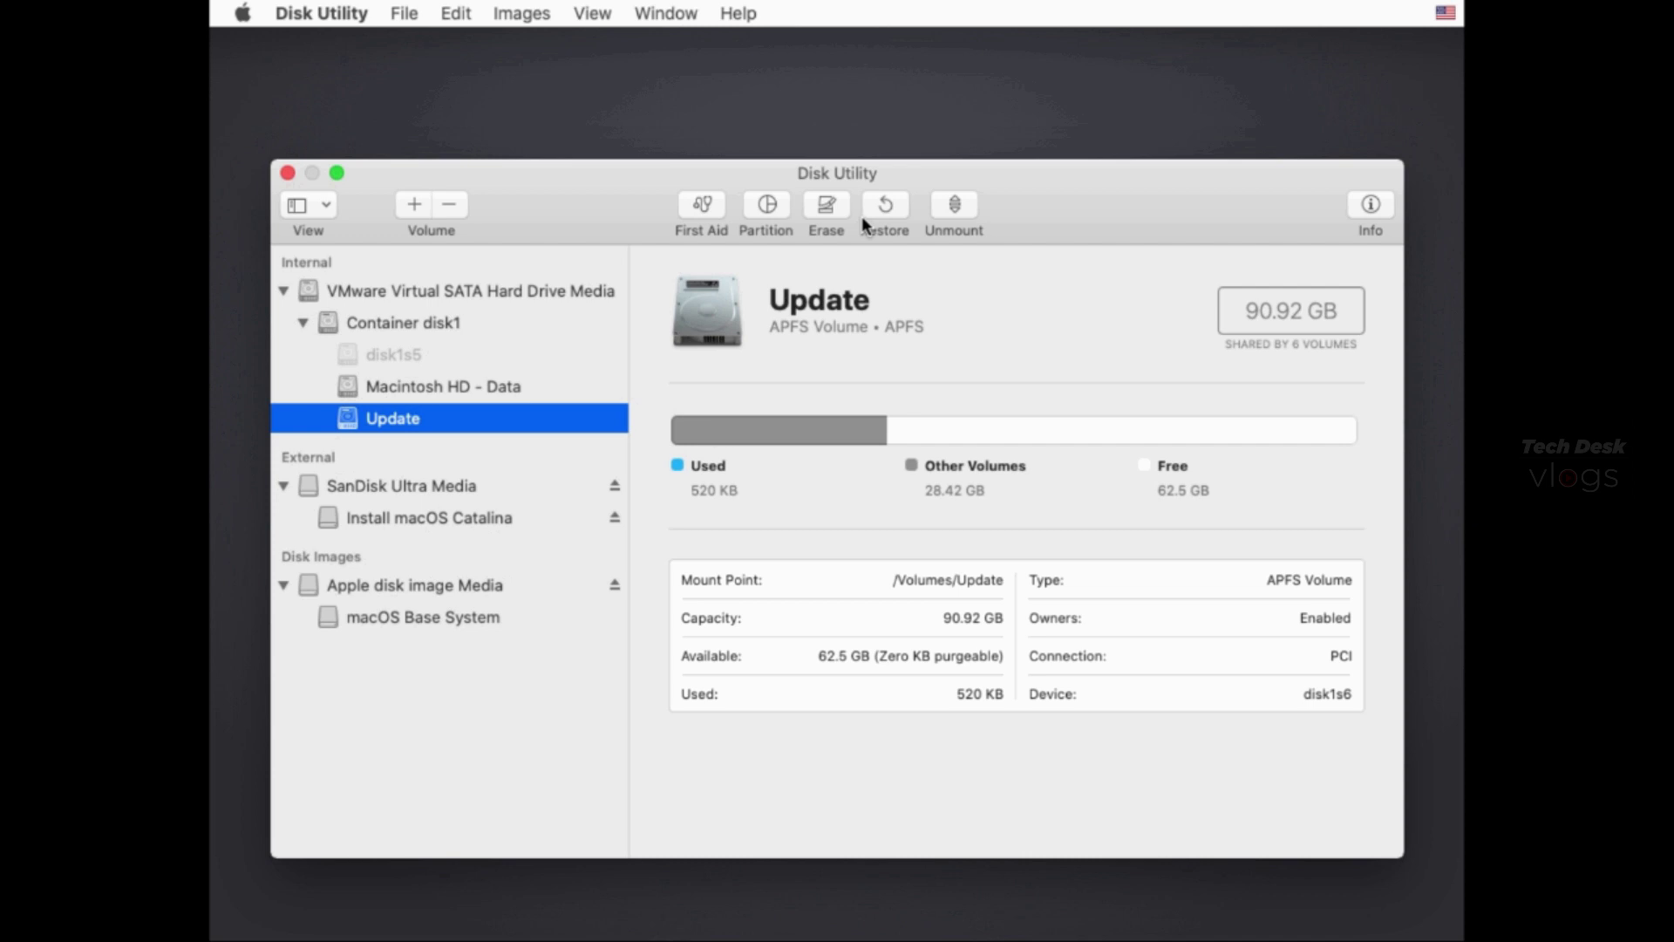
Erase the Update volume, keeping the APFS format.
{"action": "left_click", "coordinate": [826, 211]}
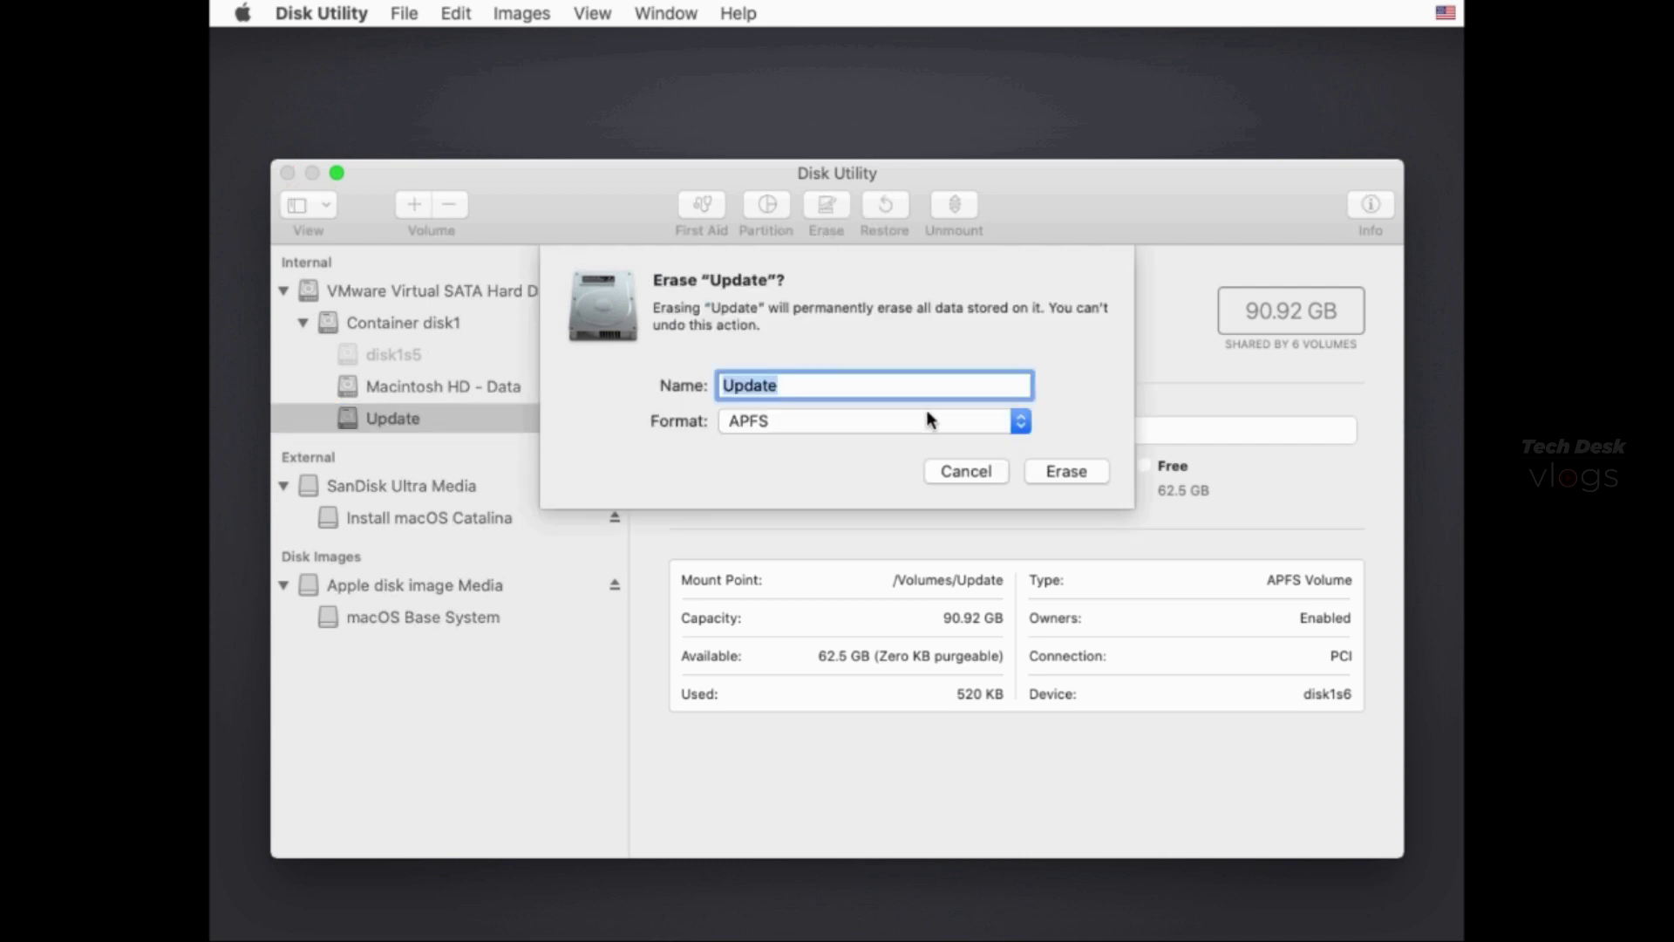
{"action": "left_click", "coordinate": [1018, 422]}
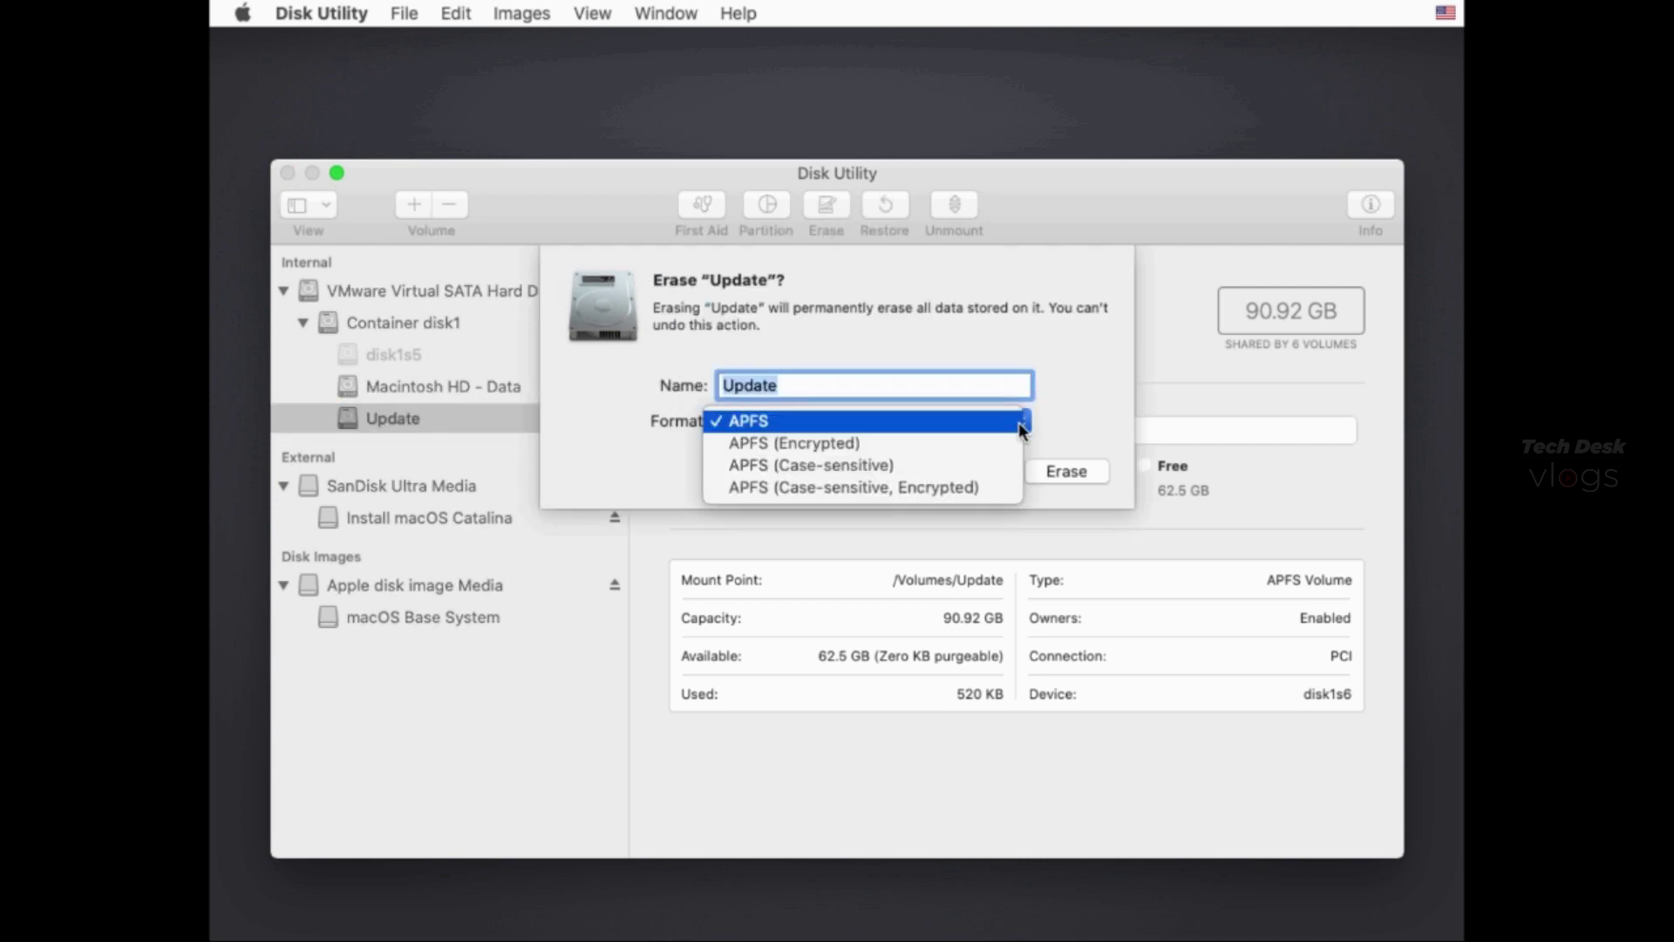
{"action": "left_click", "coordinate": [1018, 422]}
{"action": "left_click", "coordinate": [1066, 472]}
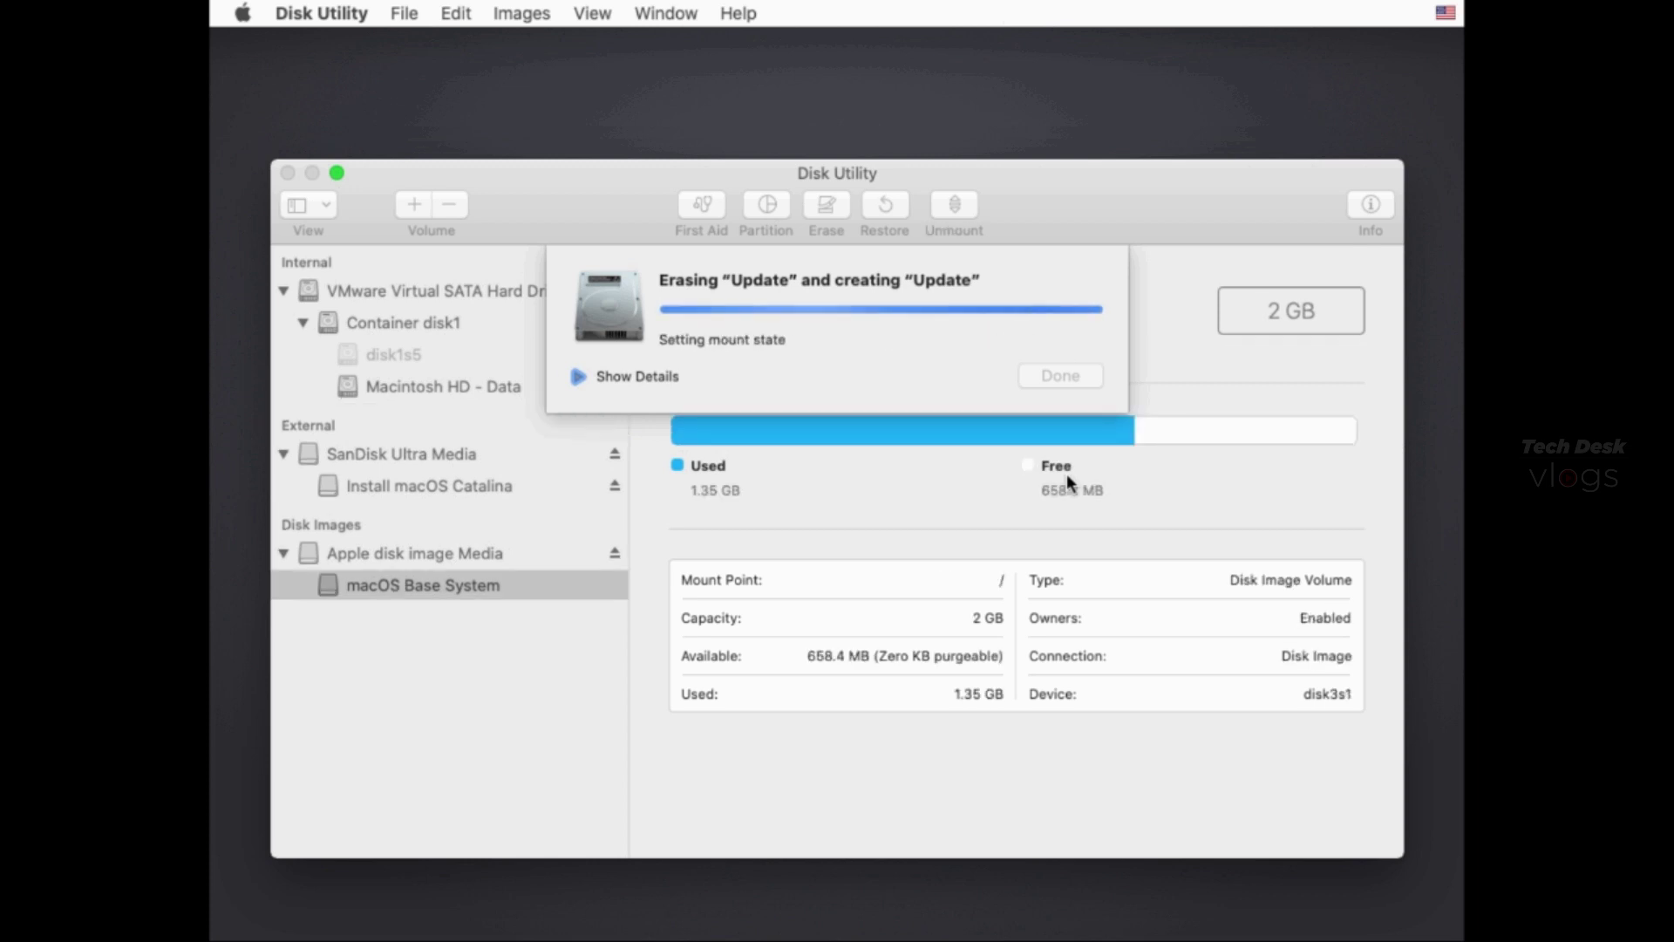
{"action": "left_click", "coordinate": [1064, 380]}
Erase disk1s5 as APFS, then inspect the resulting Untitled volume.
{"action": "right_click", "coordinate": [403, 354]}
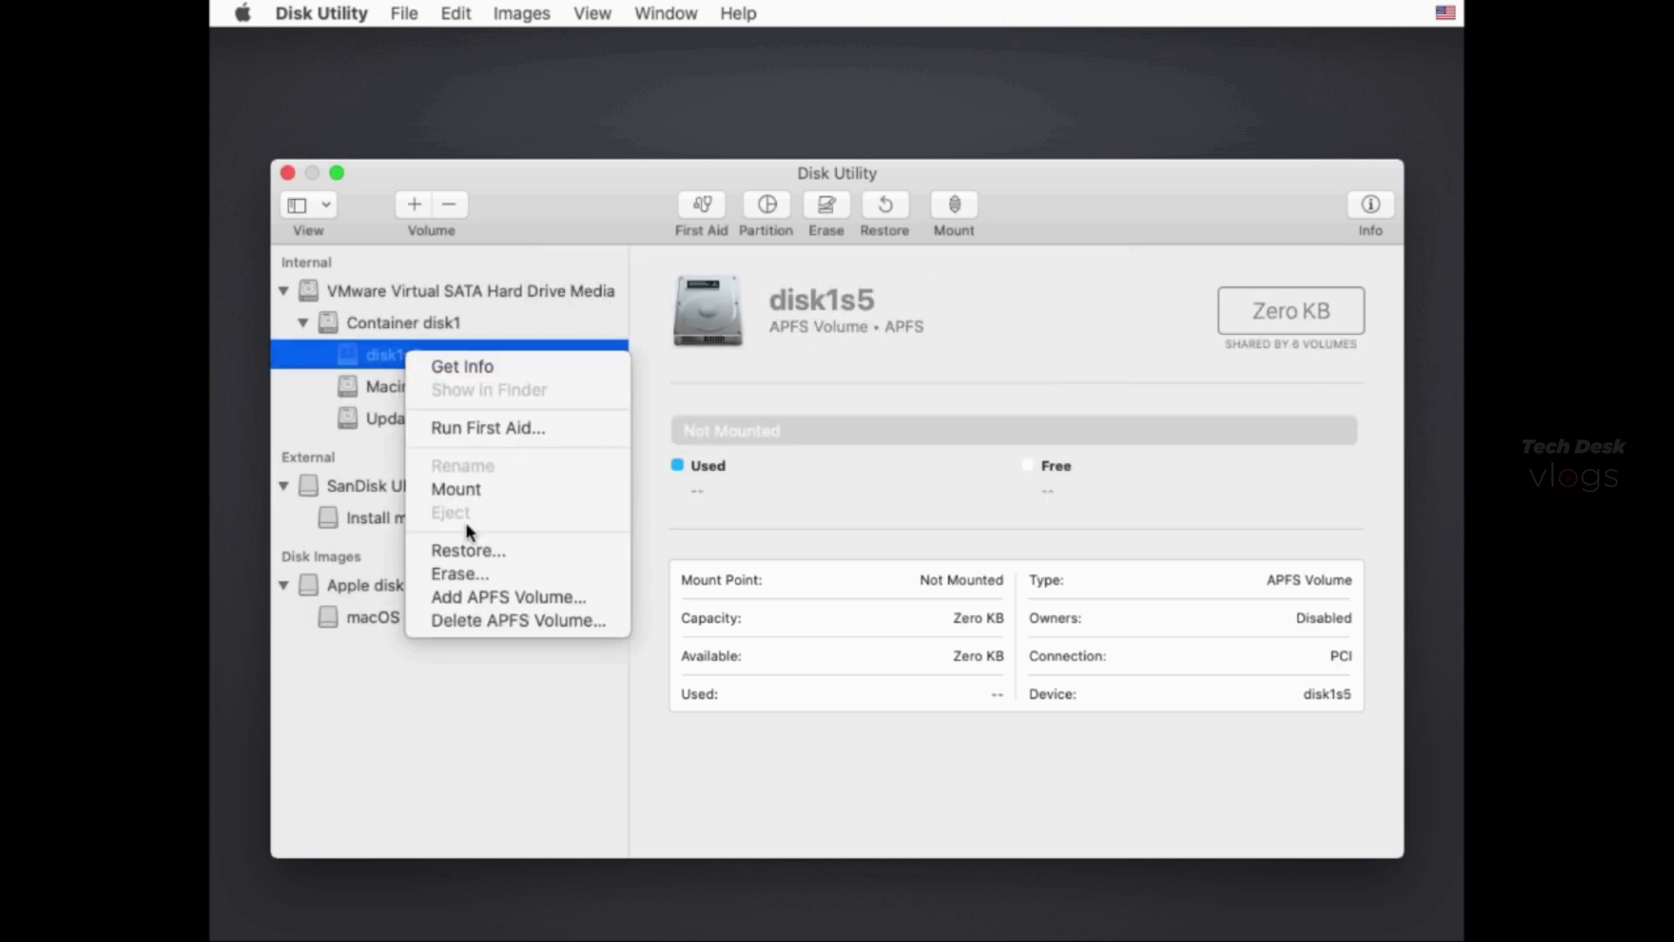
{"action": "left_click", "coordinate": [460, 573]}
{"action": "left_click", "coordinate": [1060, 542]}
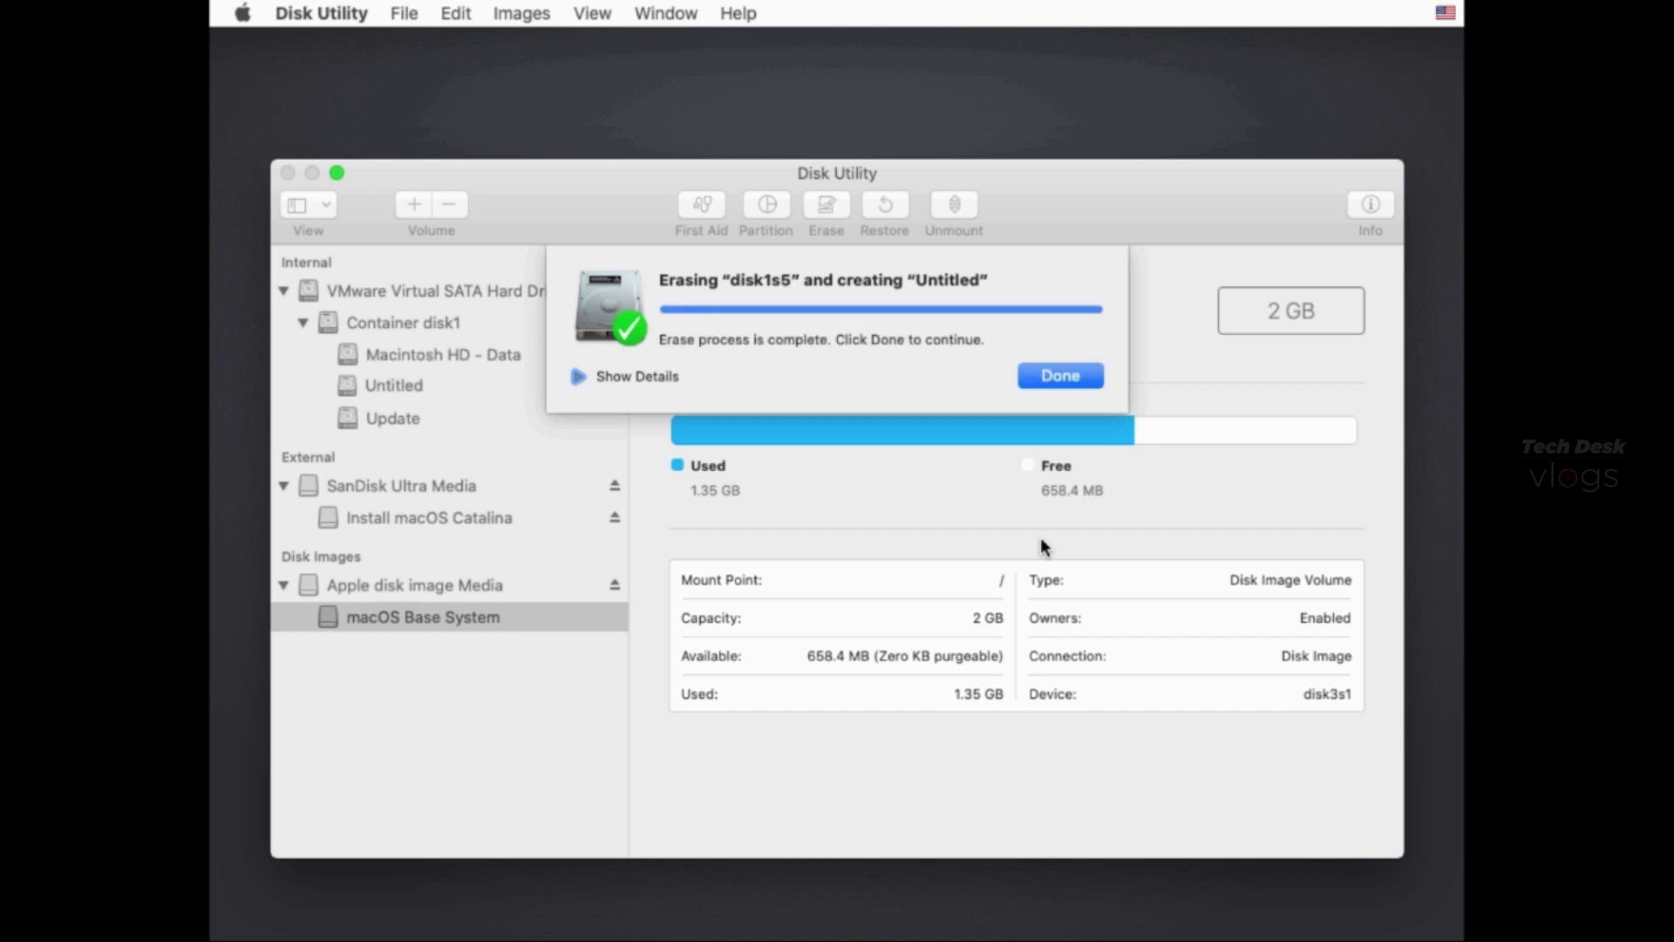
{"action": "left_click", "coordinate": [1057, 377]}
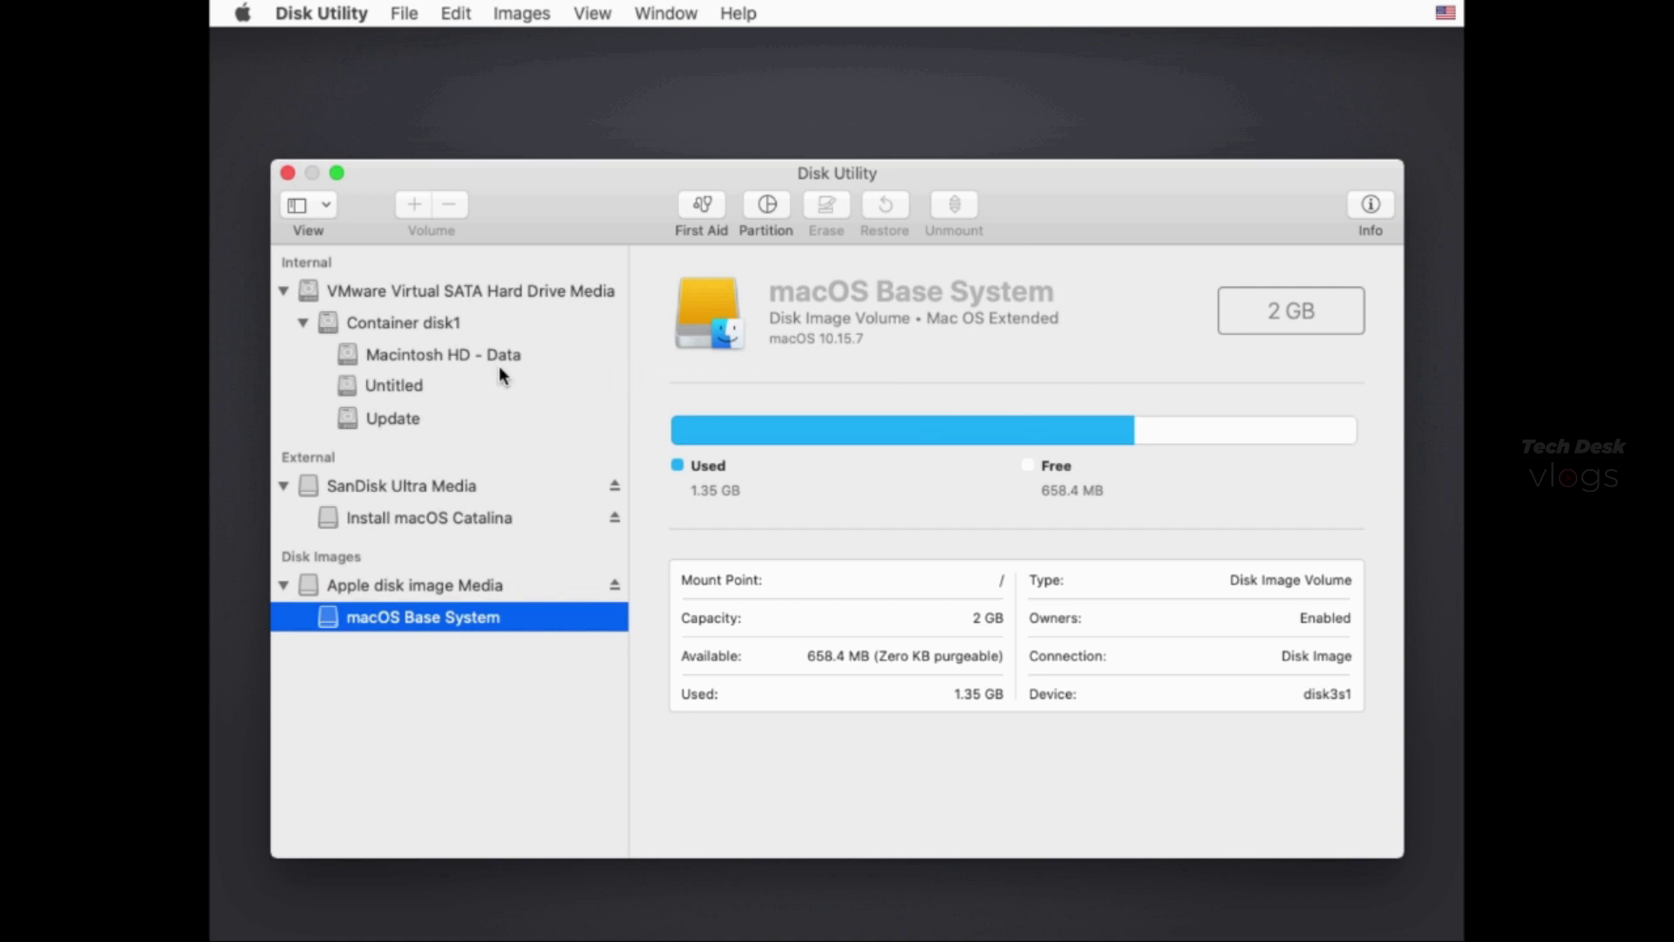
{"action": "left_click", "coordinate": [394, 385]}
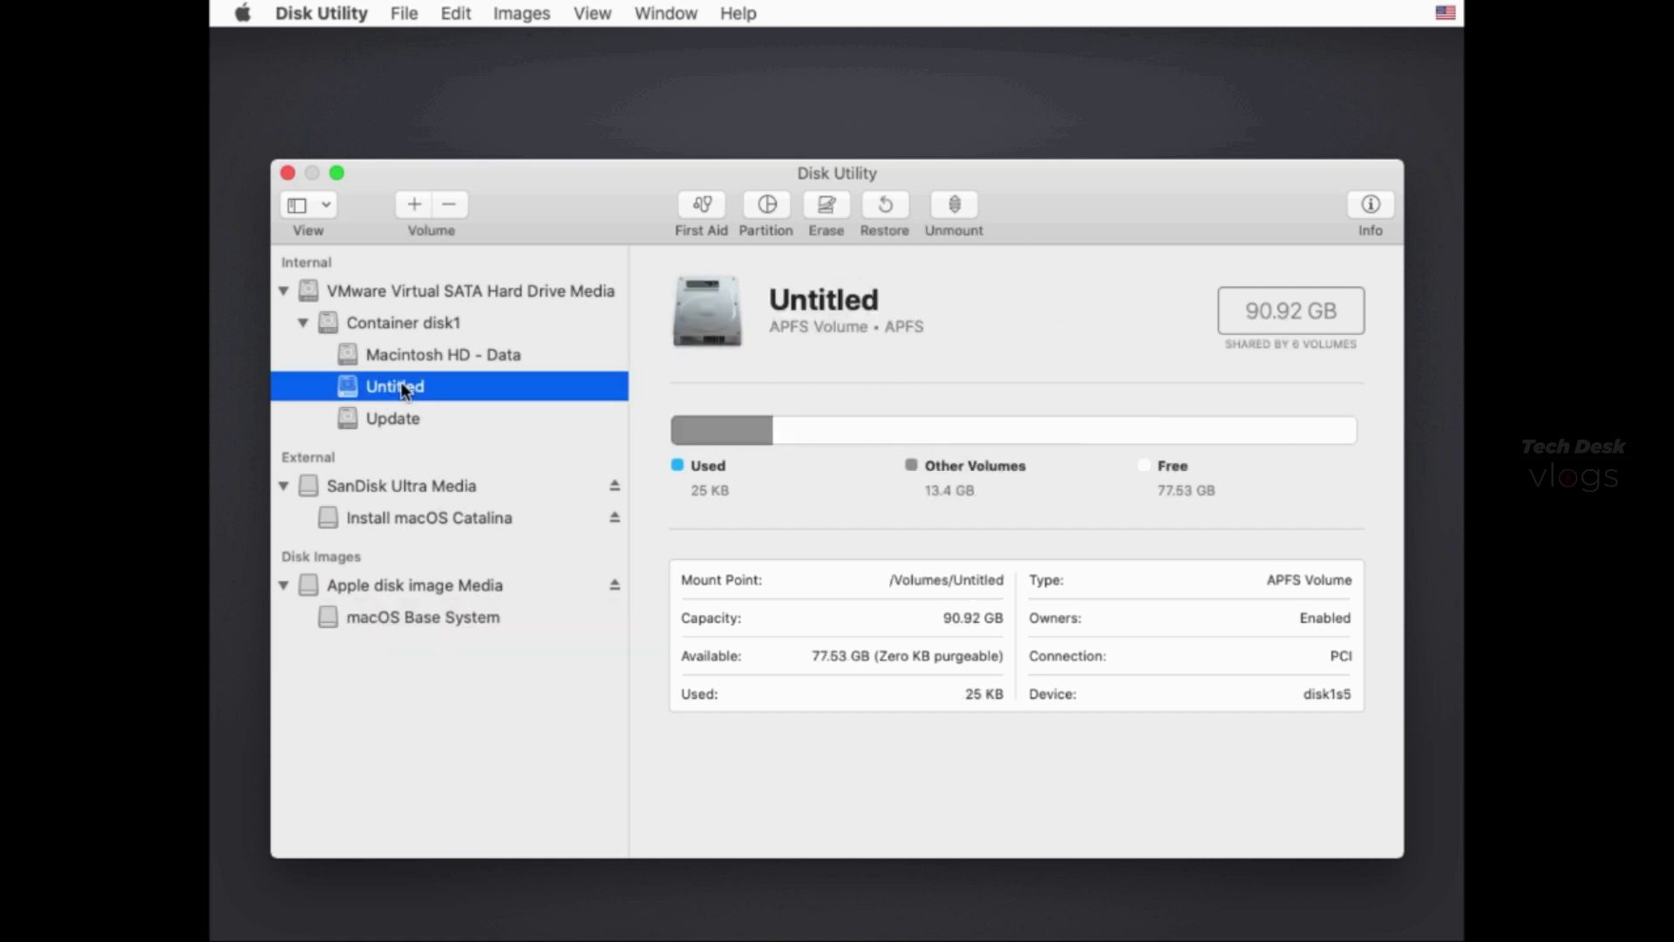
{"action": "right_click", "coordinate": [404, 390]}
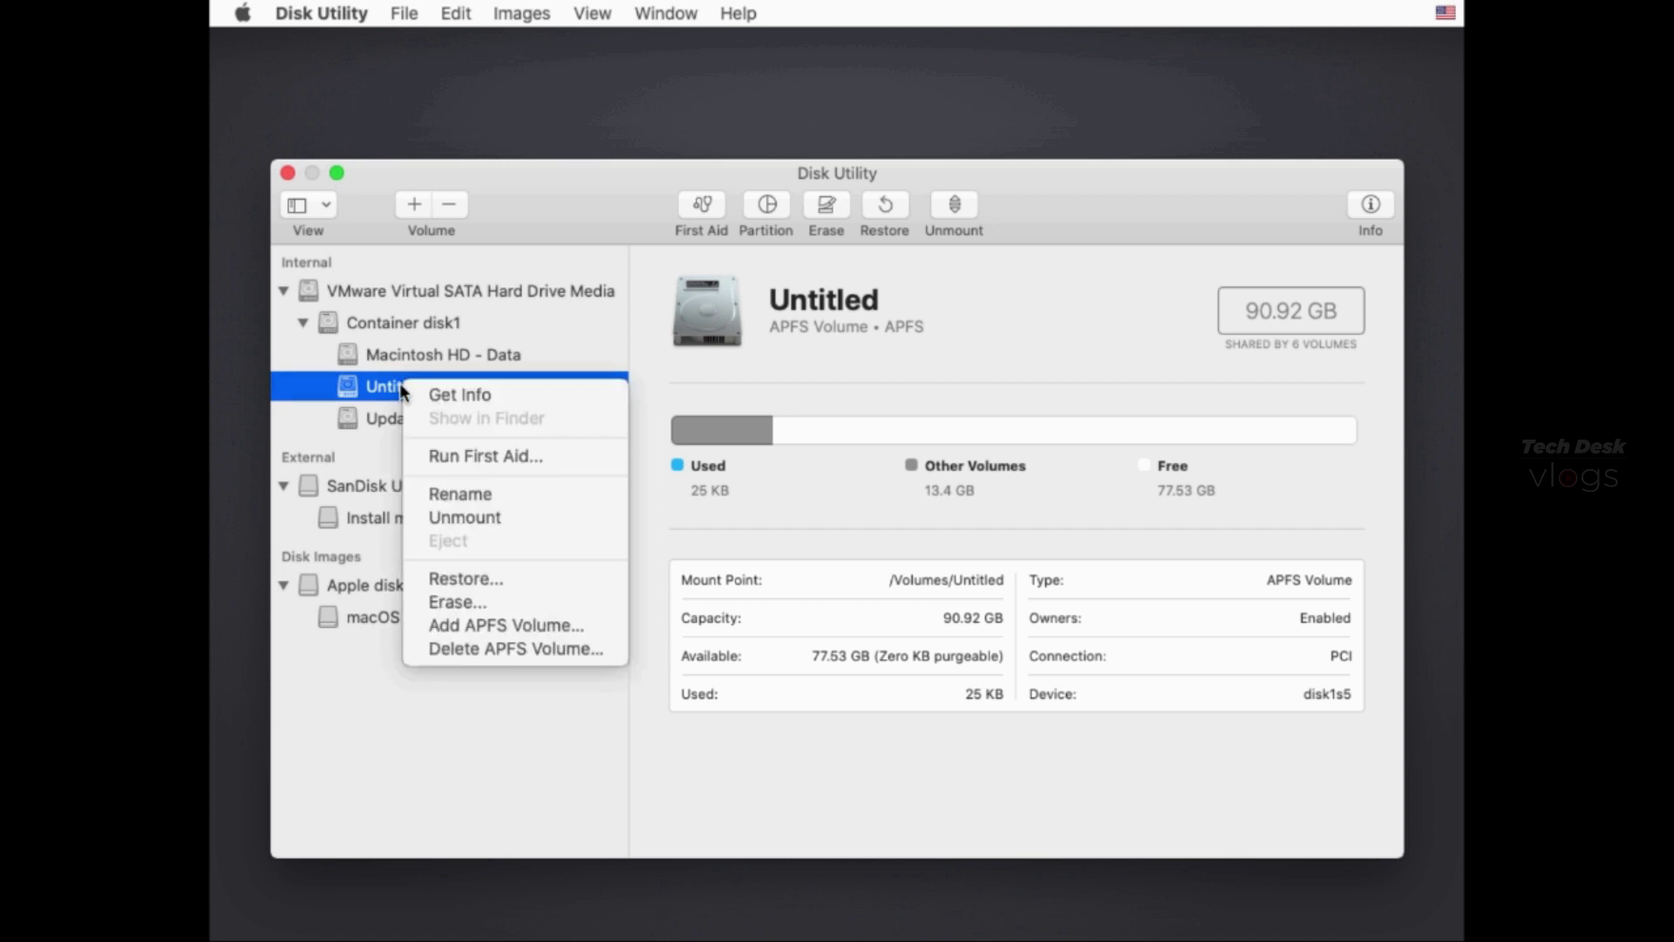
Delete the Update APFS volume.
{"action": "left_click", "coordinate": [482, 495]}
{"action": "left_click", "coordinate": [378, 419]}
{"action": "right_click", "coordinate": [379, 417]}
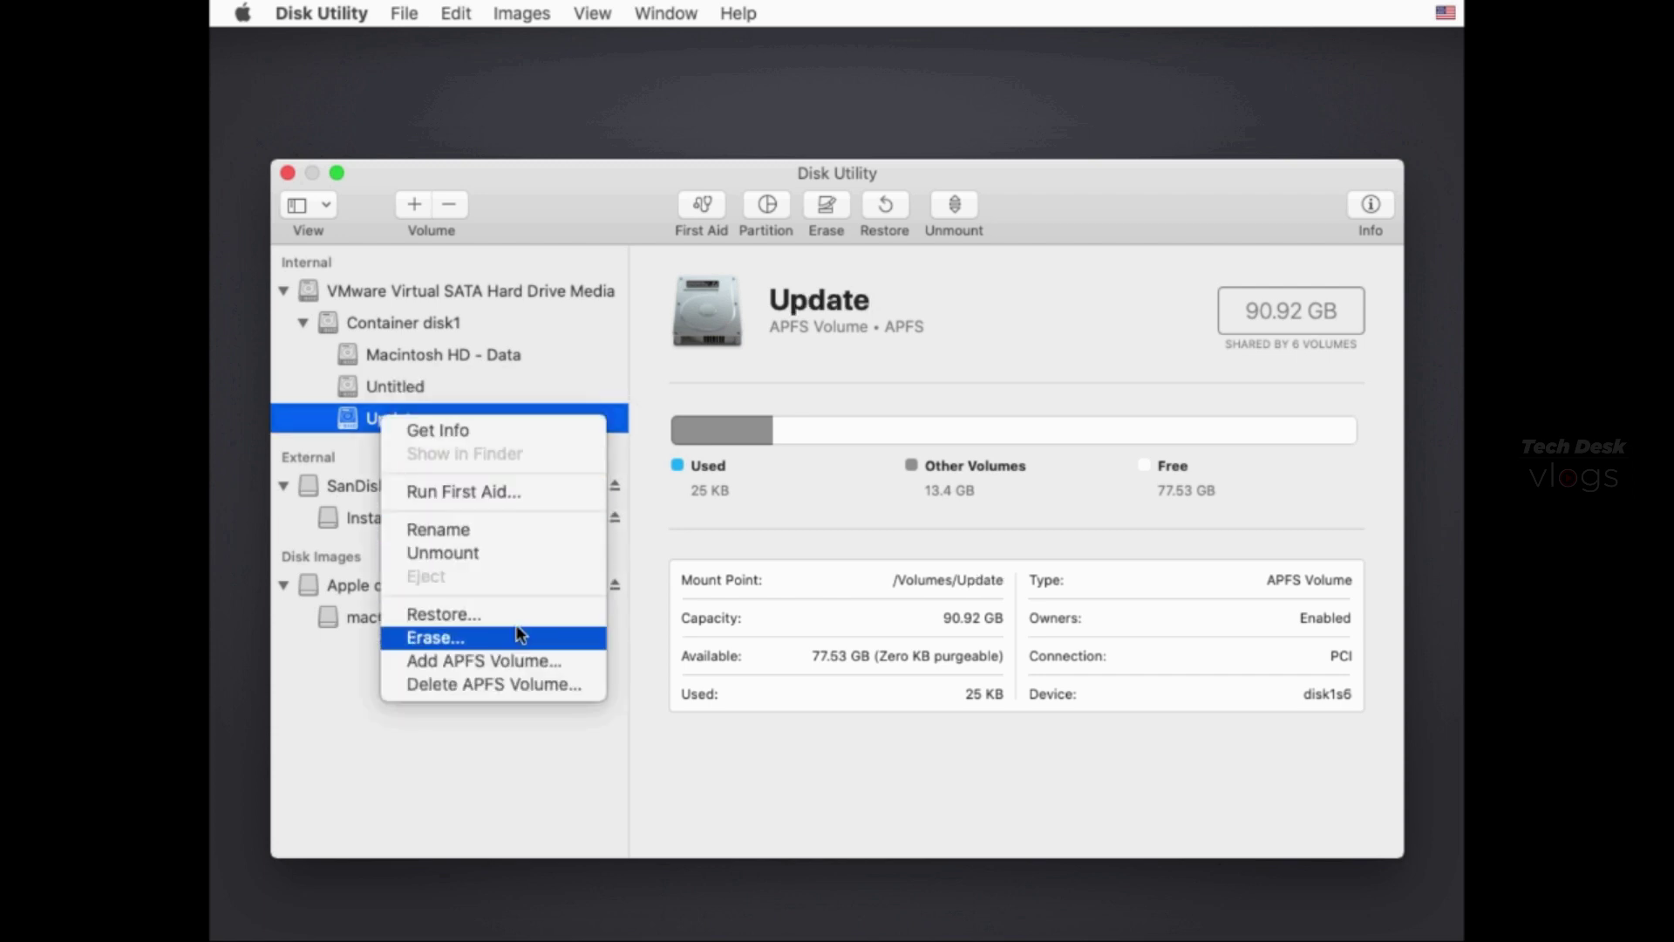
{"action": "left_click", "coordinate": [536, 684]}
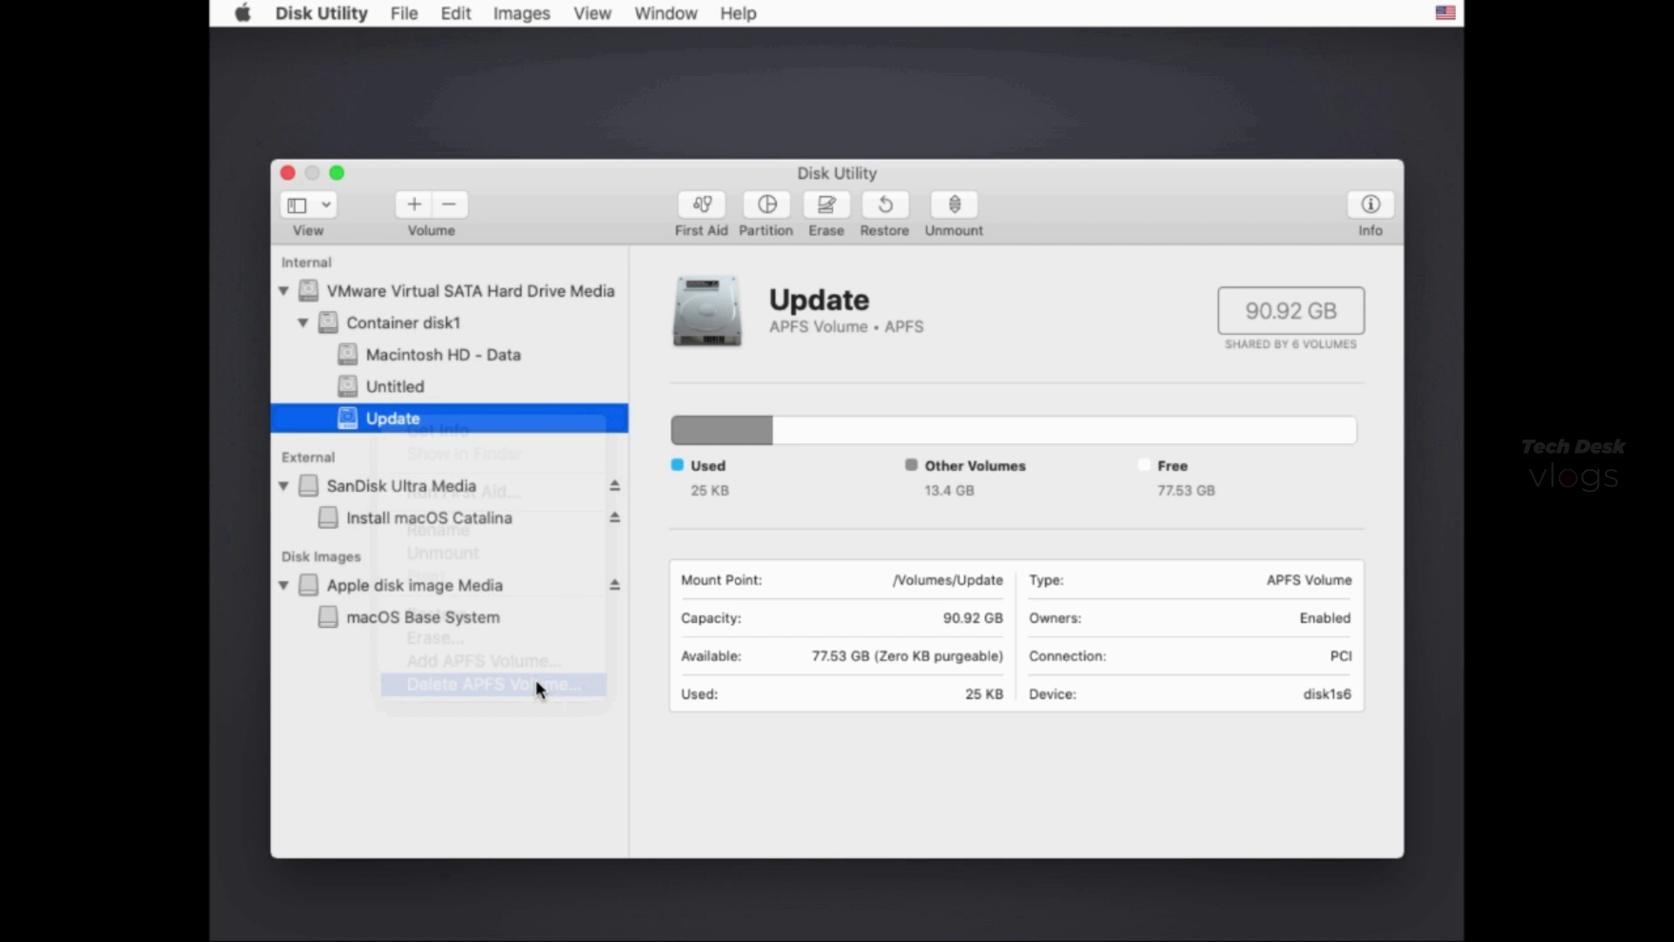
{"action": "left_click", "coordinate": [1026, 370]}
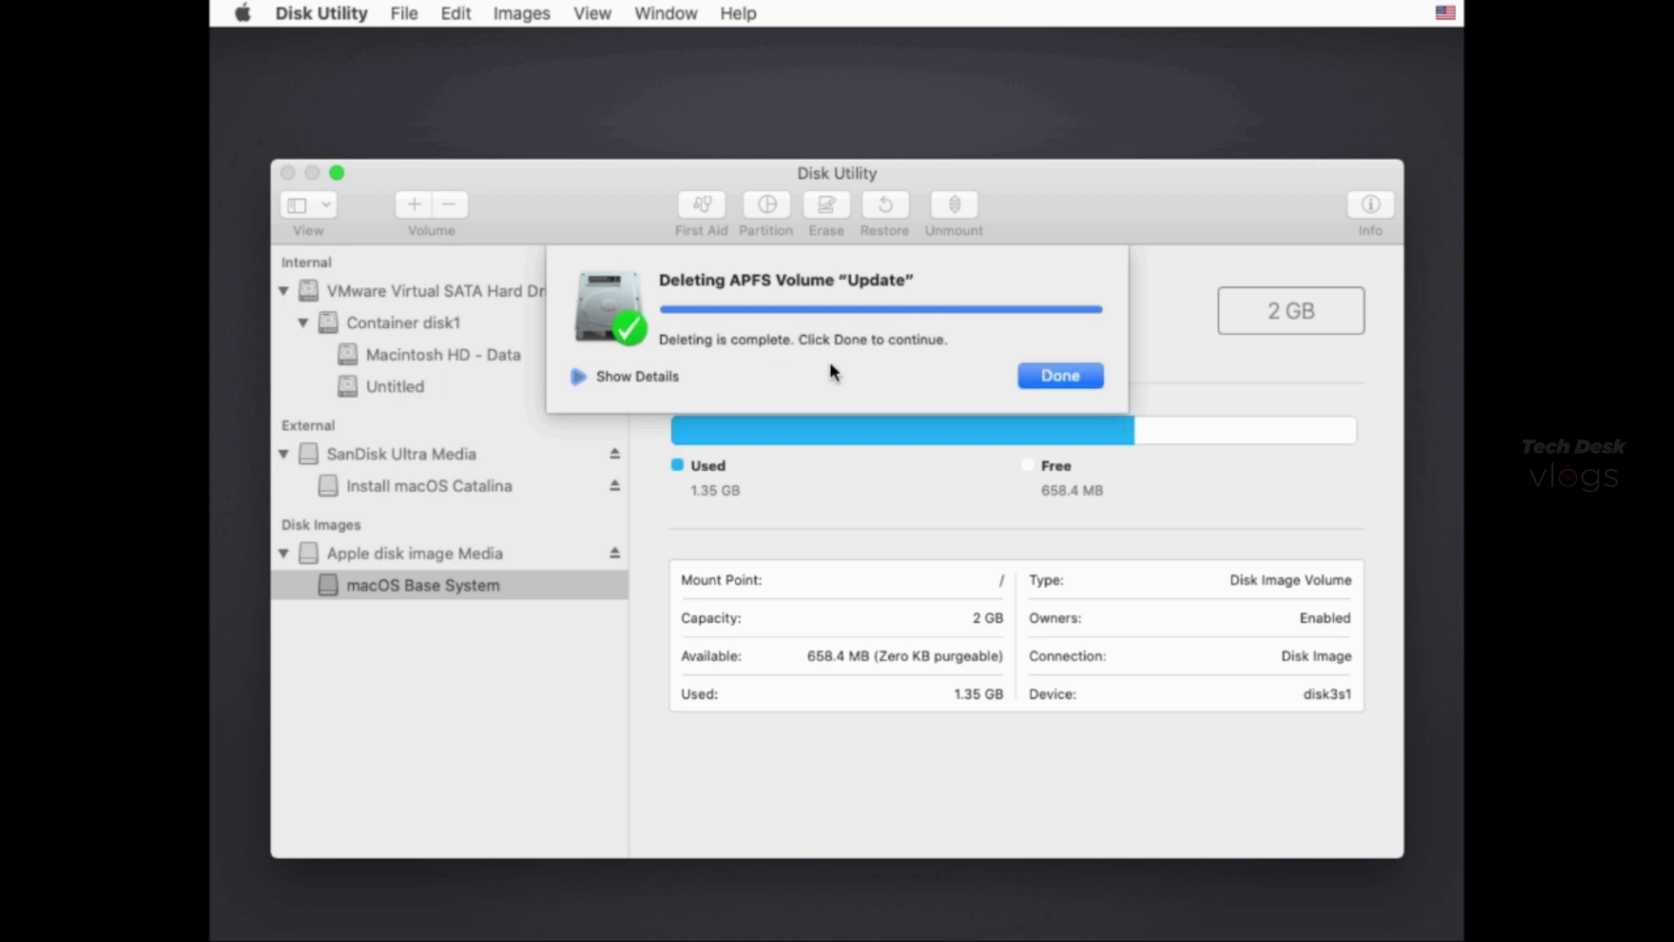
{"action": "left_click", "coordinate": [1092, 375]}
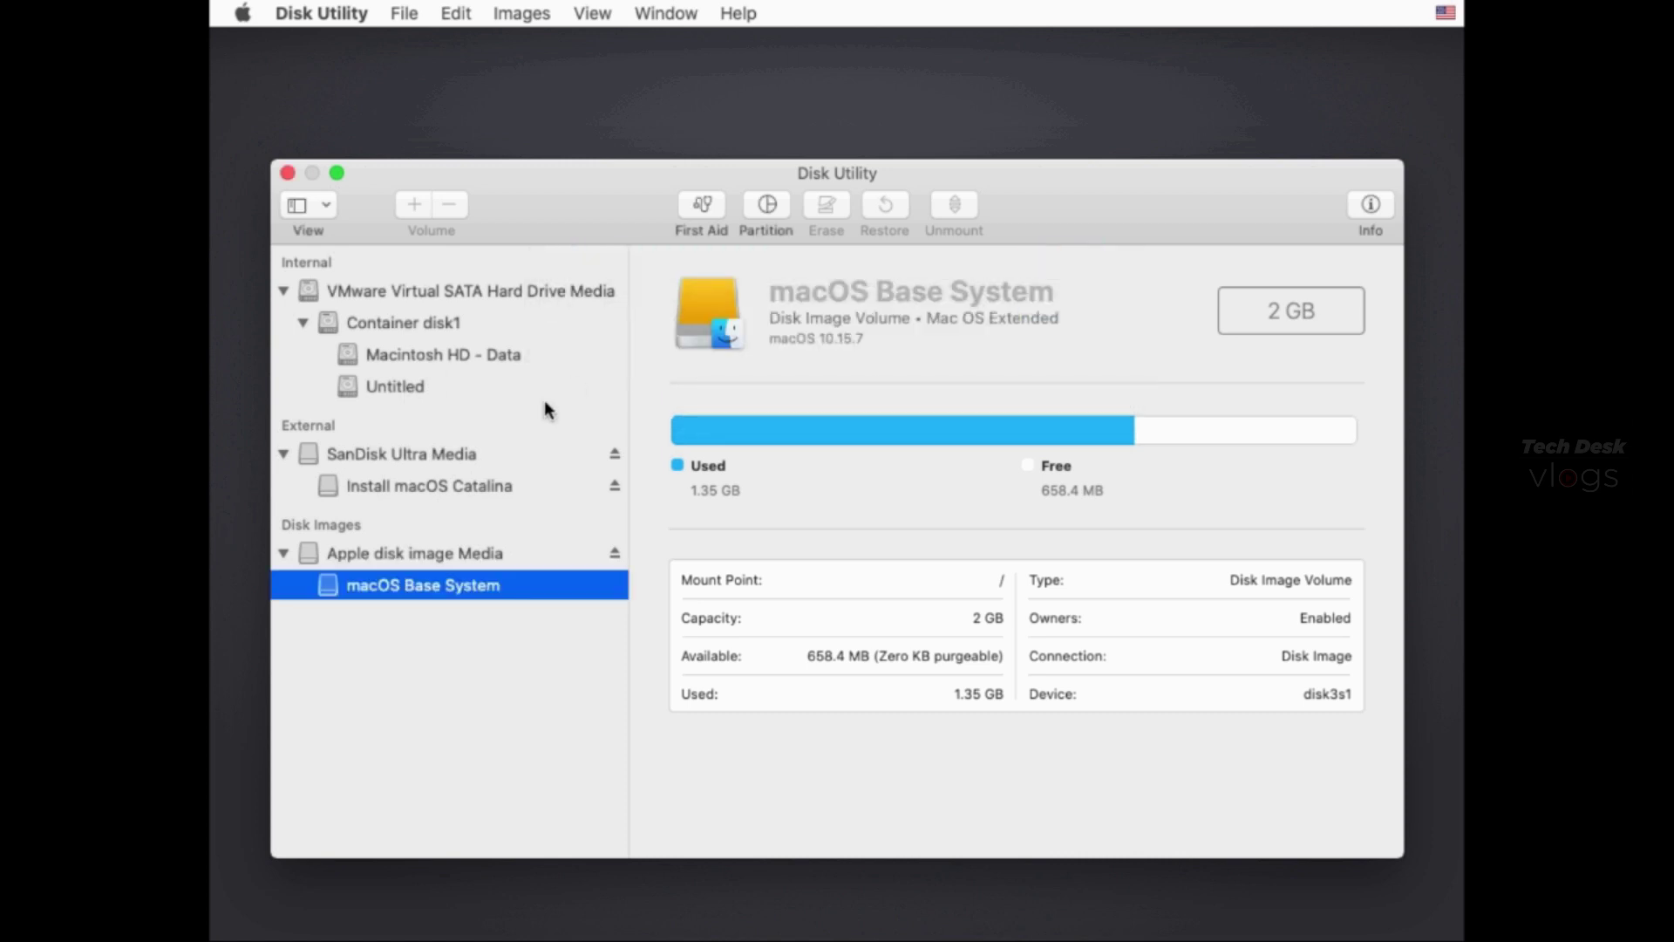
Delete the Untitled APFS volume, then select Container disk1.
{"action": "right_click", "coordinate": [389, 389]}
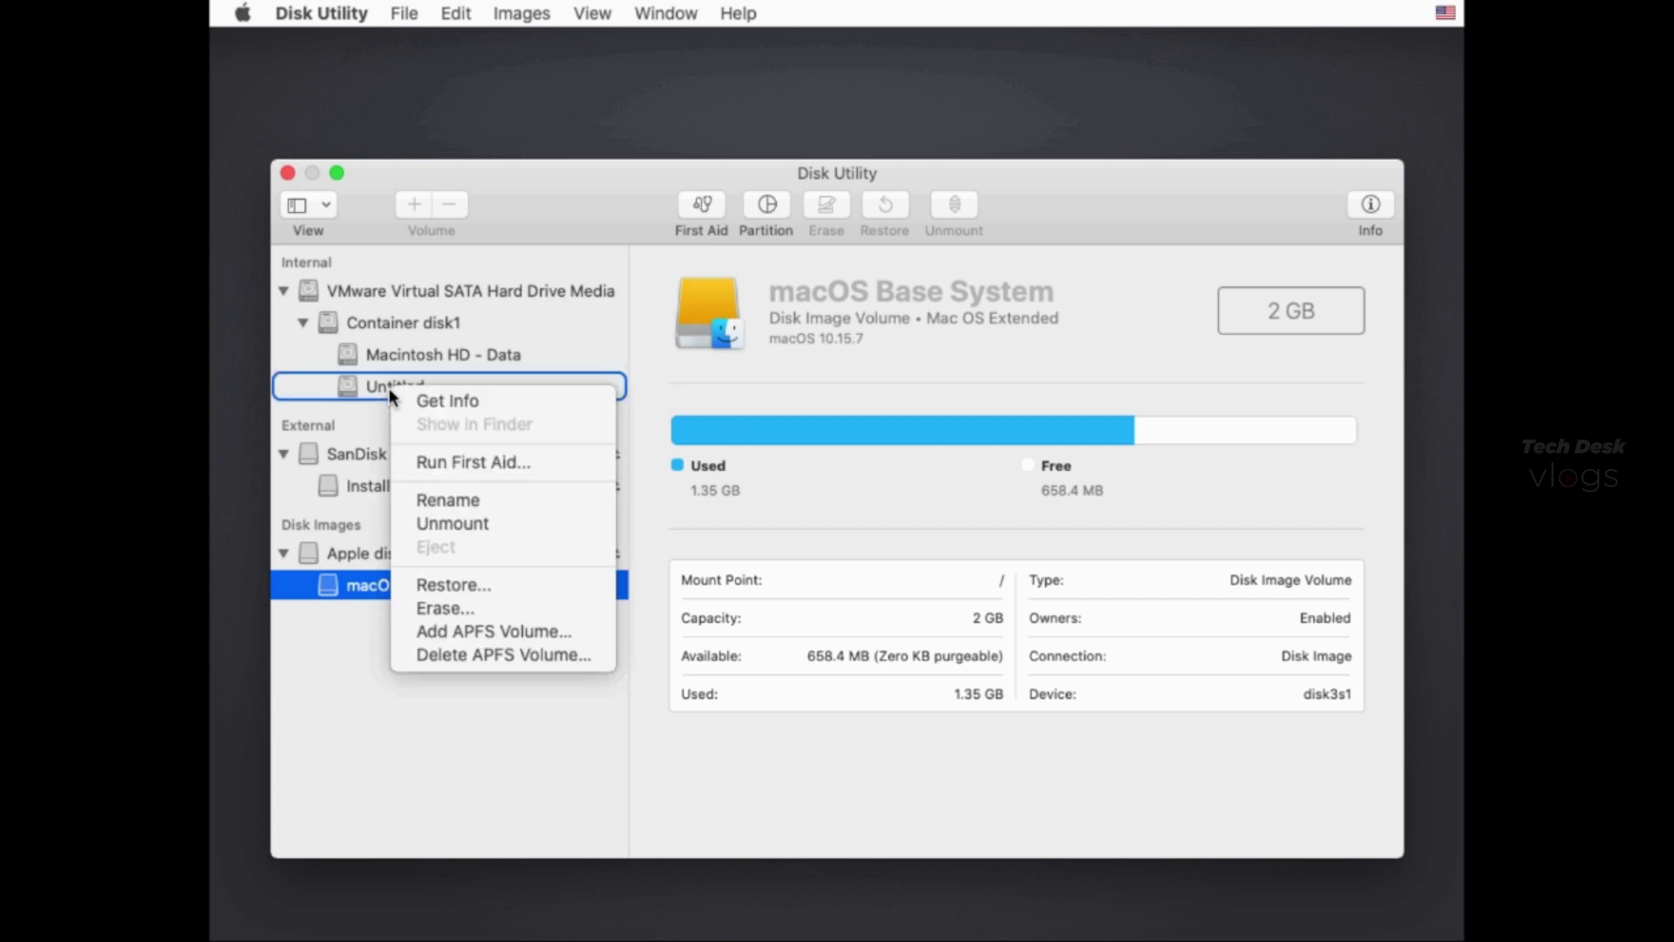
{"action": "left_click", "coordinate": [561, 655]}
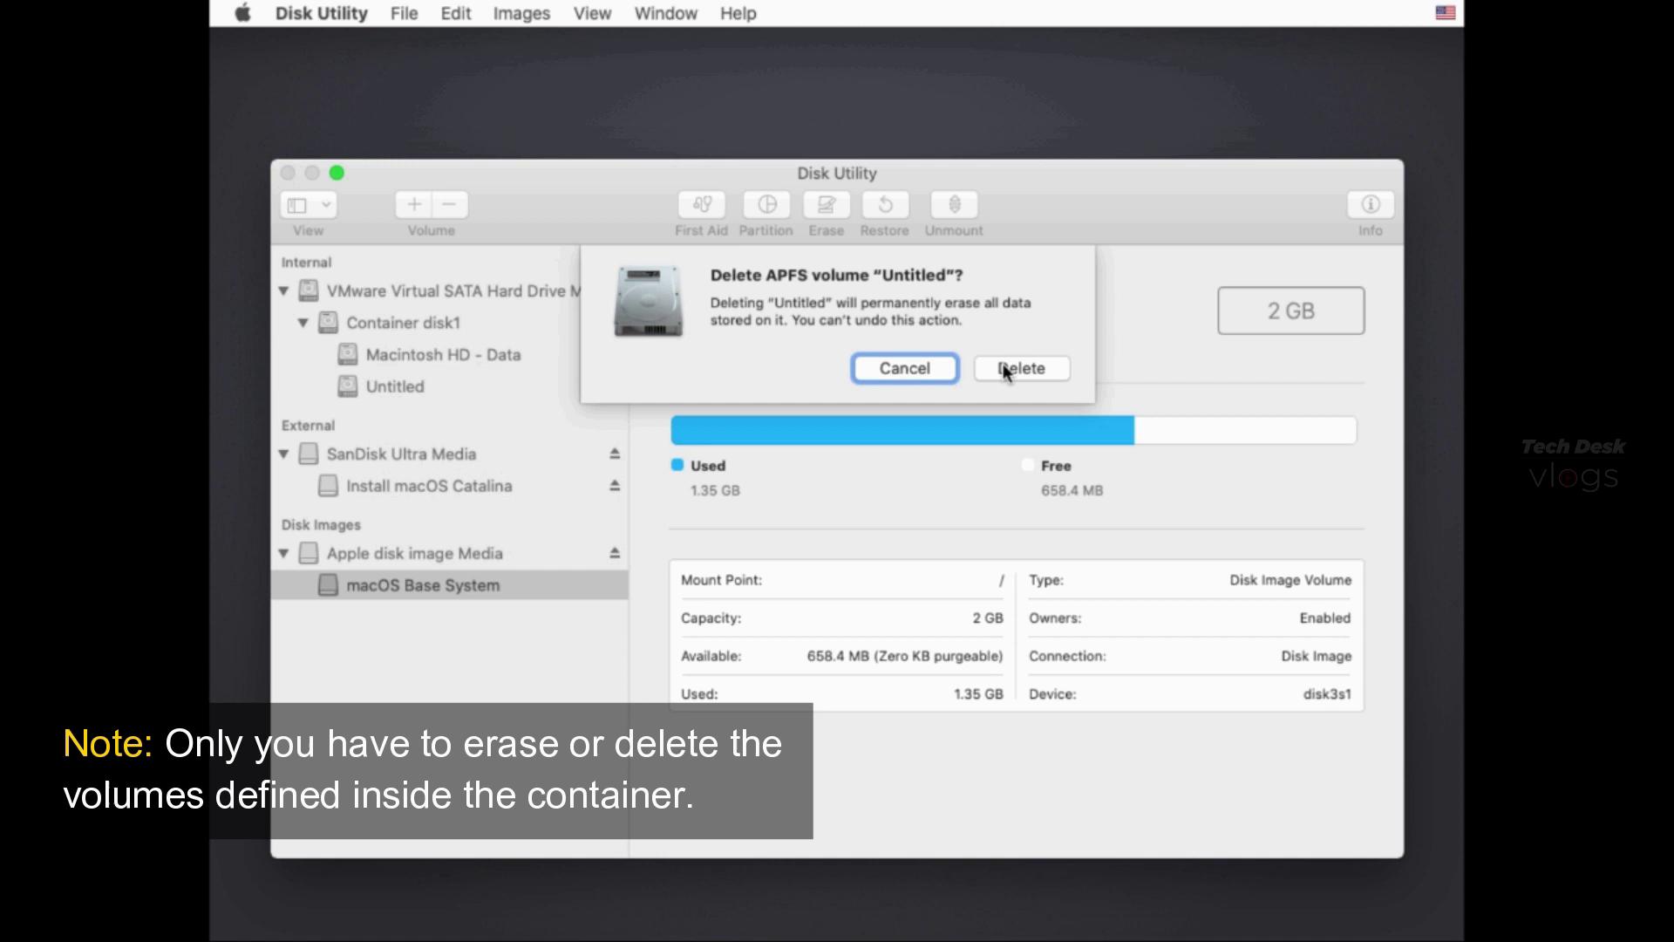
{"action": "left_click", "coordinate": [1003, 365]}
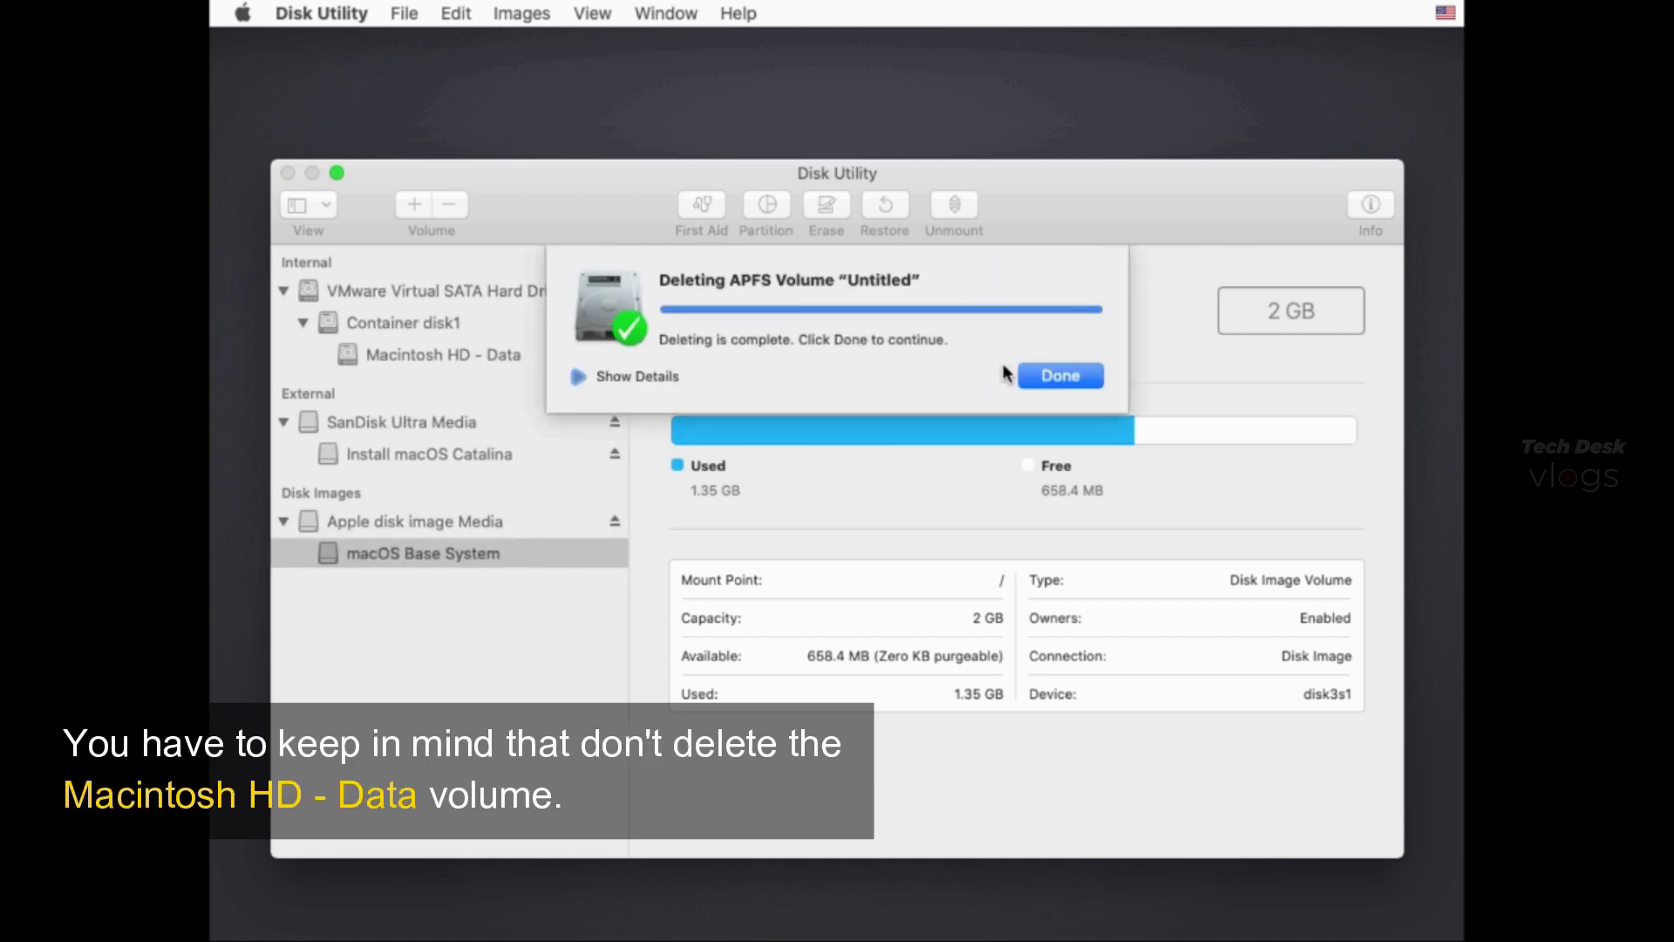
{"action": "left_click", "coordinate": [1036, 373]}
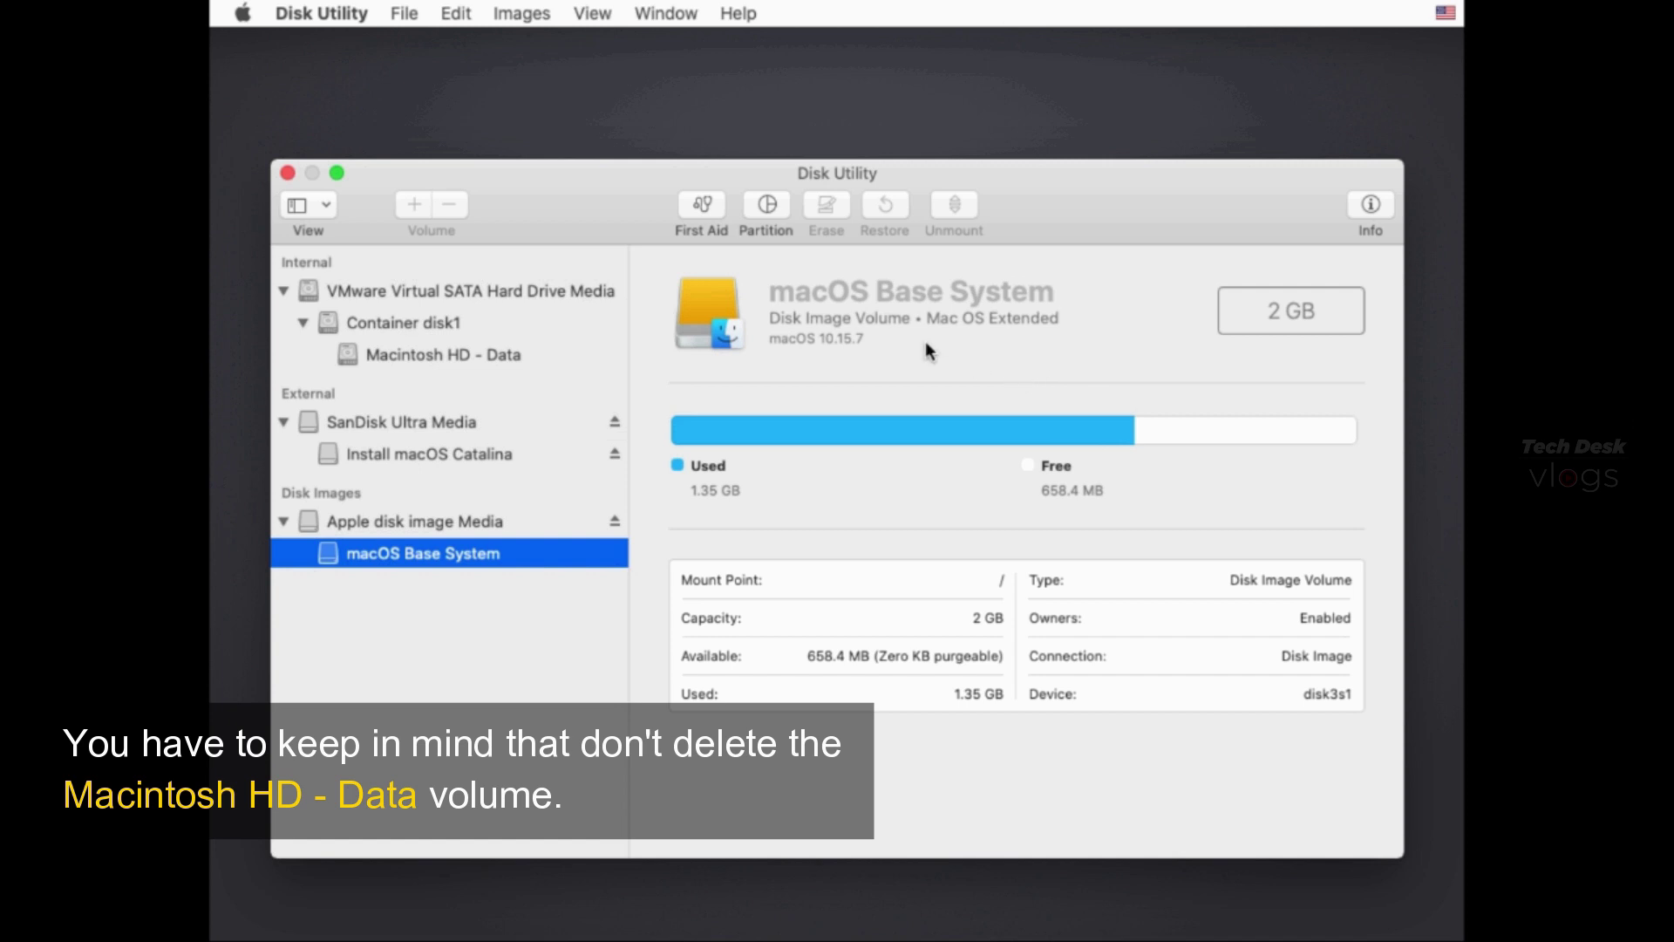
{"action": "left_click", "coordinate": [445, 319]}
Add a new APFS volume named 'Macintosh HD' to Container disk1.
{"action": "right_click", "coordinate": [422, 330]}
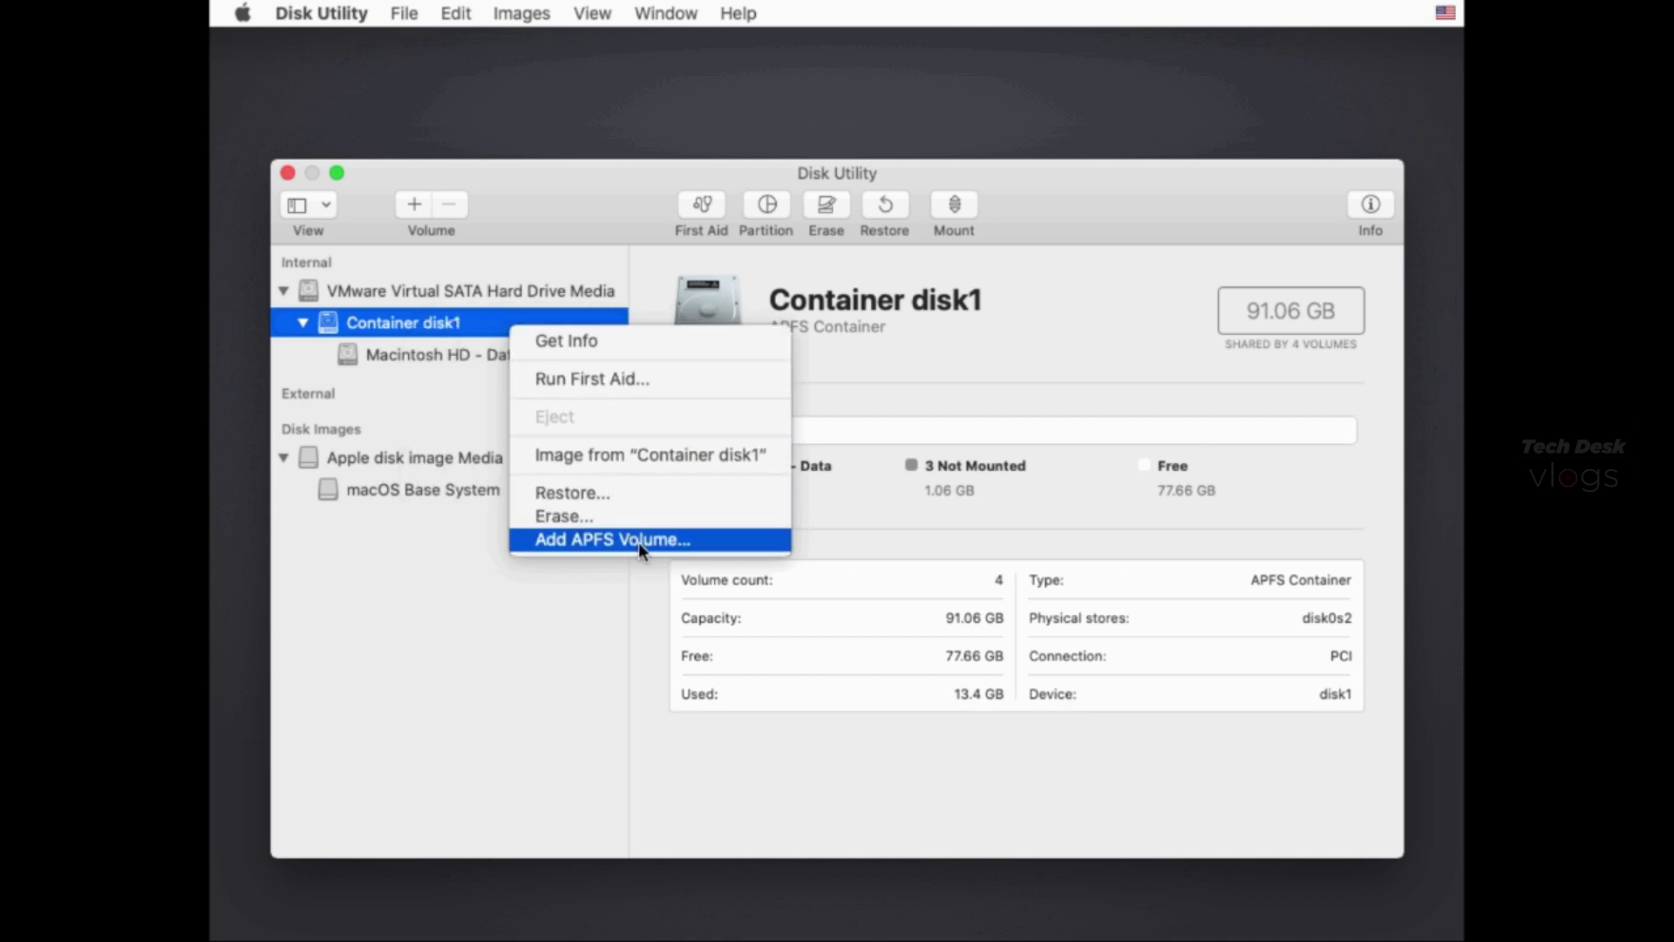
{"action": "left_click", "coordinate": [639, 542]}
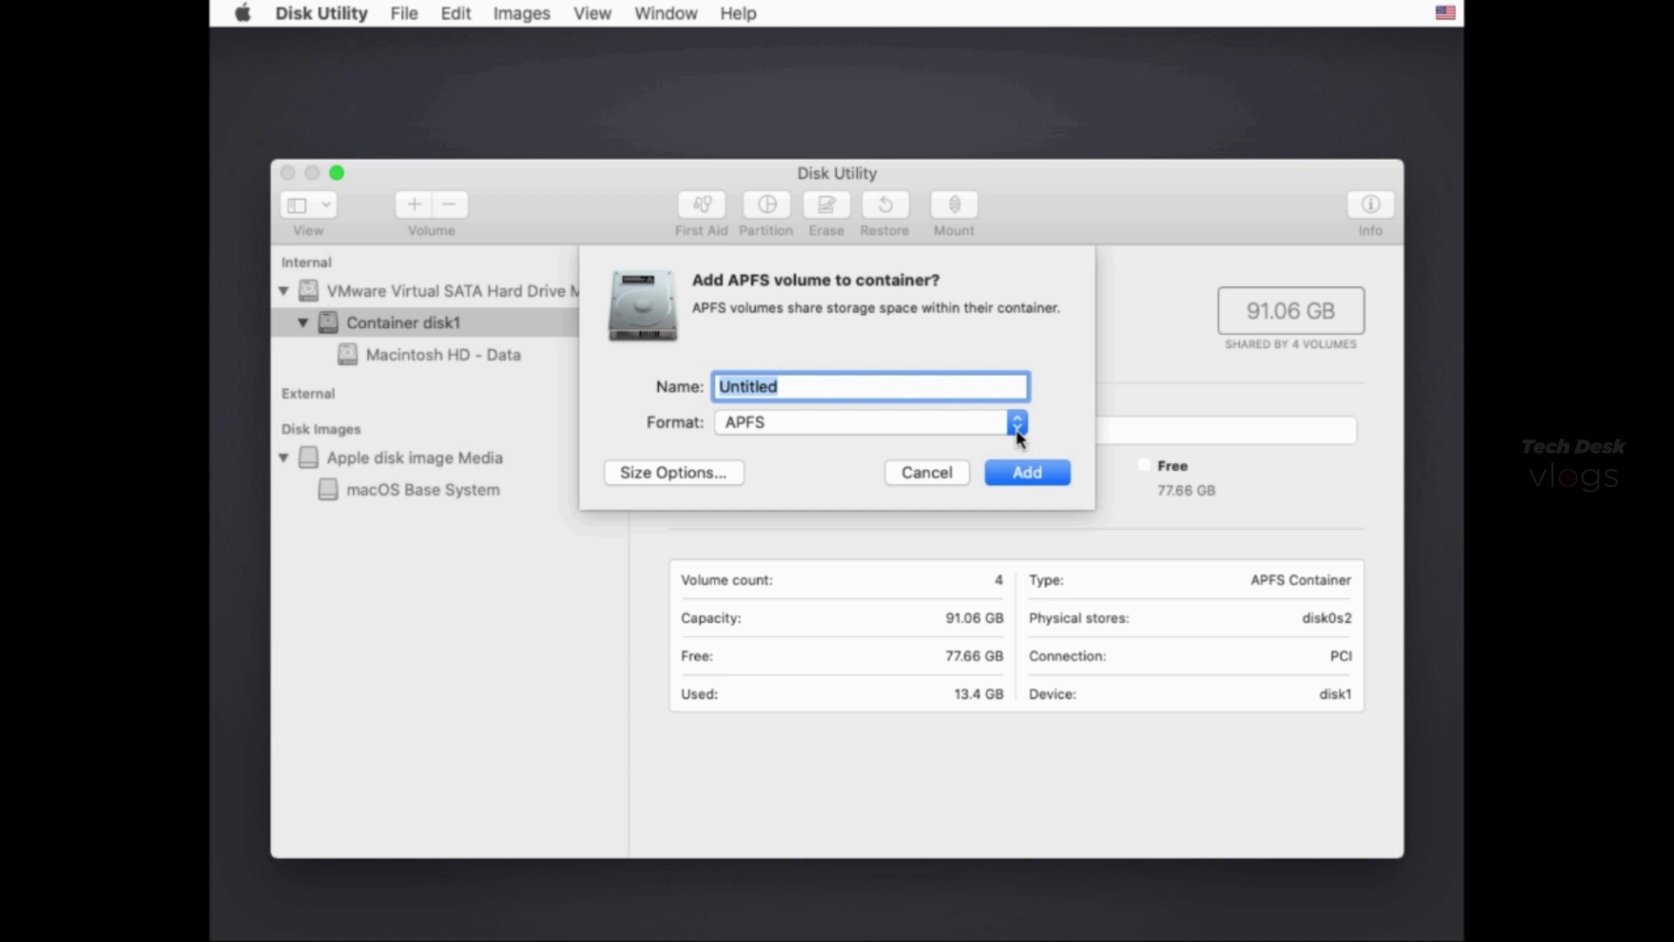
{"action": "type", "text": "Macintosh HD"}
{"action": "left_click", "coordinate": [1049, 482]}
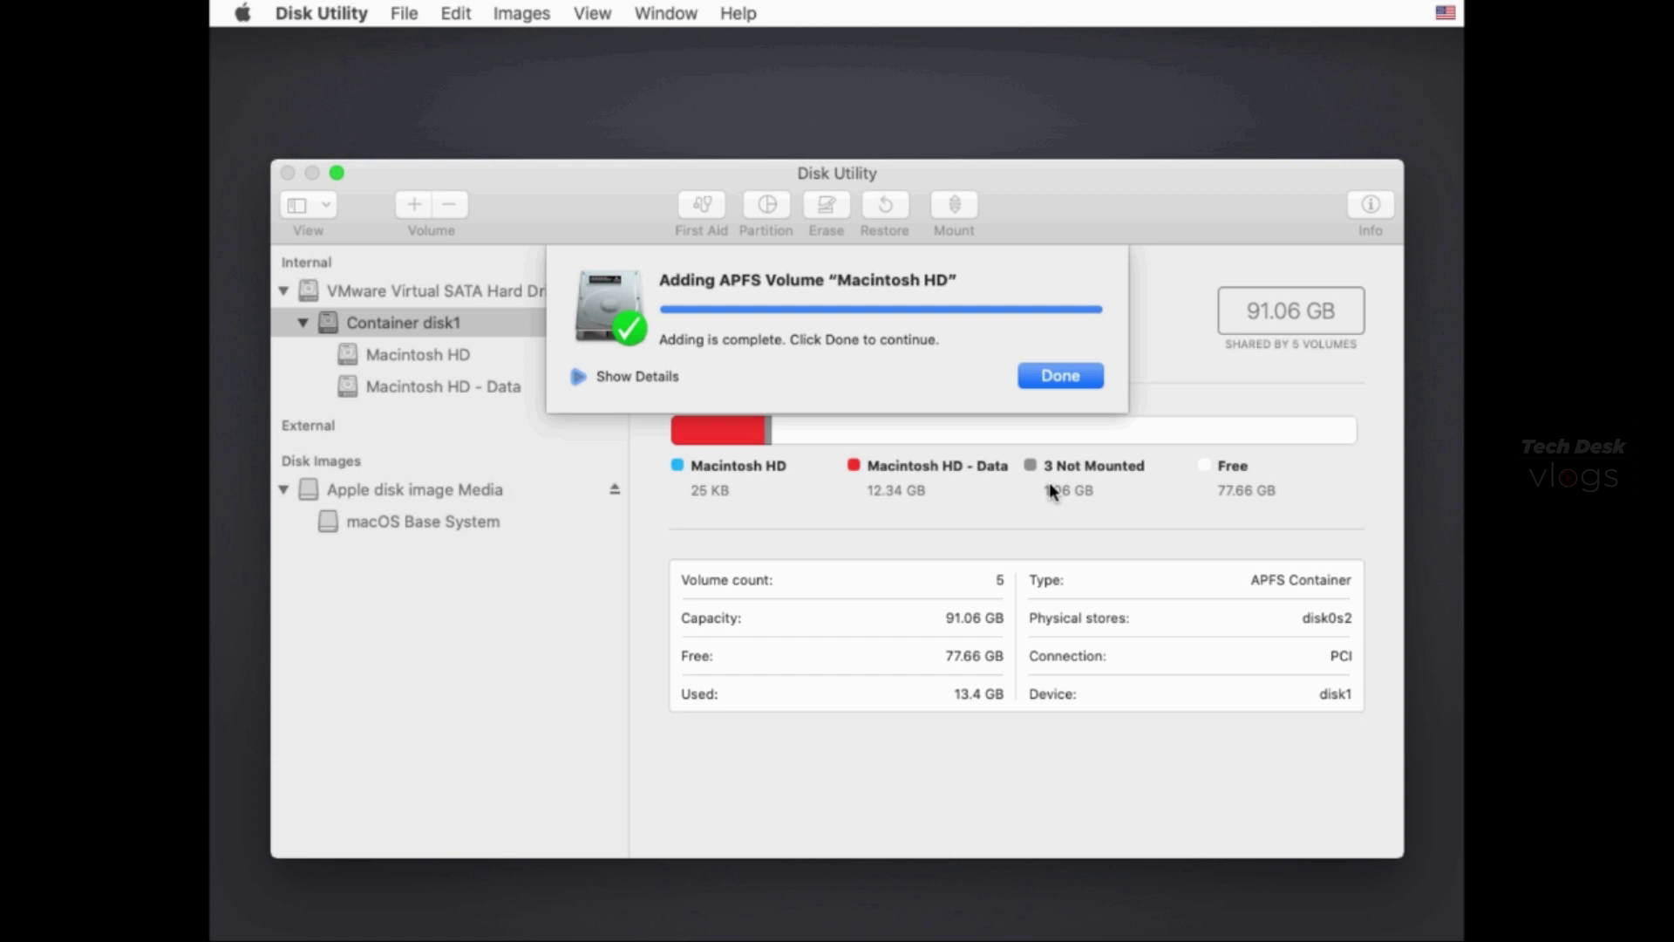
{"action": "left_click", "coordinate": [1031, 375]}
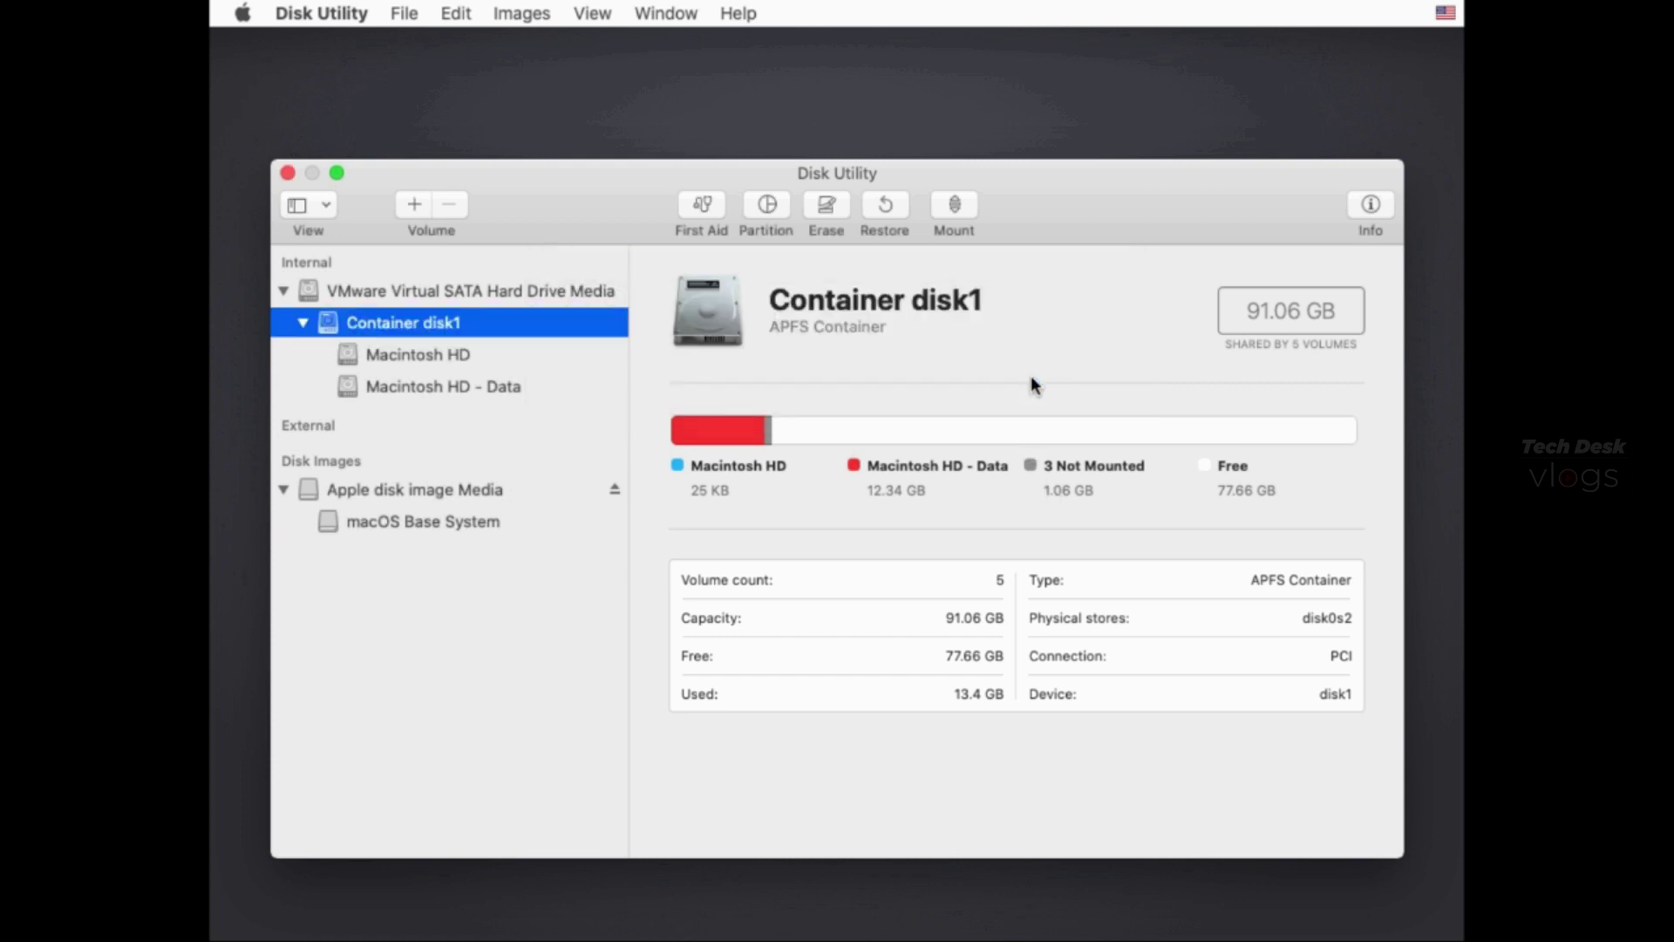
Compare the details of the Macintosh HD and Macintosh HD - Data volumes.
{"action": "left_click", "coordinate": [468, 357]}
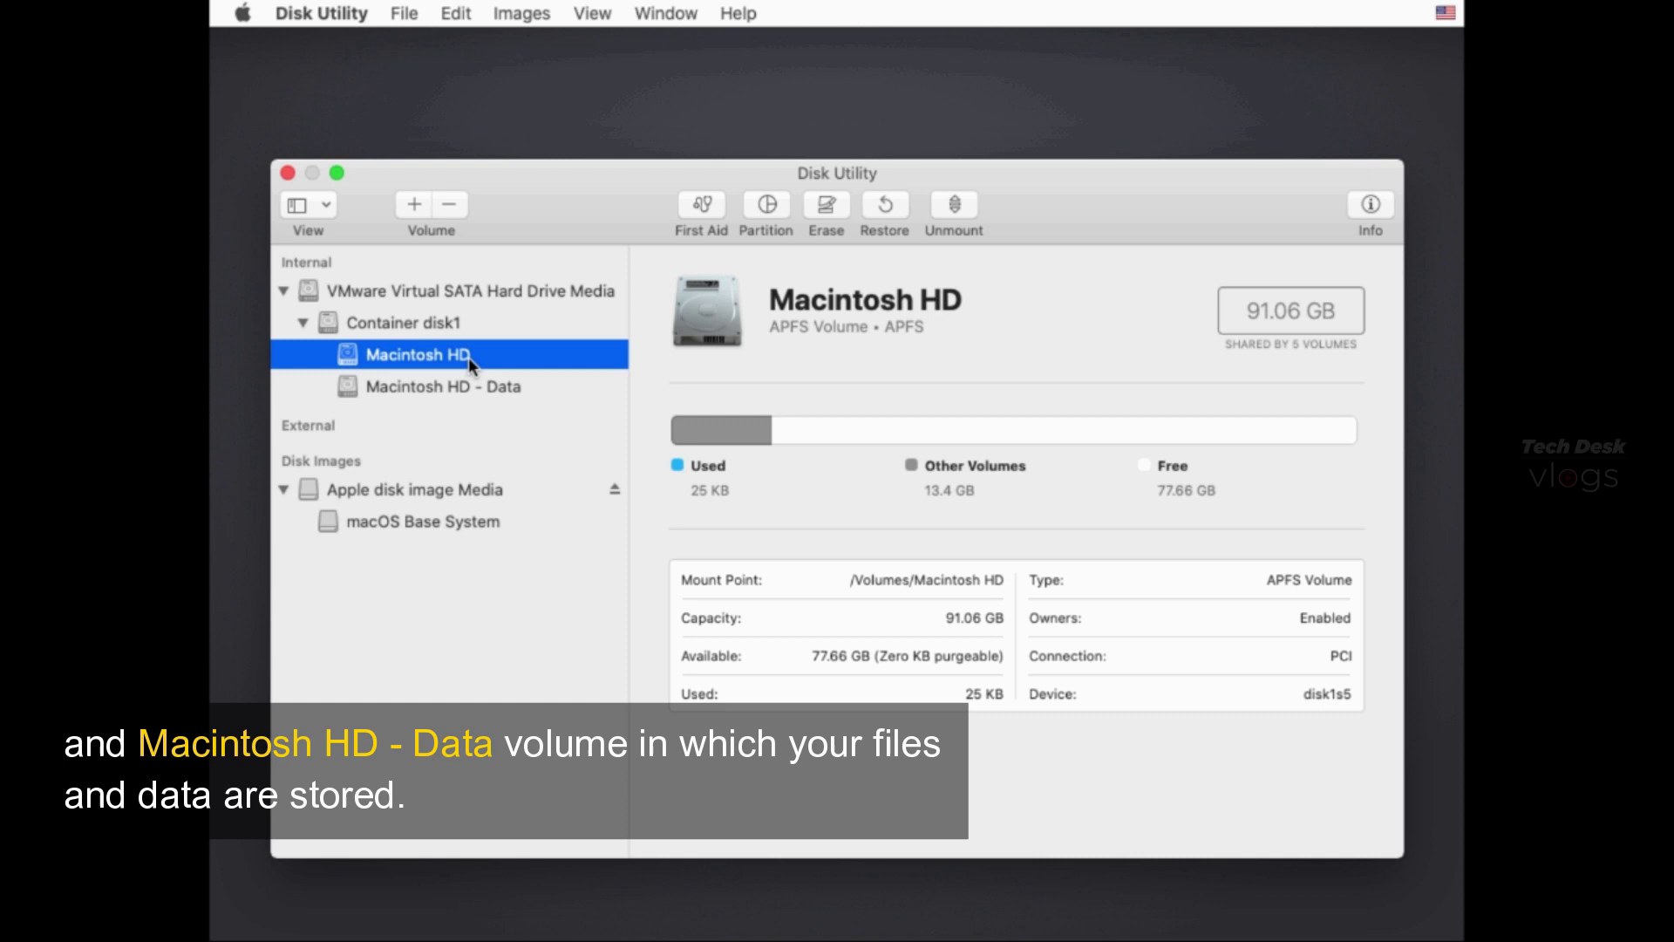
{"action": "left_click", "coordinate": [473, 381]}
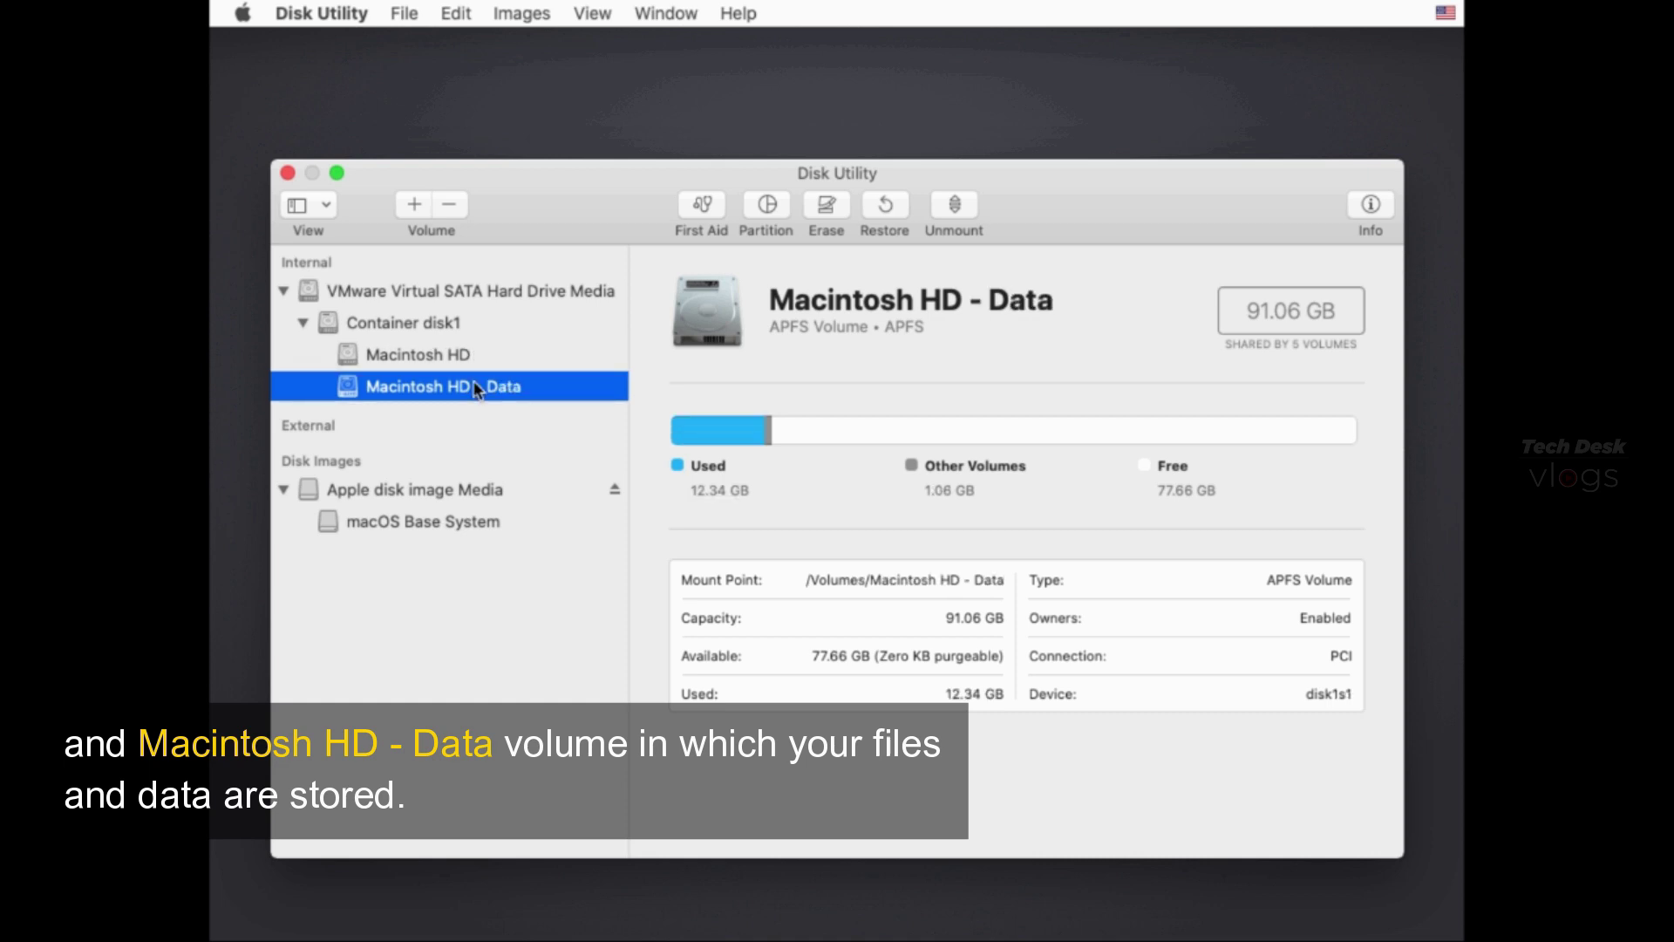
{"action": "left_click", "coordinate": [474, 354]}
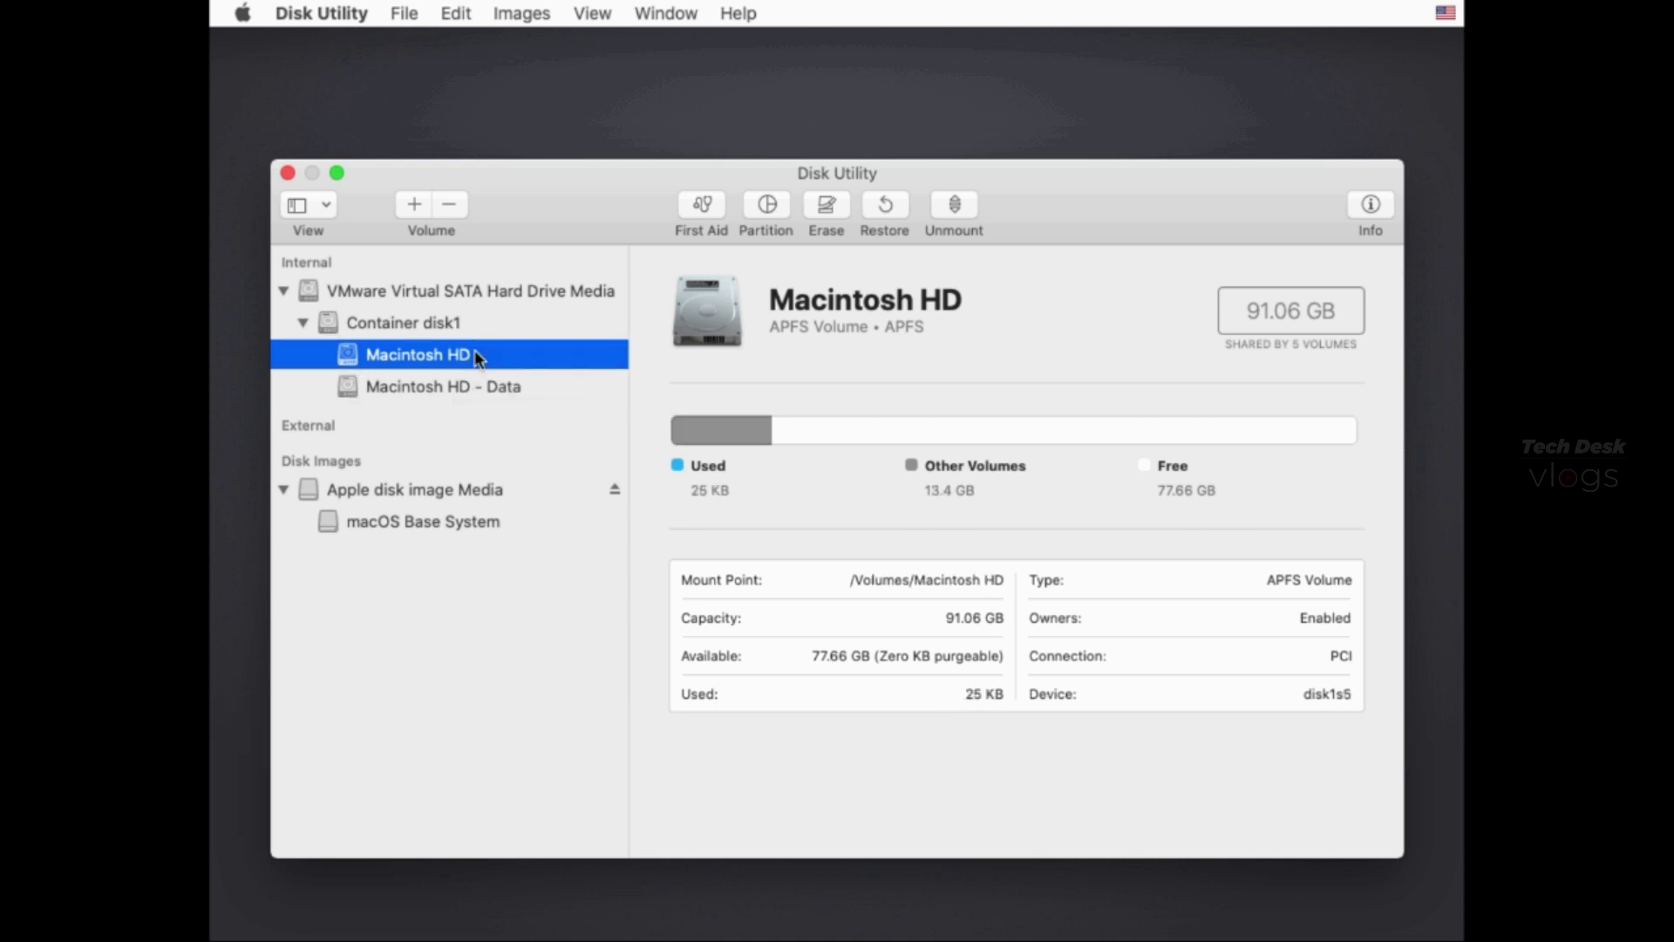
Start Install macOS, agree to the Catalina licence, and install onto Macintosh HD.
{"action": "left_click", "coordinate": [287, 171]}
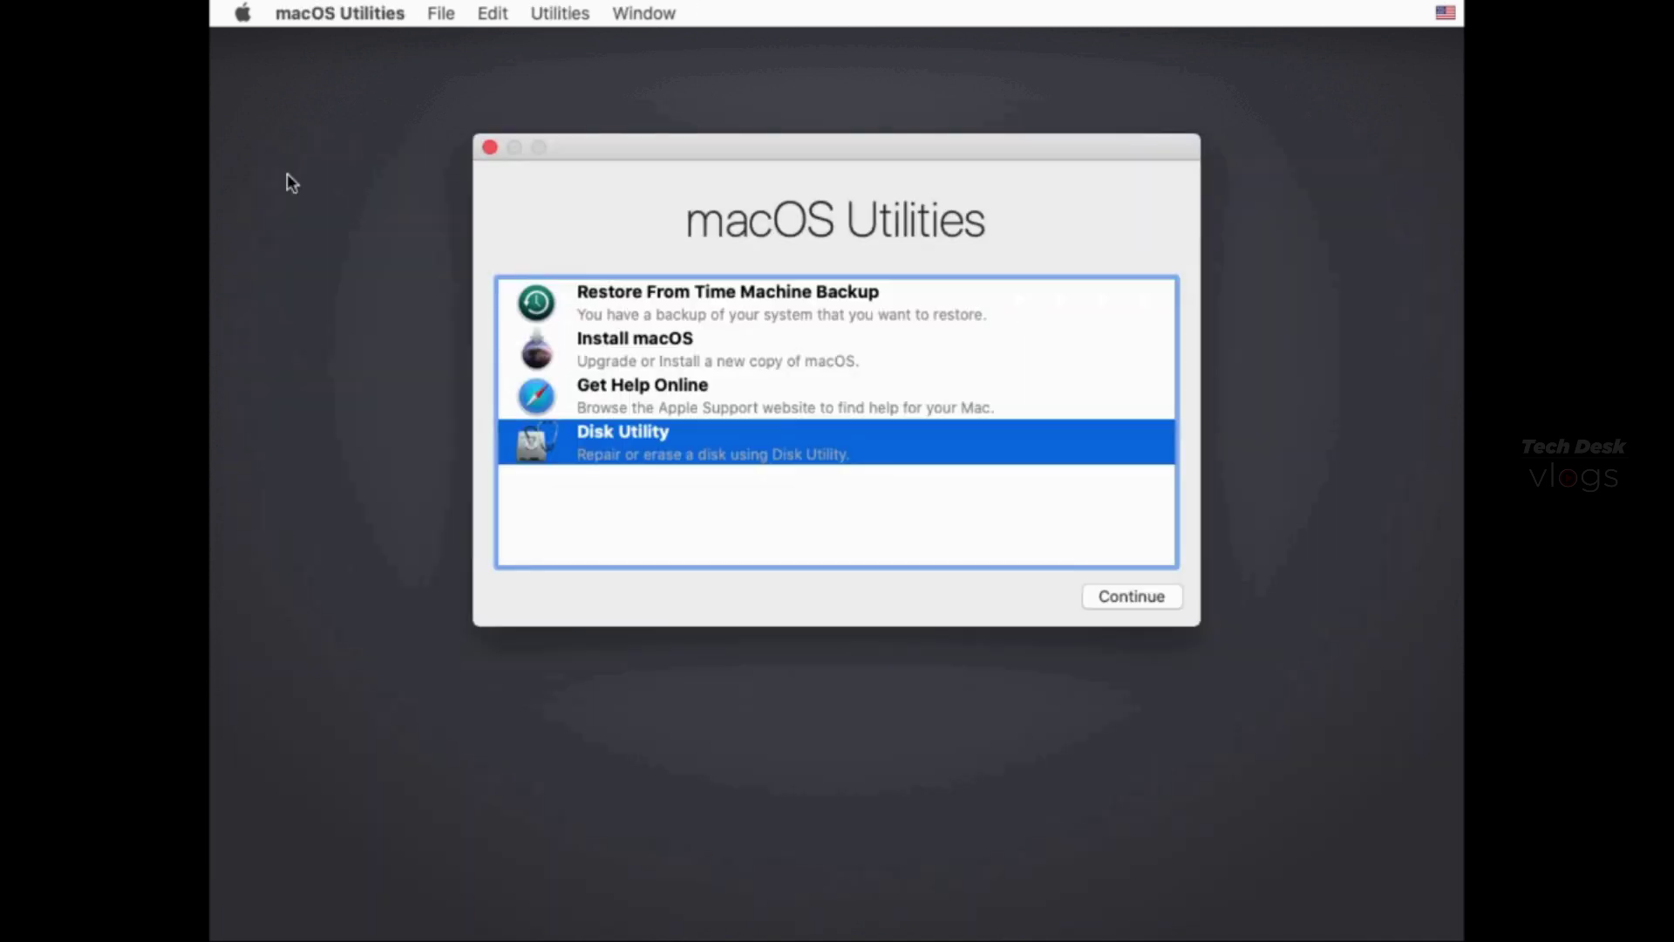
{"action": "left_click", "coordinate": [626, 342]}
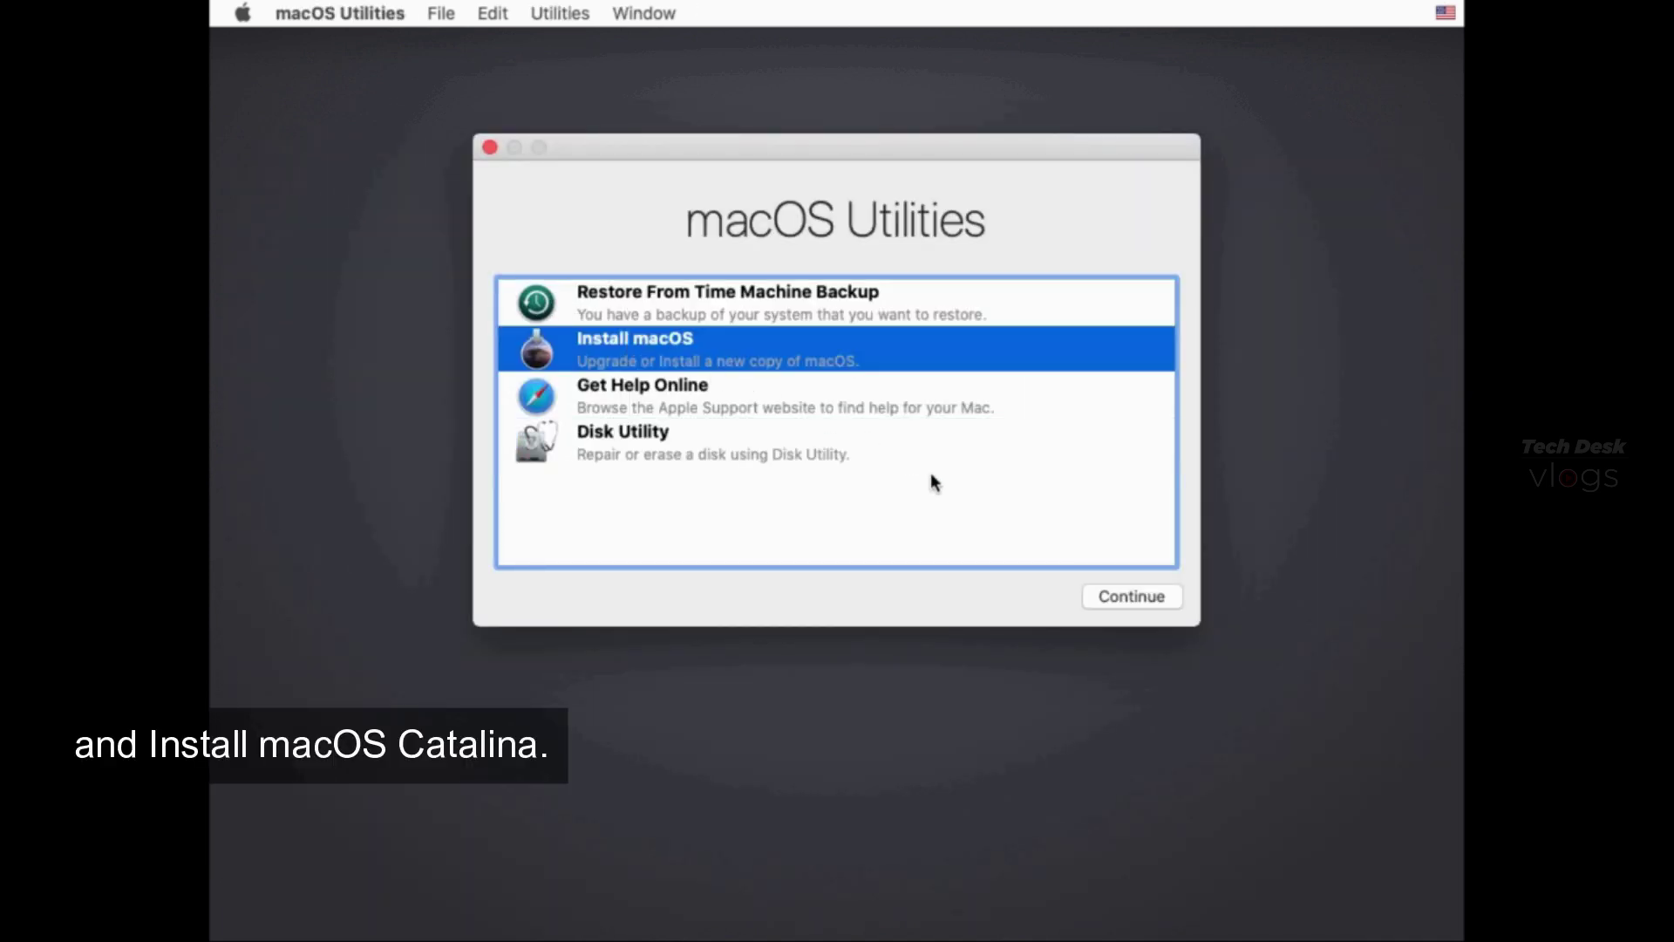
{"action": "left_click", "coordinate": [1133, 598]}
{"action": "left_click", "coordinate": [844, 761]}
{"action": "left_click", "coordinate": [891, 760]}
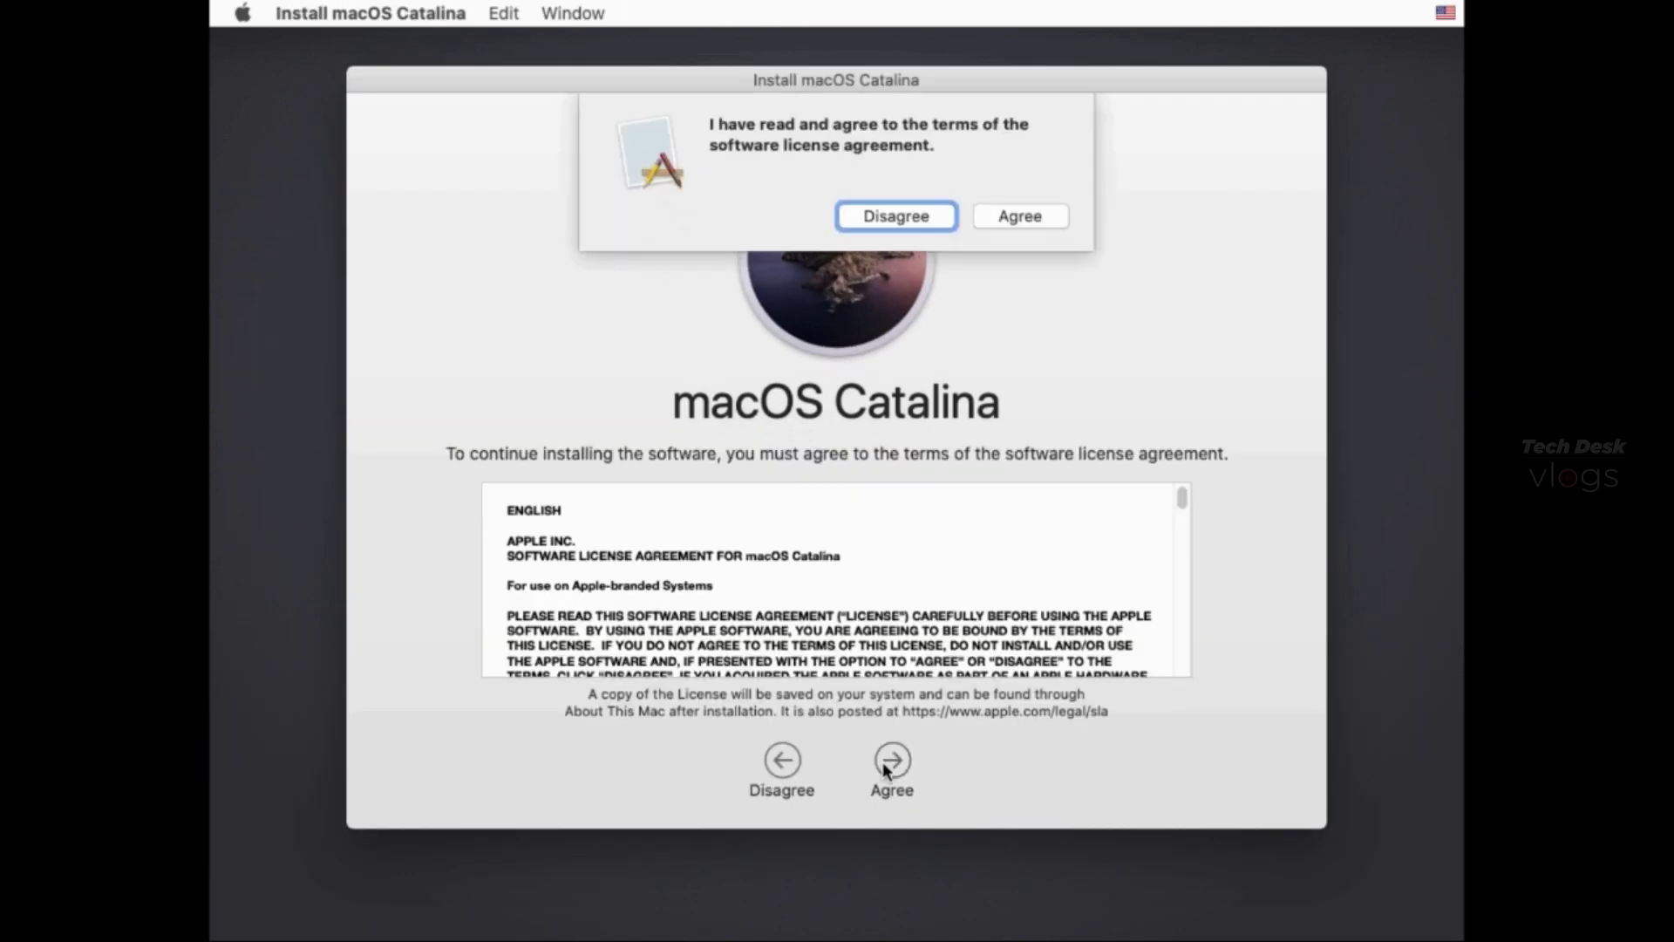
{"action": "left_click", "coordinate": [1039, 217]}
{"action": "left_click", "coordinate": [636, 590]}
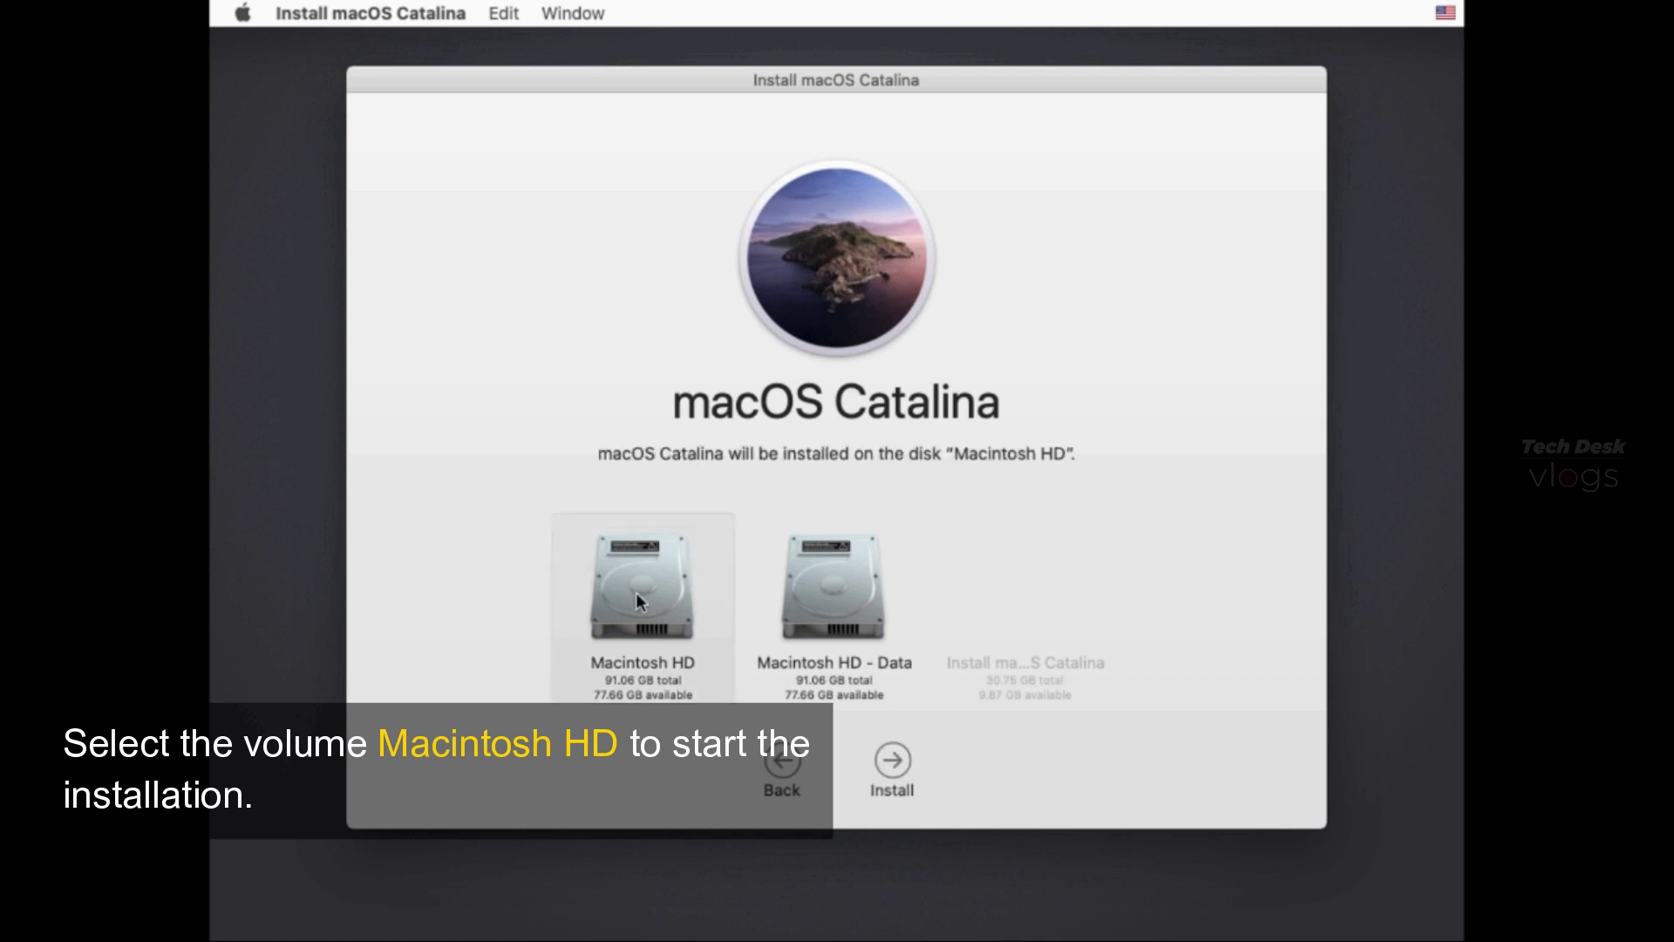
{"action": "left_click", "coordinate": [893, 762]}
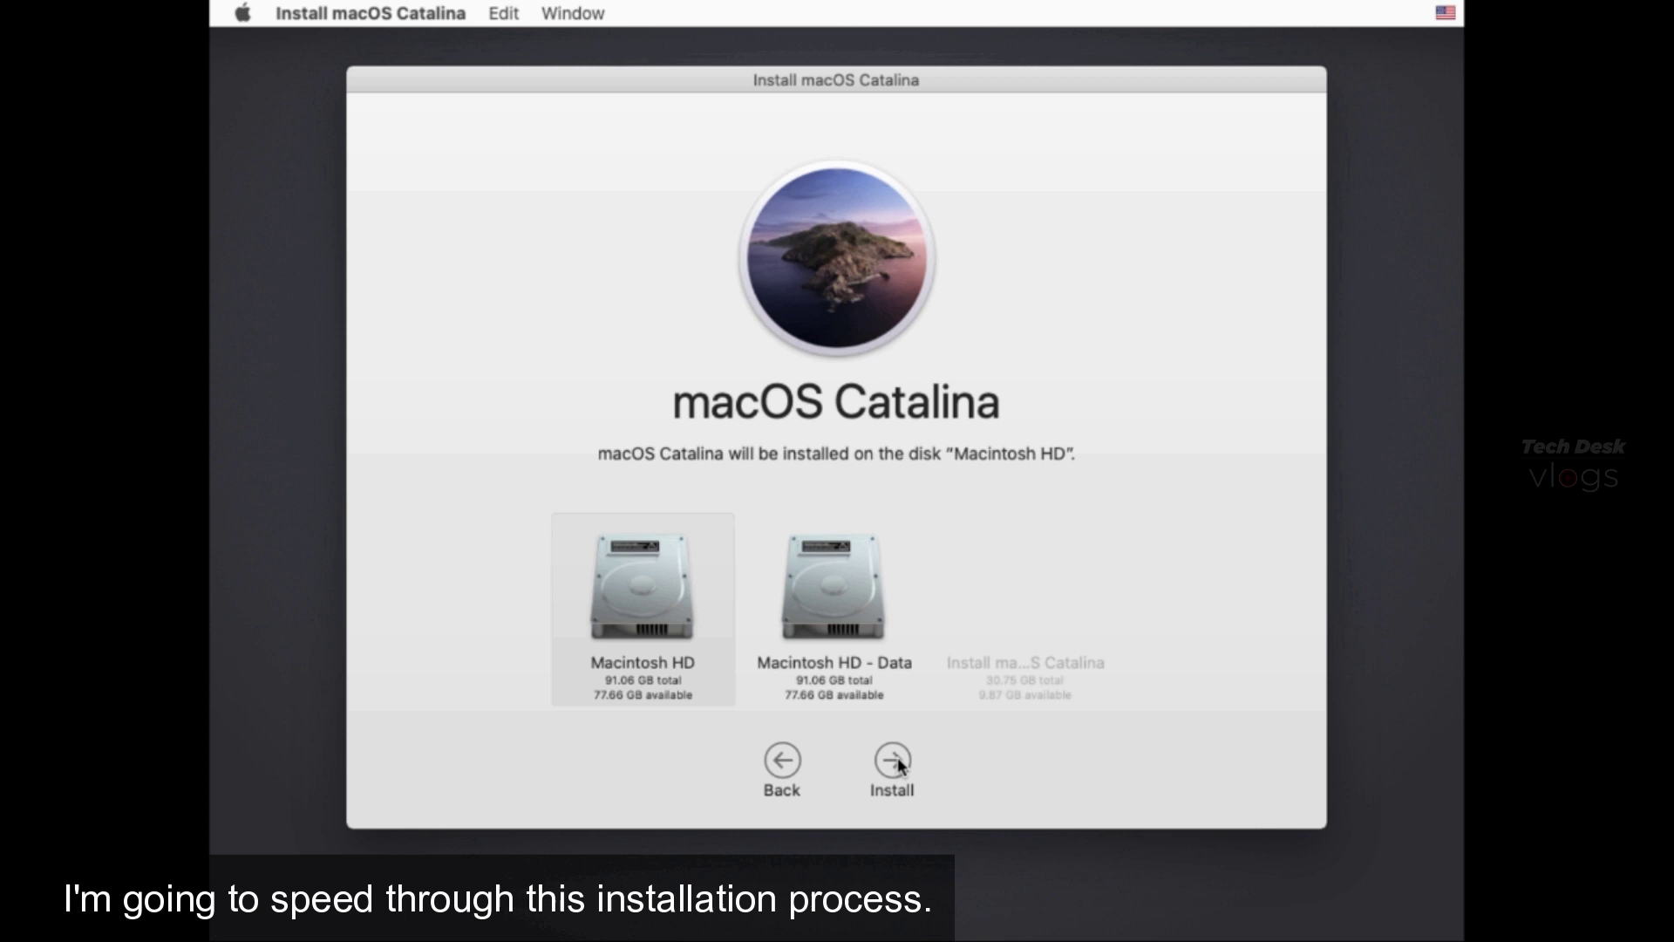
{"action": "left_click", "coordinate": [898, 757]}
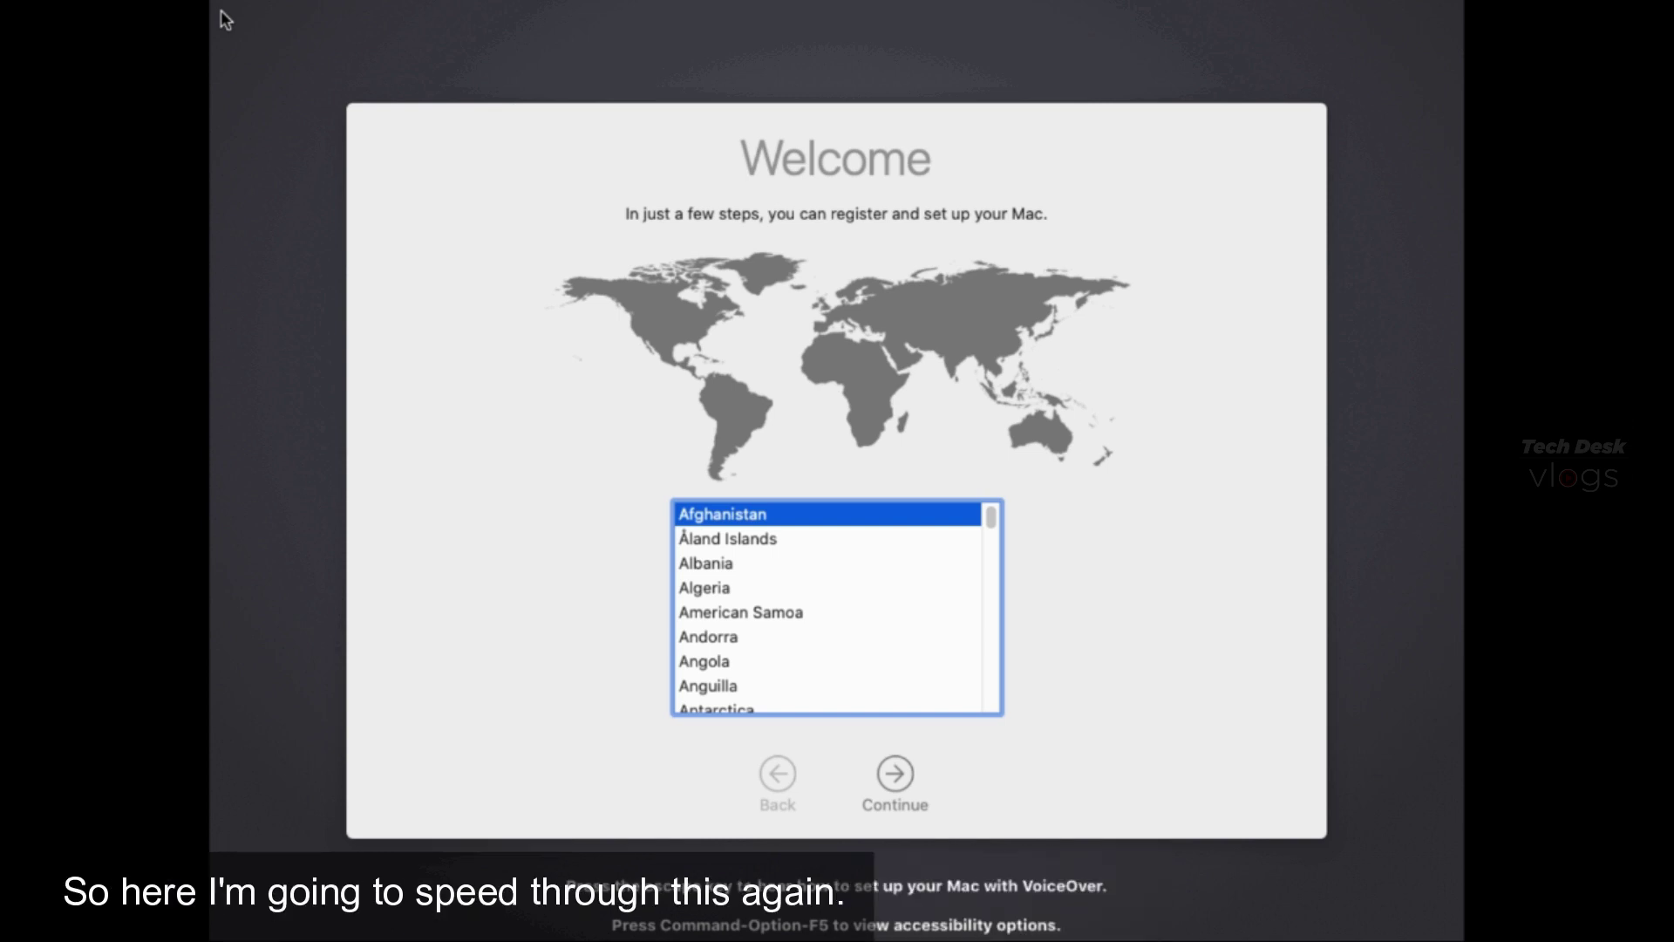
Choose Ukraine, skip Apple ID, accept the terms, and continue past Analytics and Siri.
{"action": "left_click", "coordinate": [736, 693]}
{"action": "left_click", "coordinate": [895, 773]}
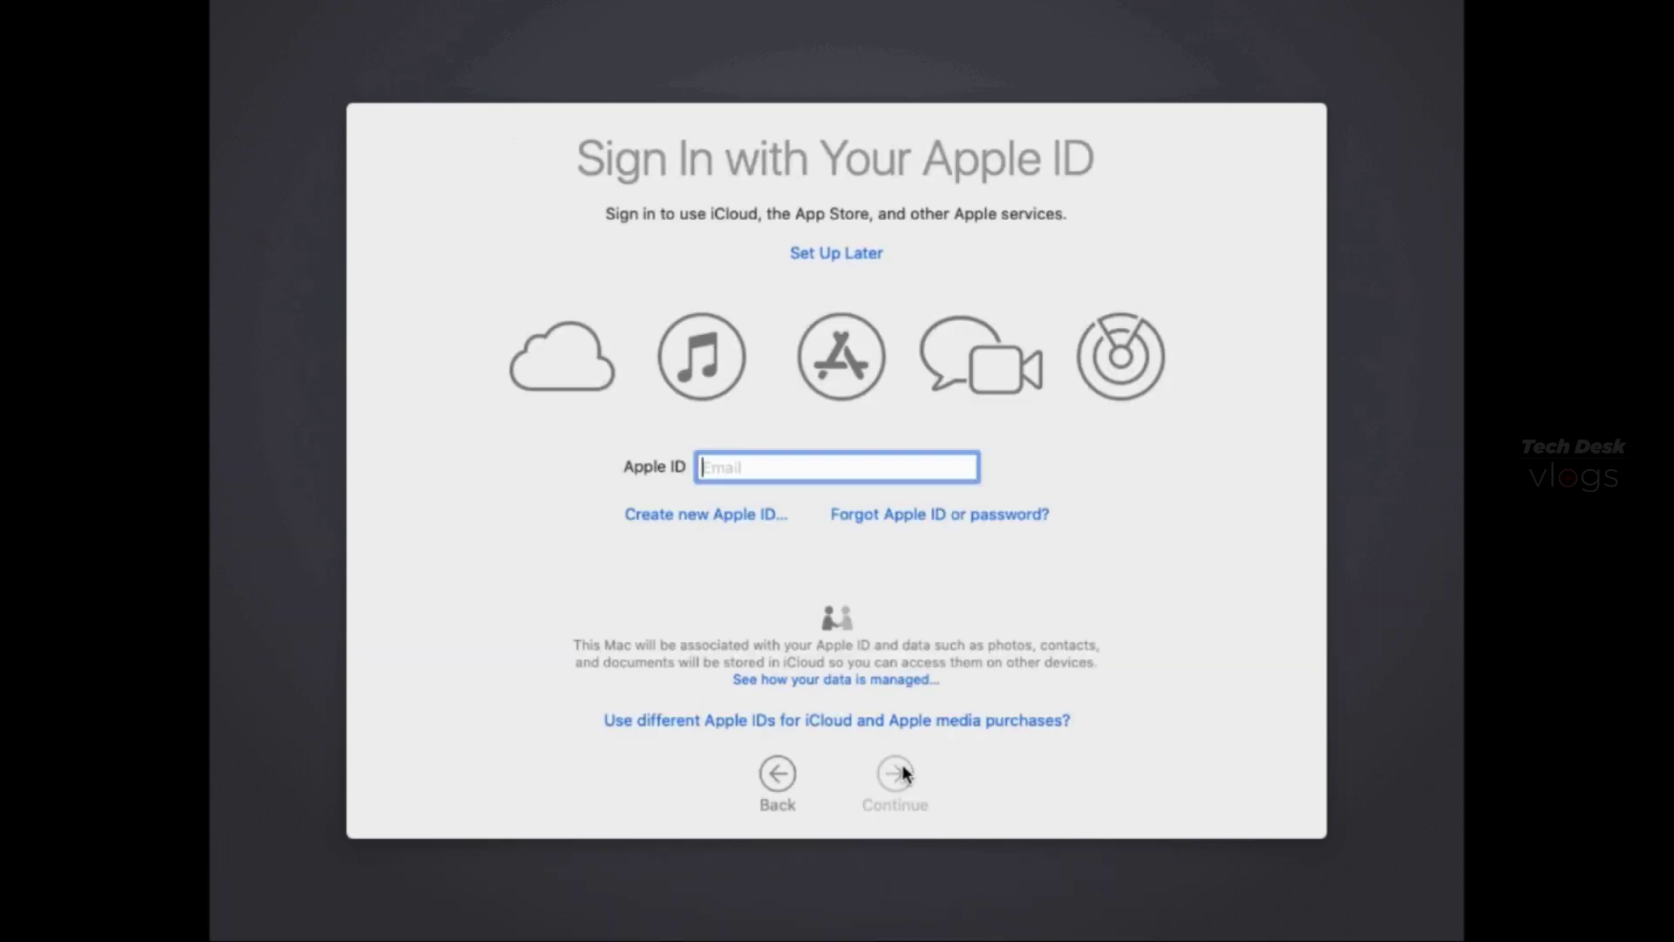
{"action": "left_click", "coordinate": [777, 254]}
{"action": "left_click", "coordinate": [895, 773]}
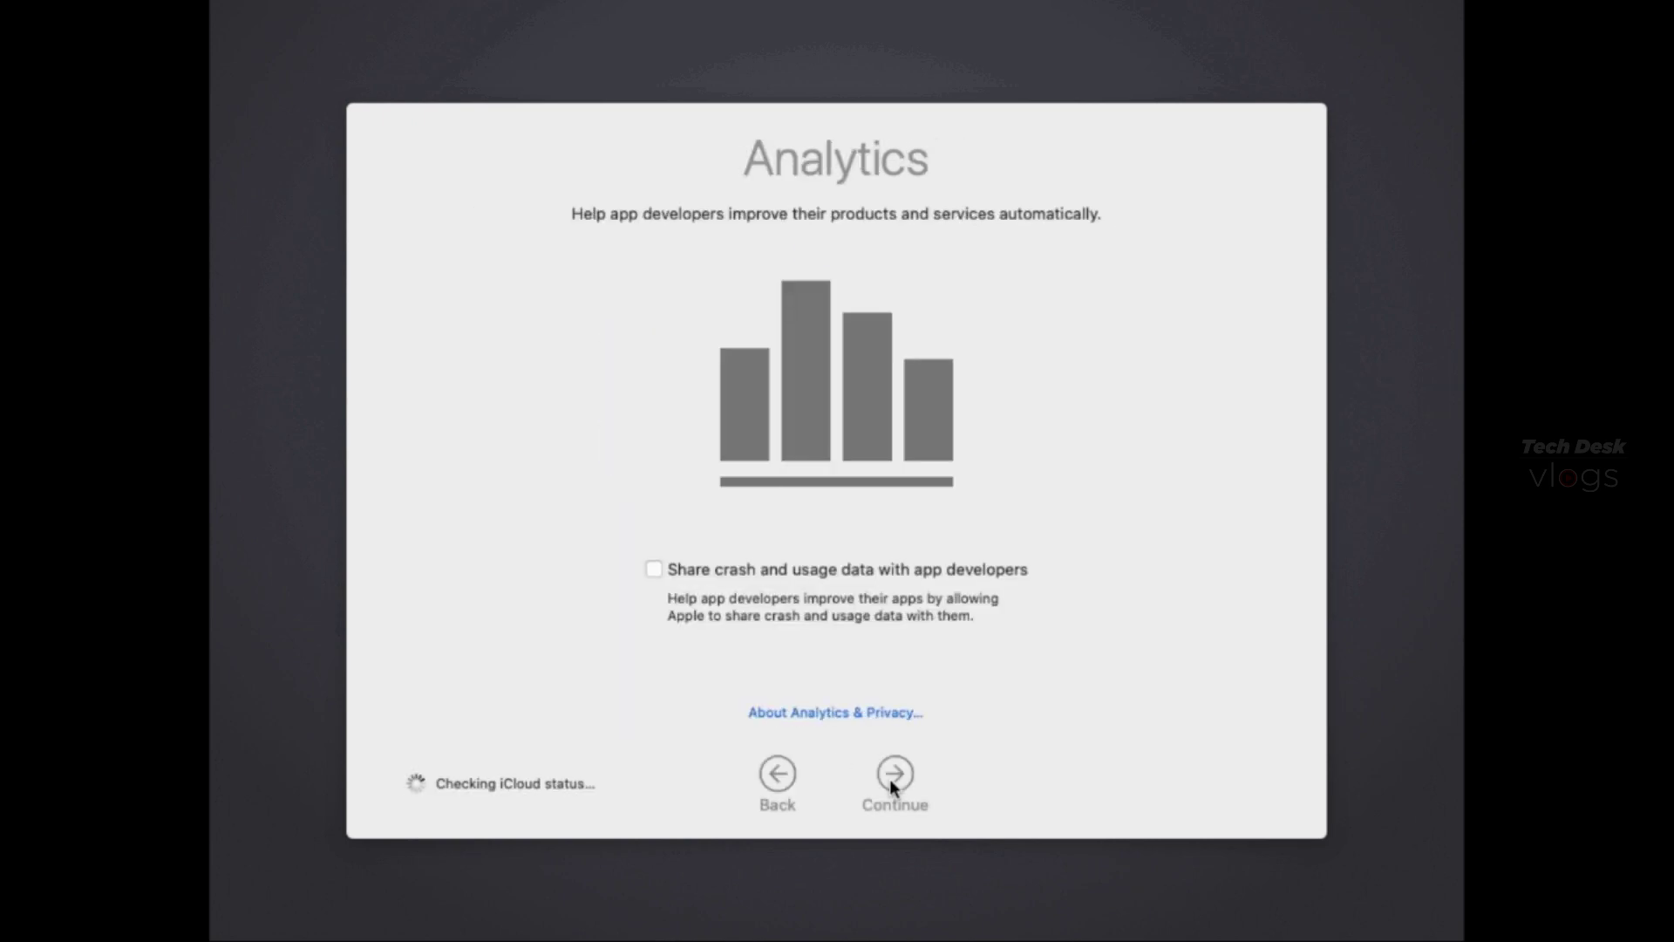
{"action": "left_click", "coordinate": [893, 777]}
{"action": "left_click", "coordinate": [897, 776]}
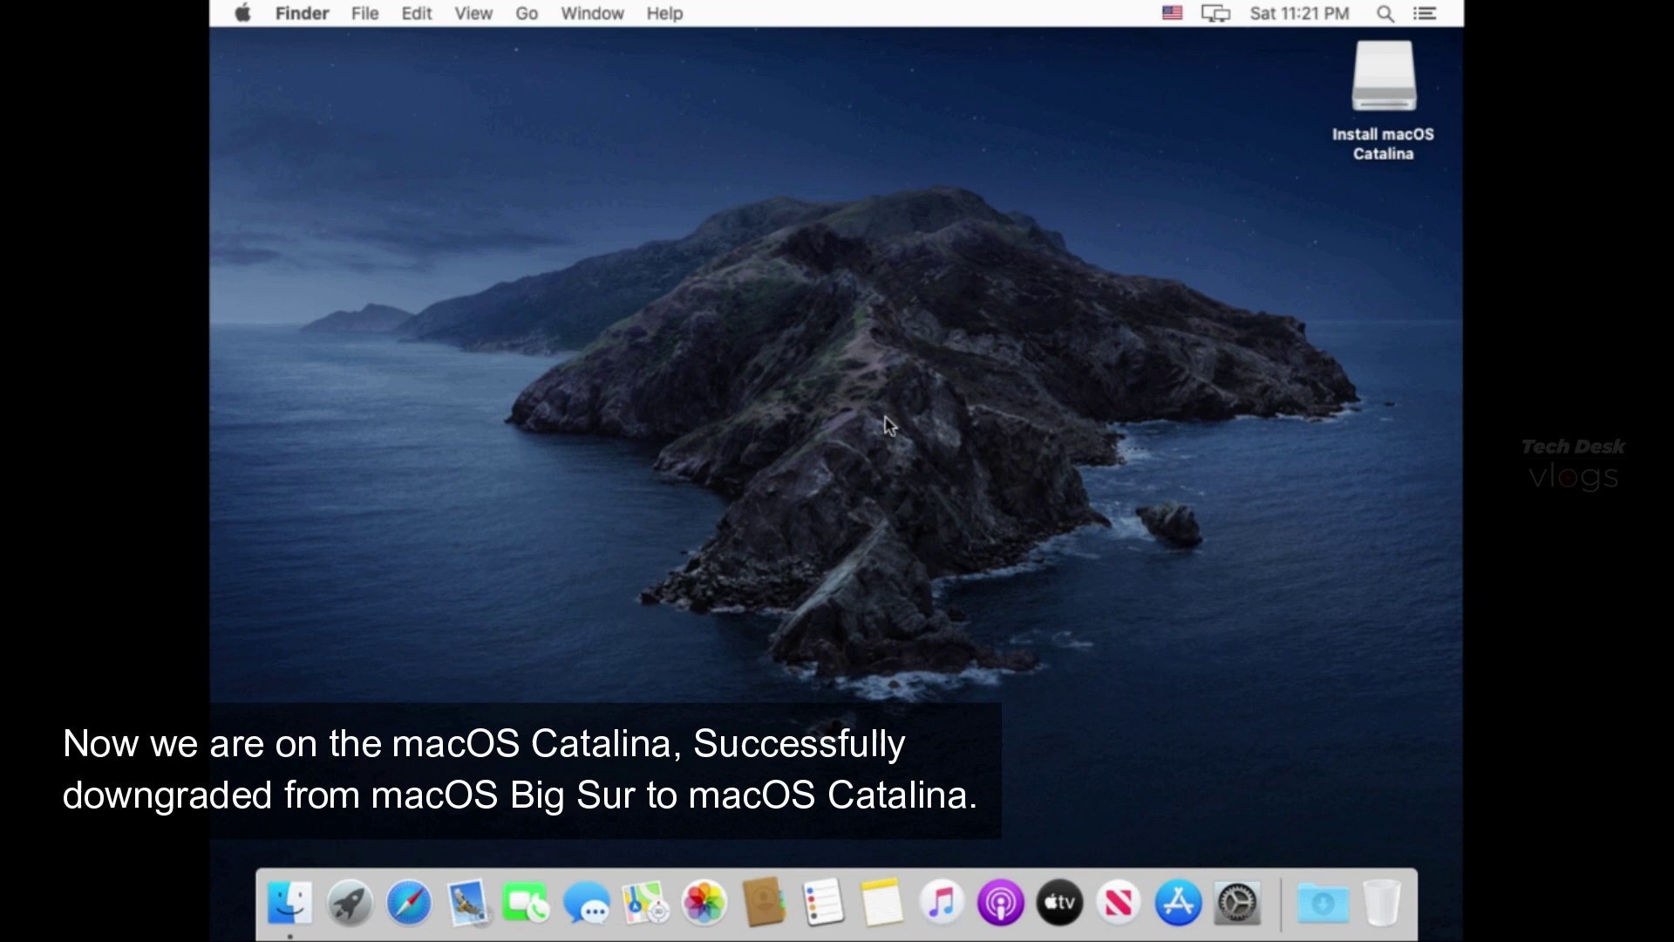
Launch Disk Utility from the Utilities folder via Finder's Go menu.
{"action": "left_click", "coordinate": [523, 17]}
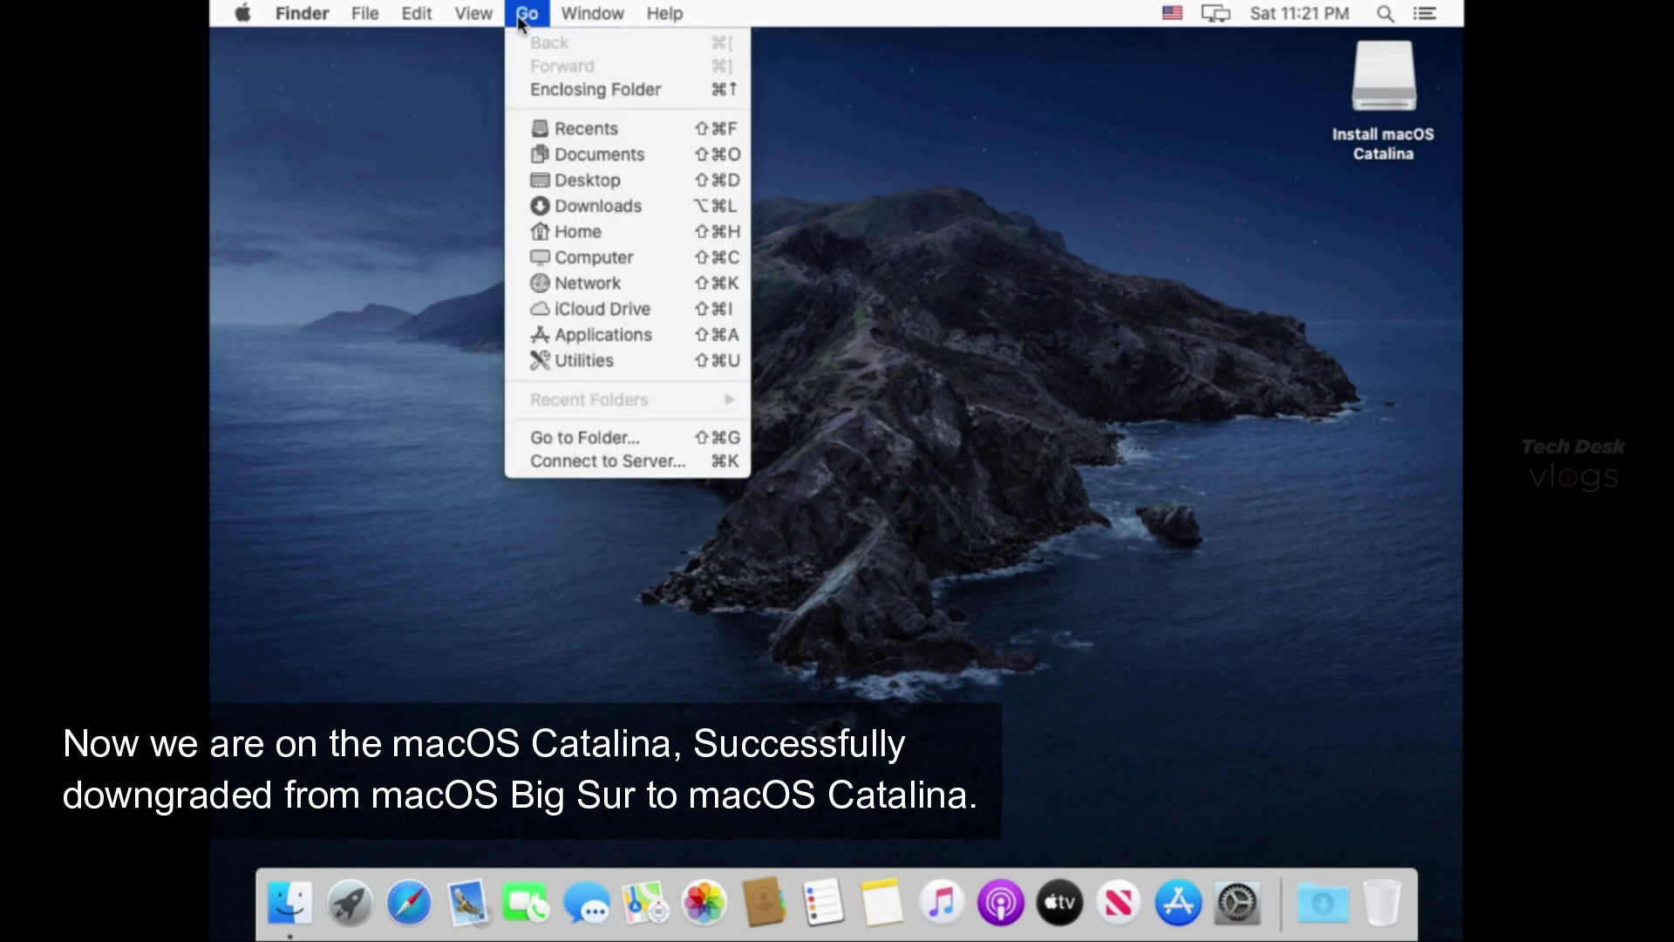
{"action": "left_click", "coordinate": [634, 361]}
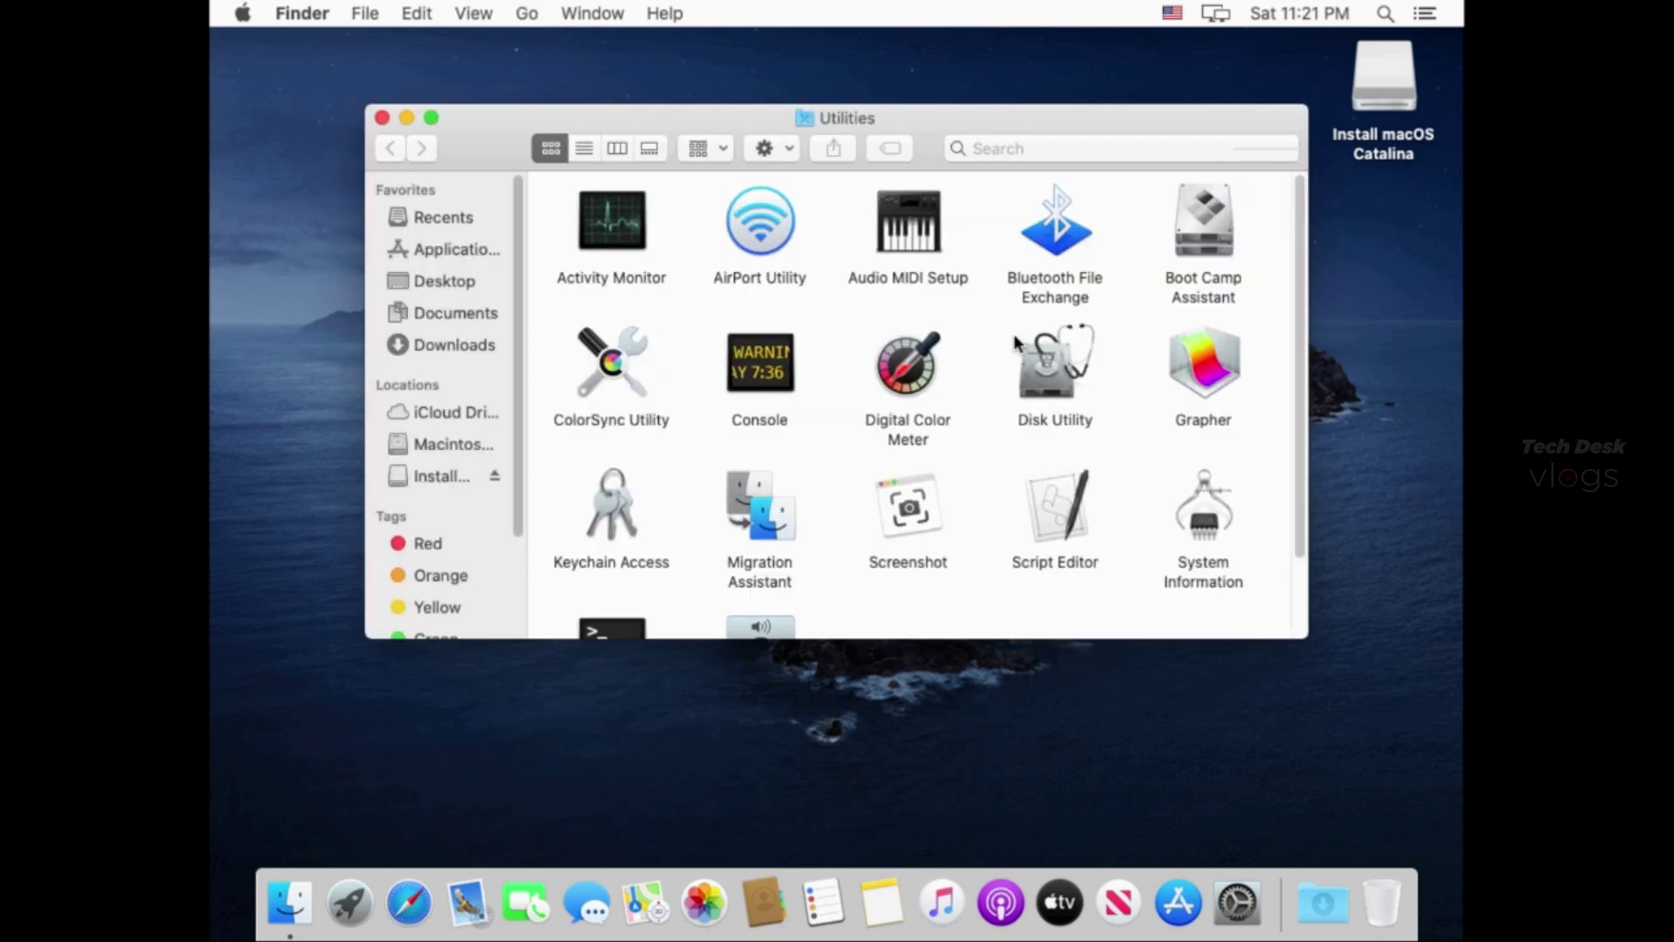
{"action": "double_click", "coordinate": [1039, 373]}
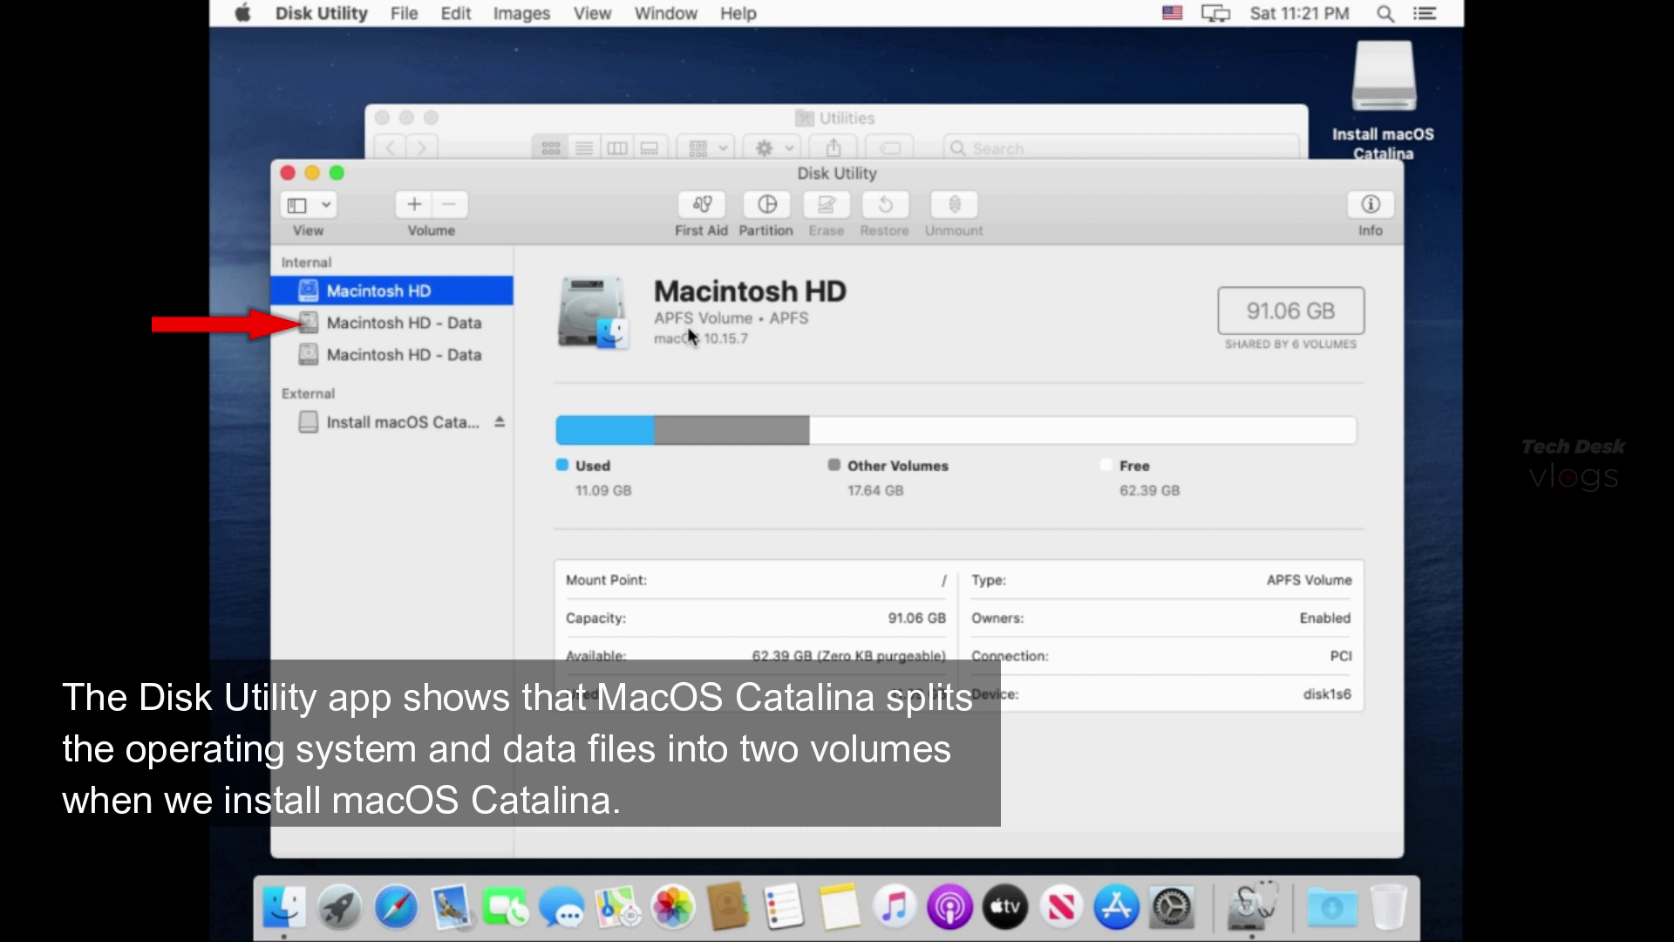
Inspect both Macintosh HD - Data volumes, including the preserved disk1s1 with 12.34 GB used.
{"action": "left_click", "coordinate": [436, 321]}
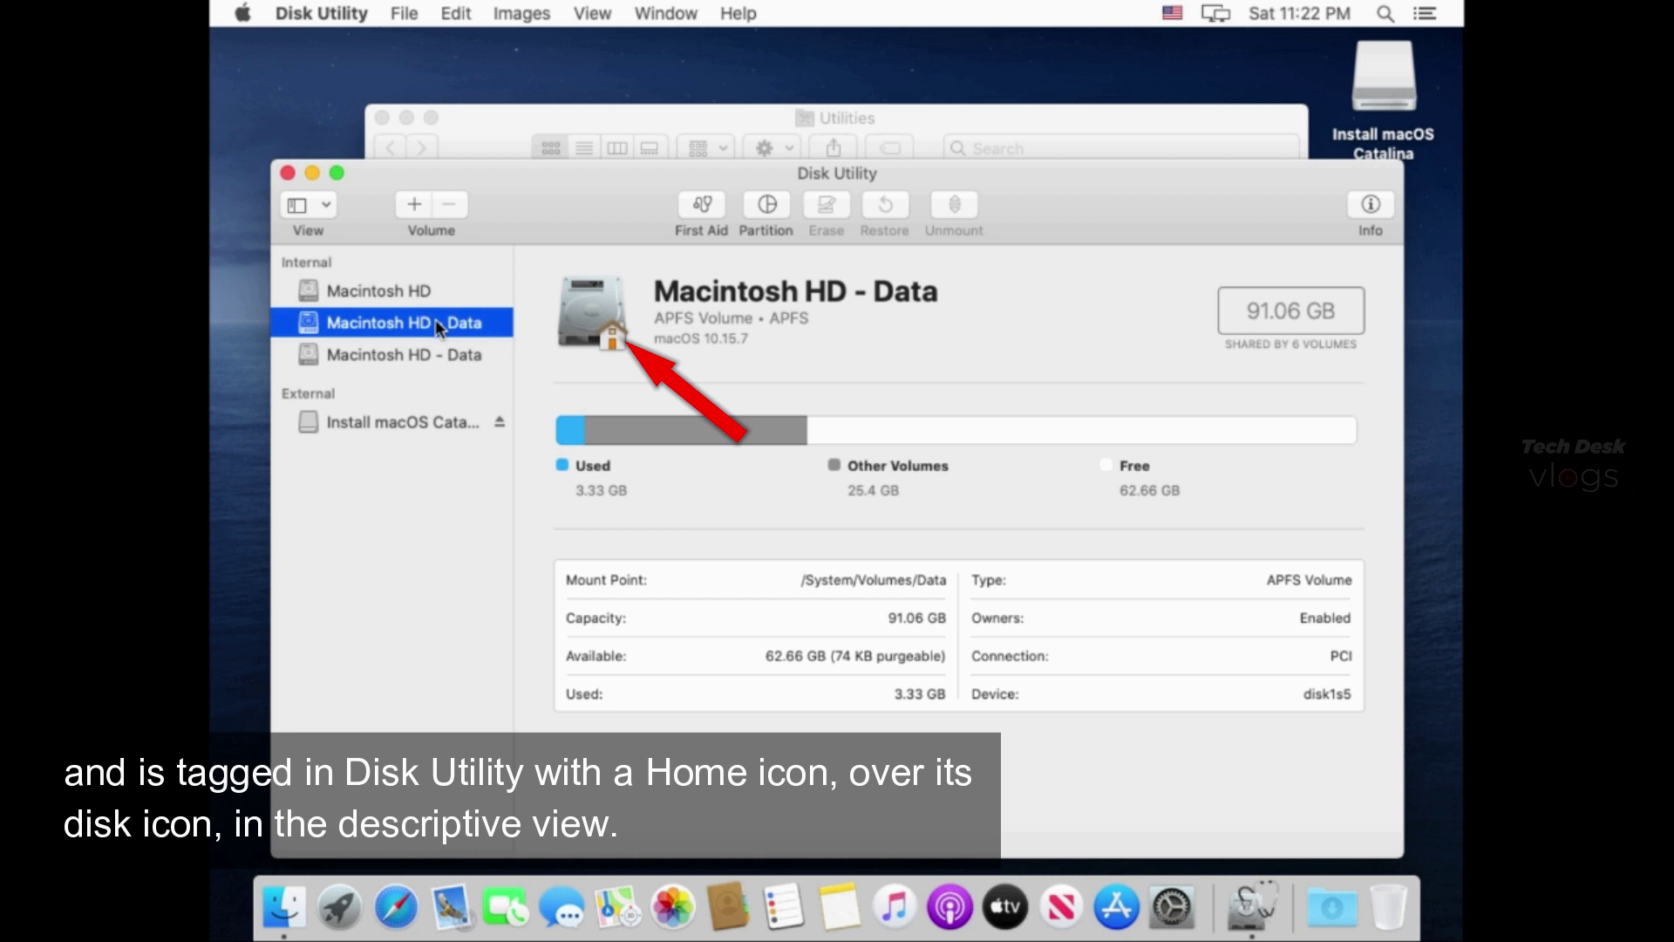
{"action": "left_click", "coordinate": [458, 357]}
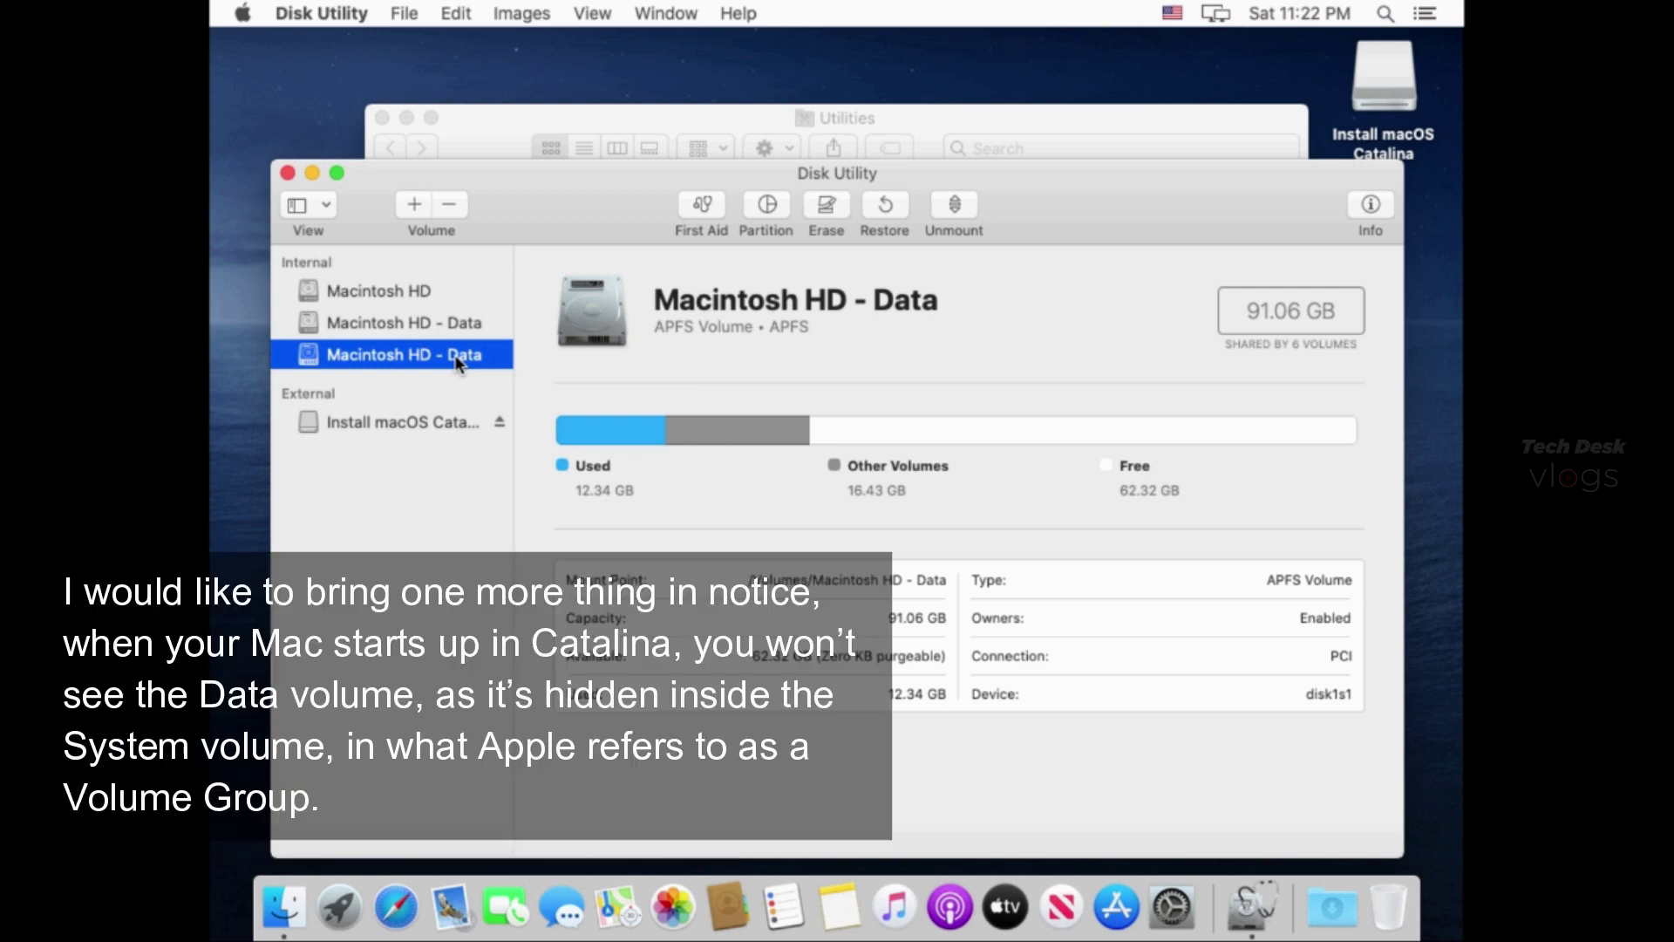
Browse Computer > Macintosh HD - Data > Users > home > Desktop and launch the Acrobat Reader DC alias.
{"action": "left_click", "coordinate": [286, 173]}
{"action": "left_click", "coordinate": [243, 13]}
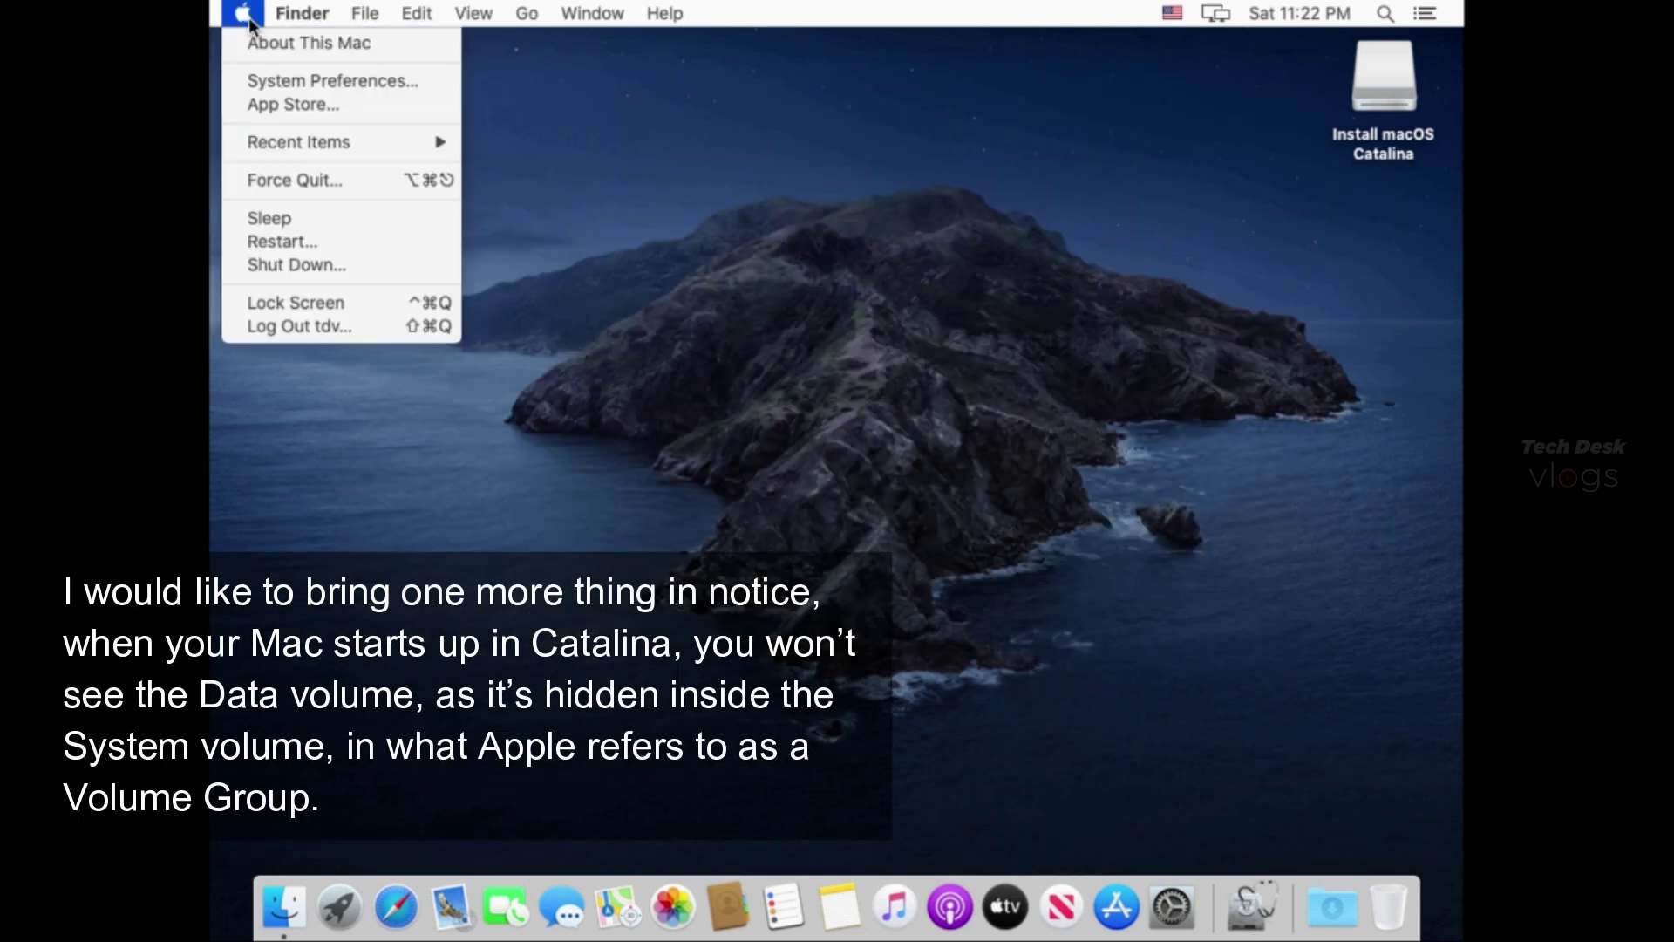
{"action": "left_click", "coordinate": [601, 257]}
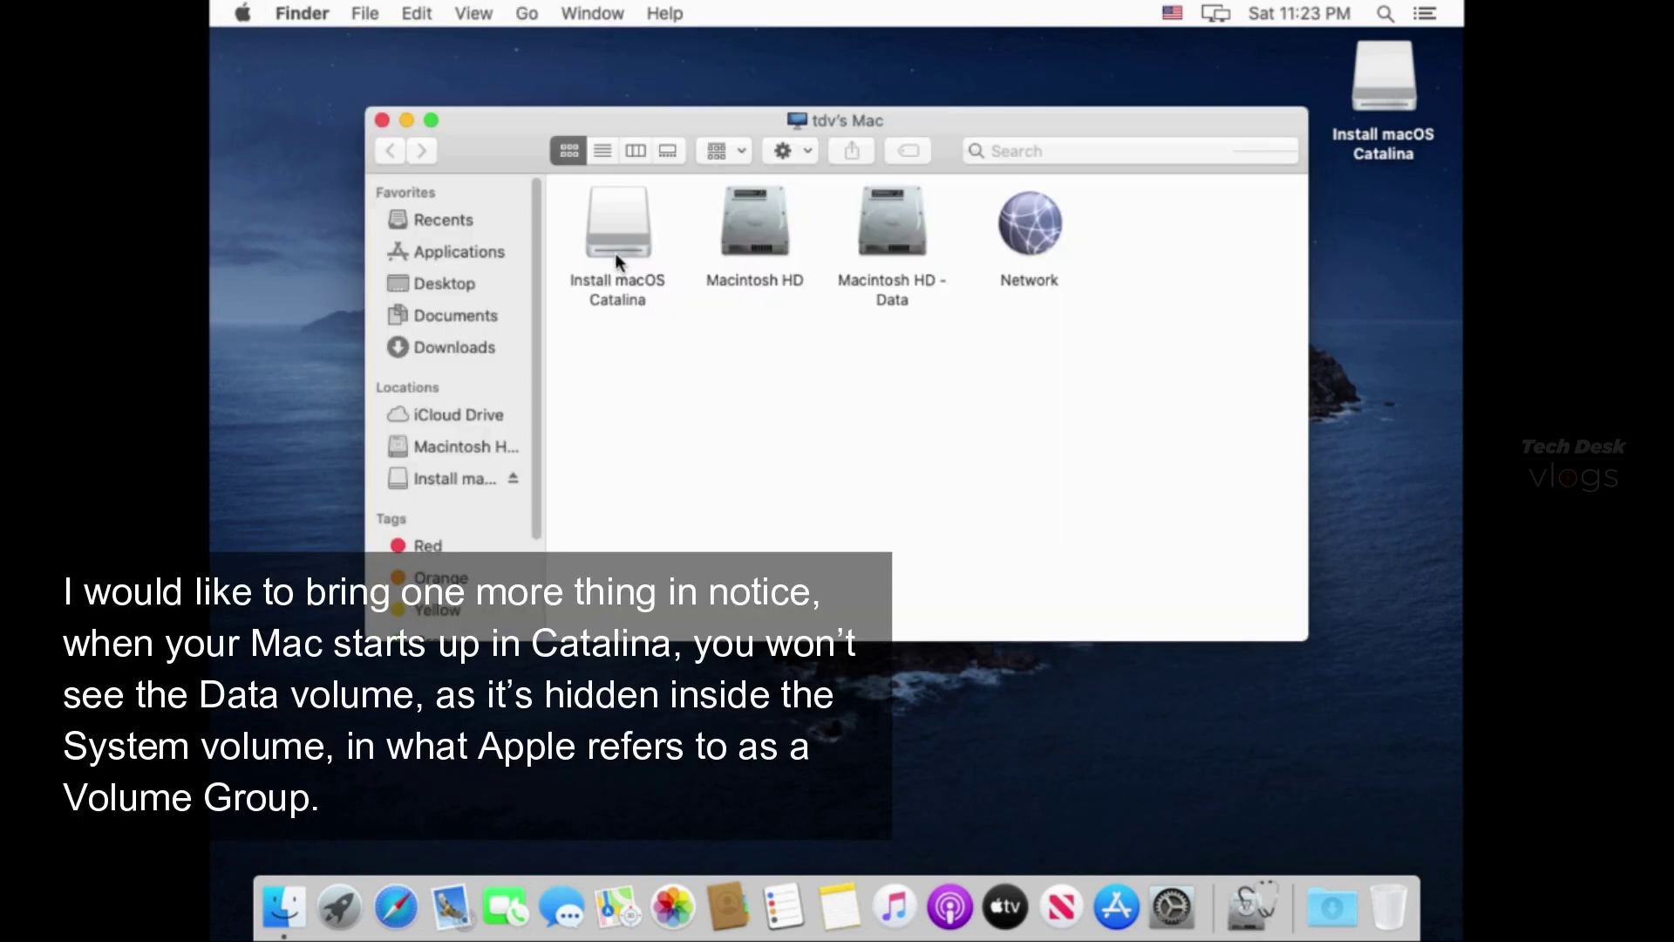
{"action": "double_click", "coordinate": [868, 239]}
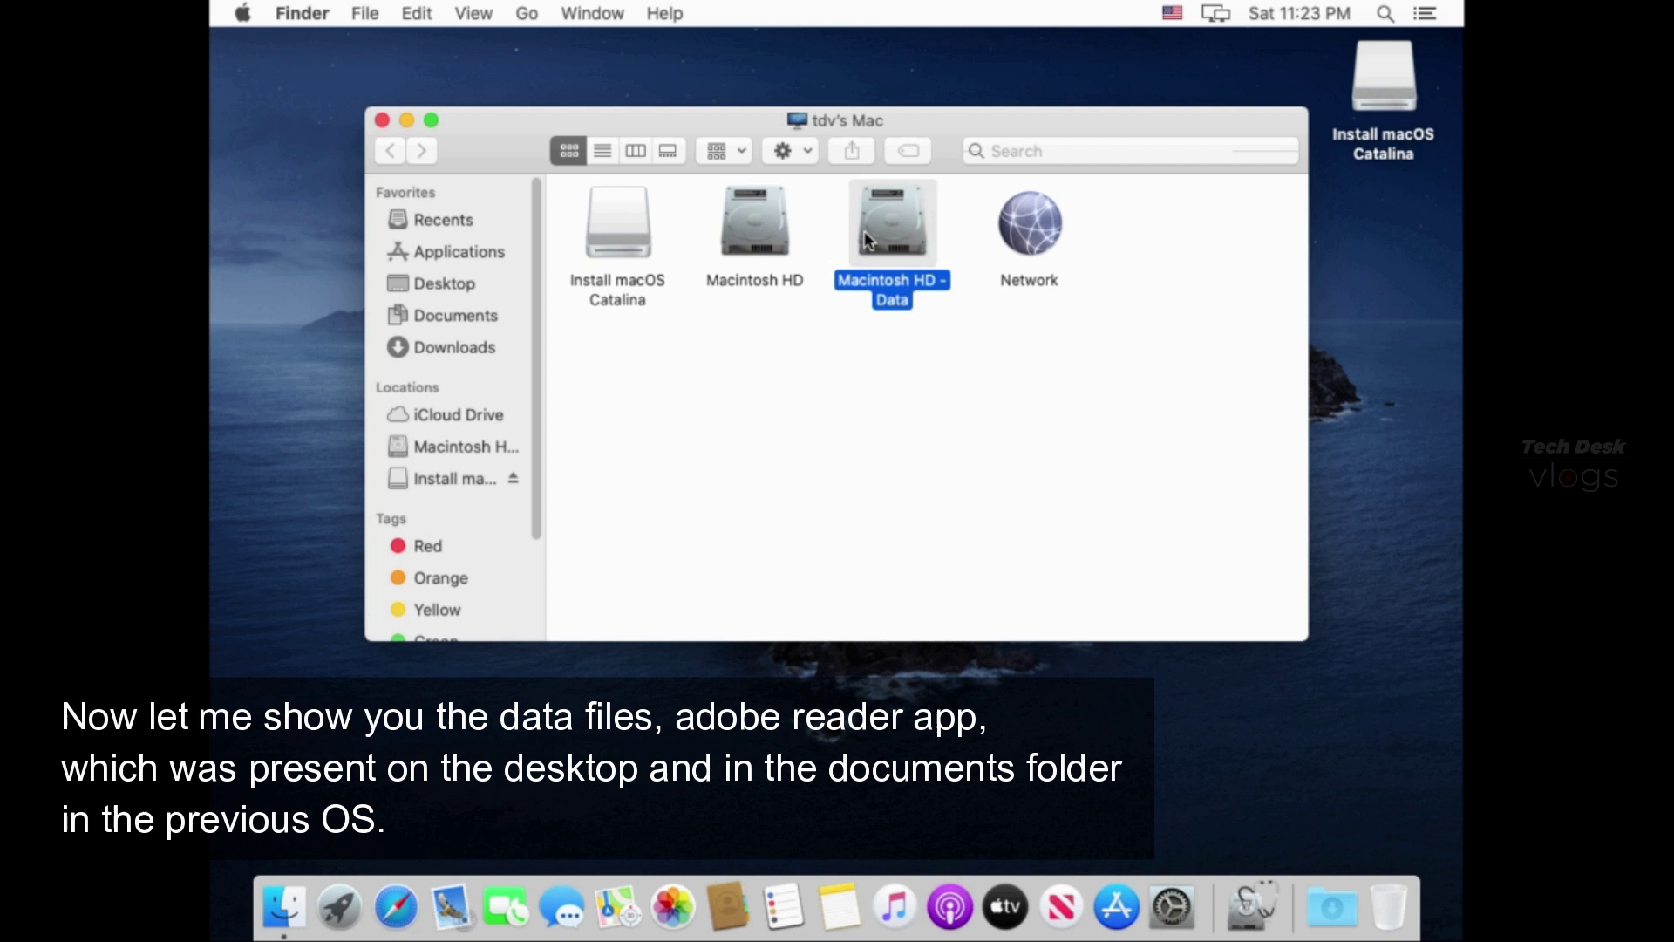
{"action": "double_click", "coordinate": [1142, 225]}
{"action": "double_click", "coordinate": [758, 224]}
{"action": "double_click", "coordinate": [650, 238]}
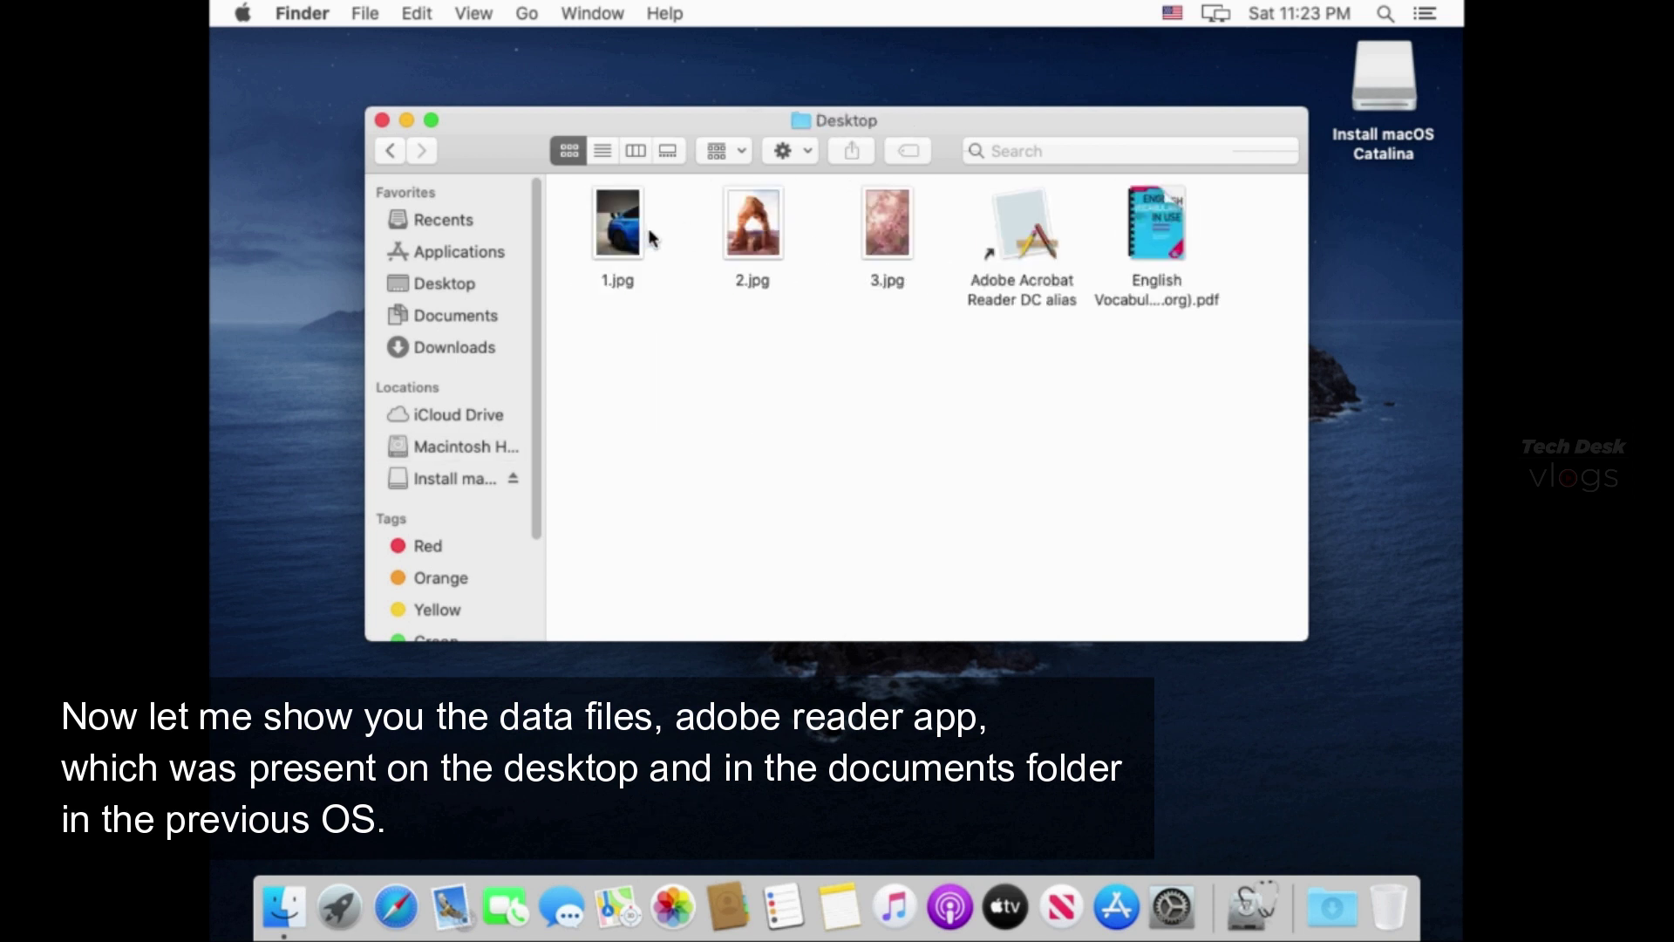
{"action": "double_click", "coordinate": [1027, 270]}
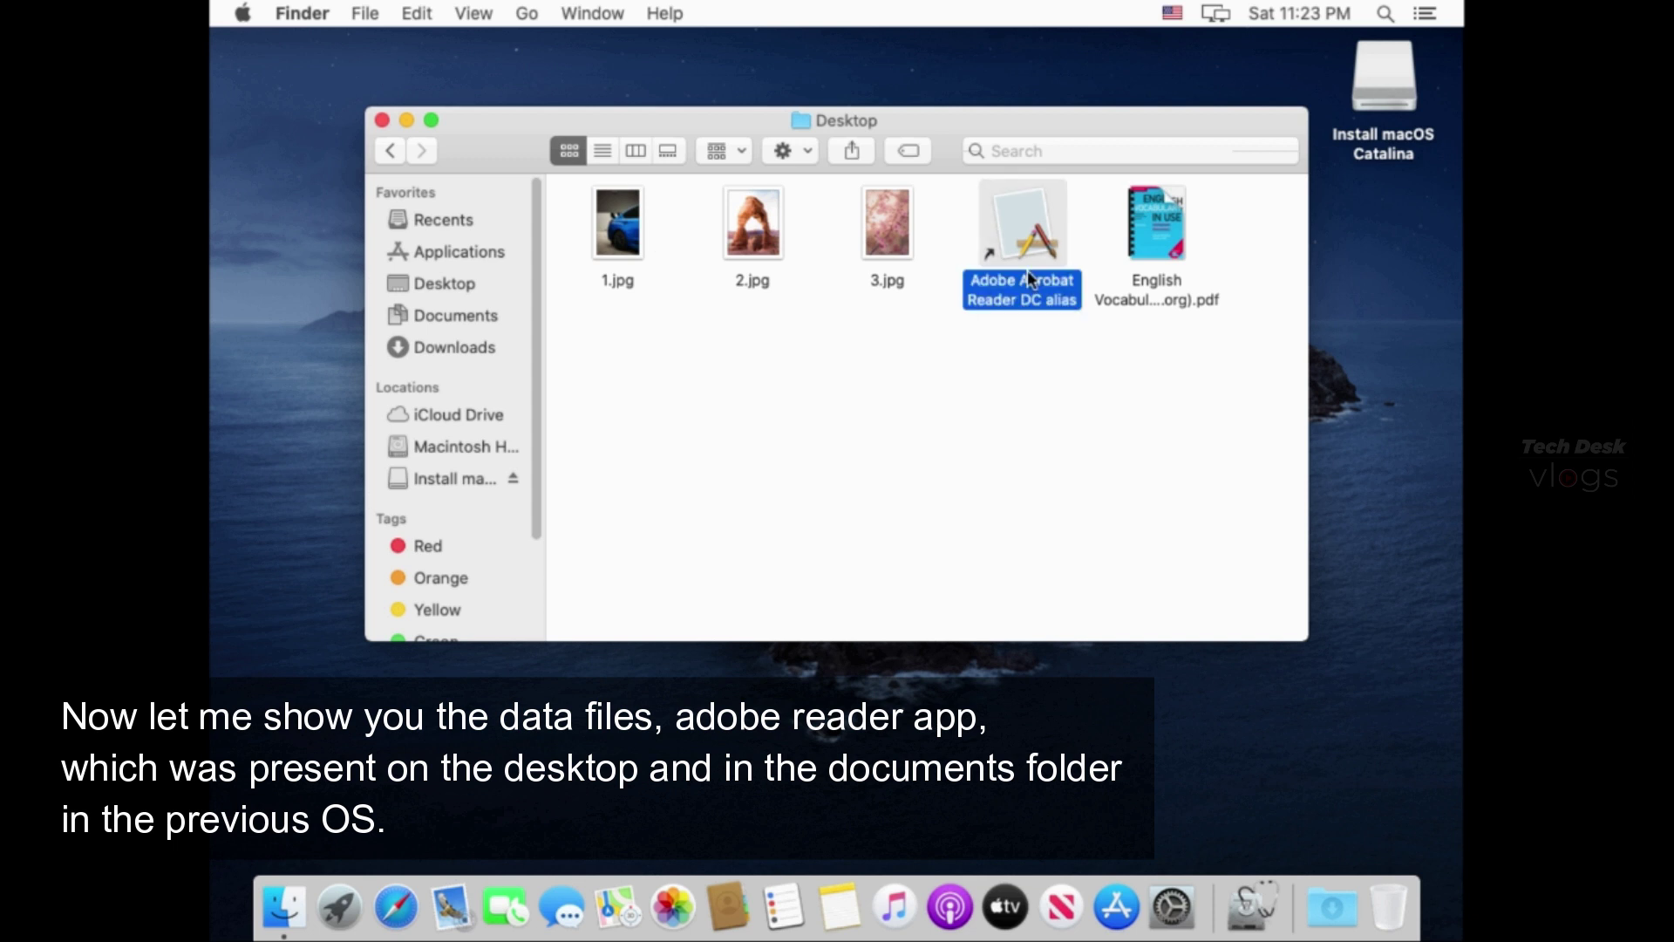